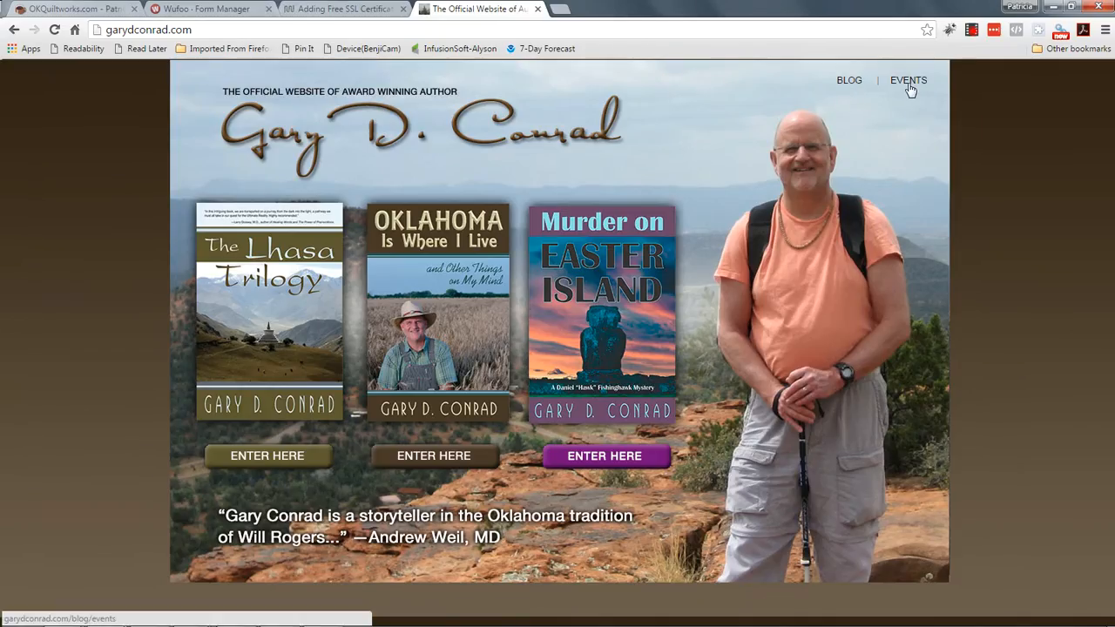
# Step: Go to the blog page using the BLOG link in the landing page's top navigation
pyautogui.click(850, 83)
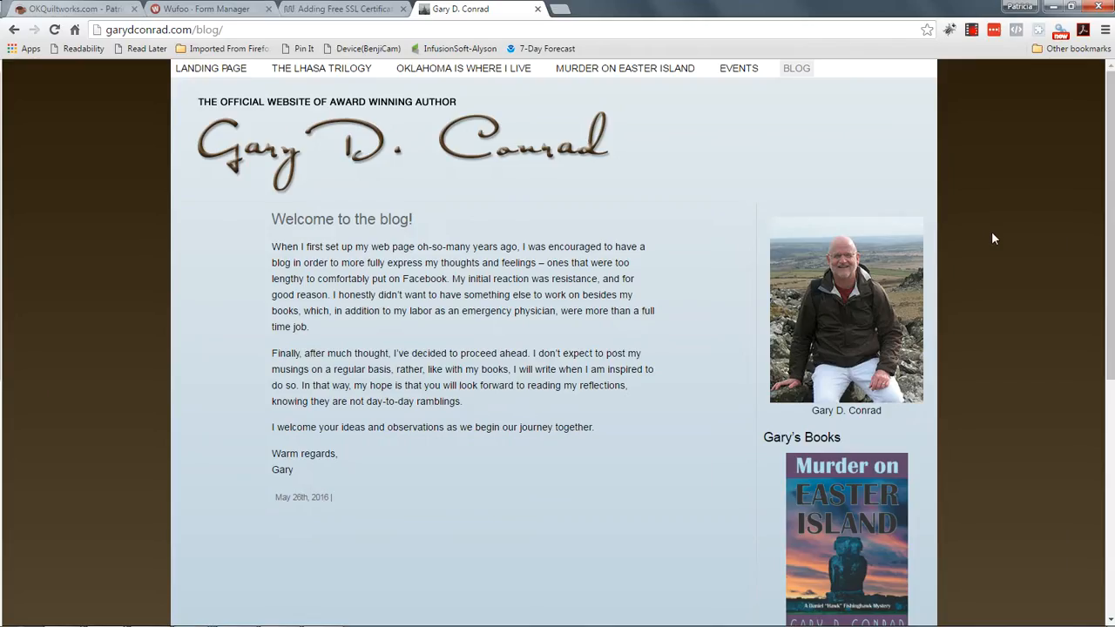
# Step: Scroll down the blog page to the footer and back up to the top
pyautogui.scroll(-2, 993, 238)
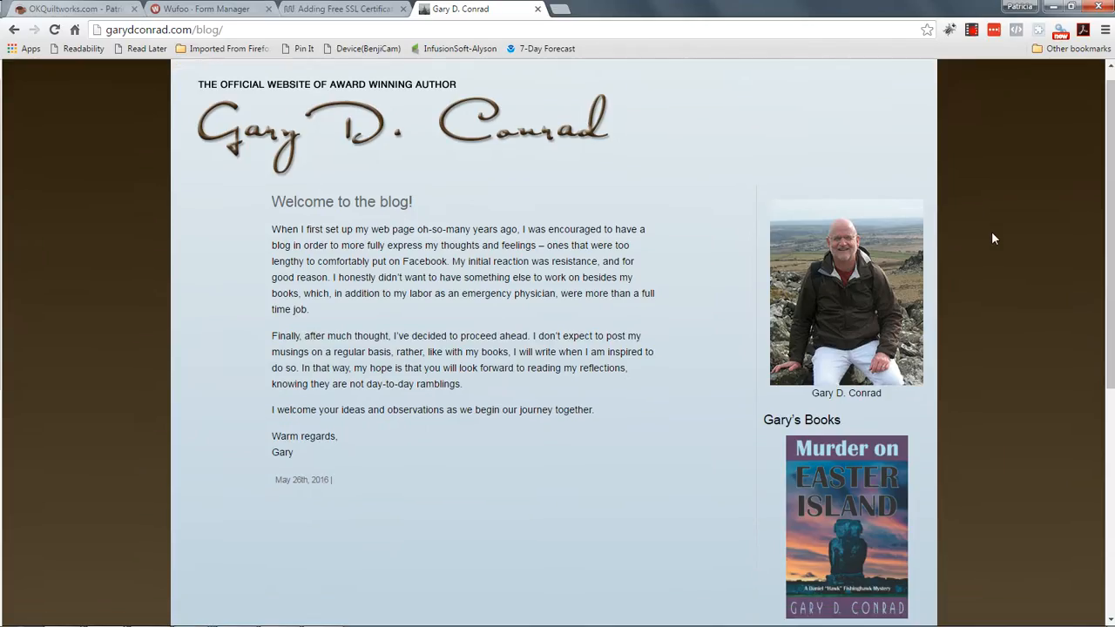
pyautogui.scroll(-4, 992, 233)
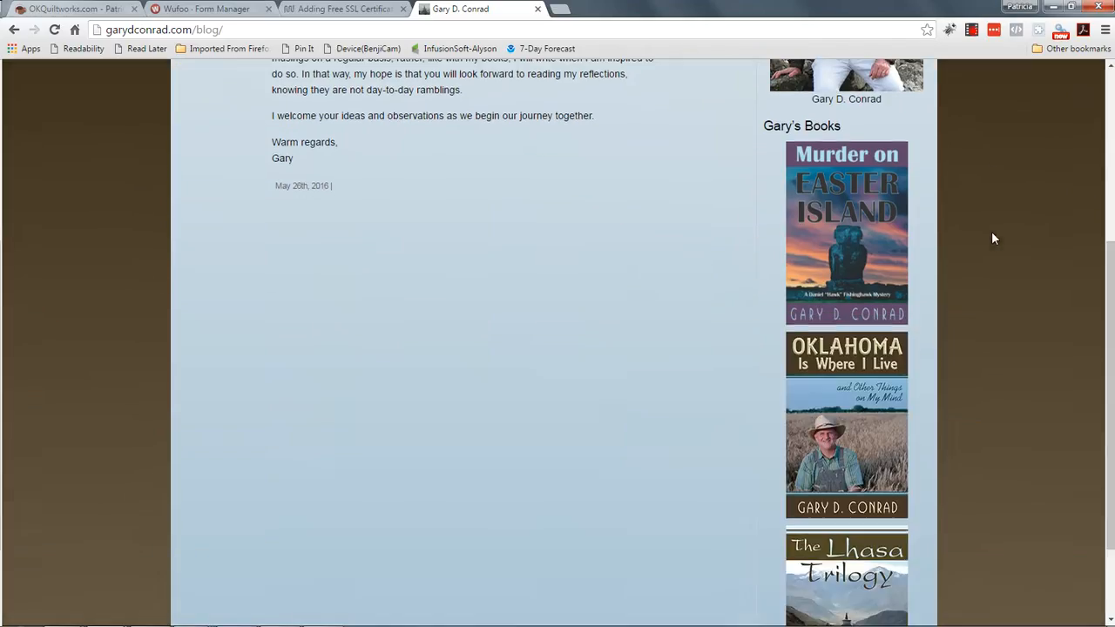
pyautogui.scroll(6, 993, 283)
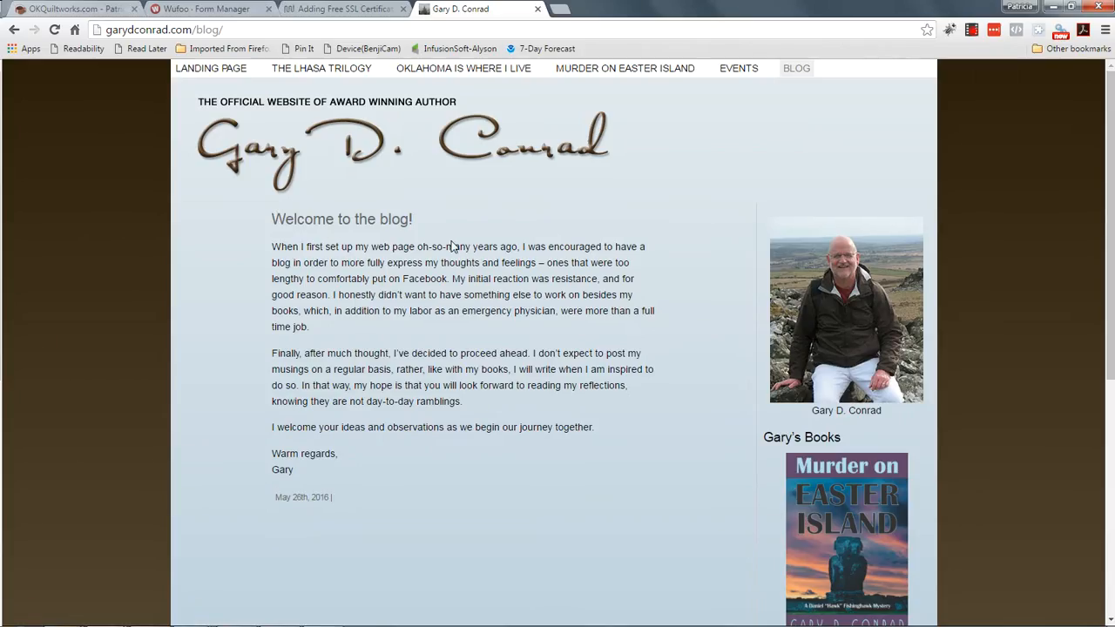
pyautogui.scroll(-2, 471, 261)
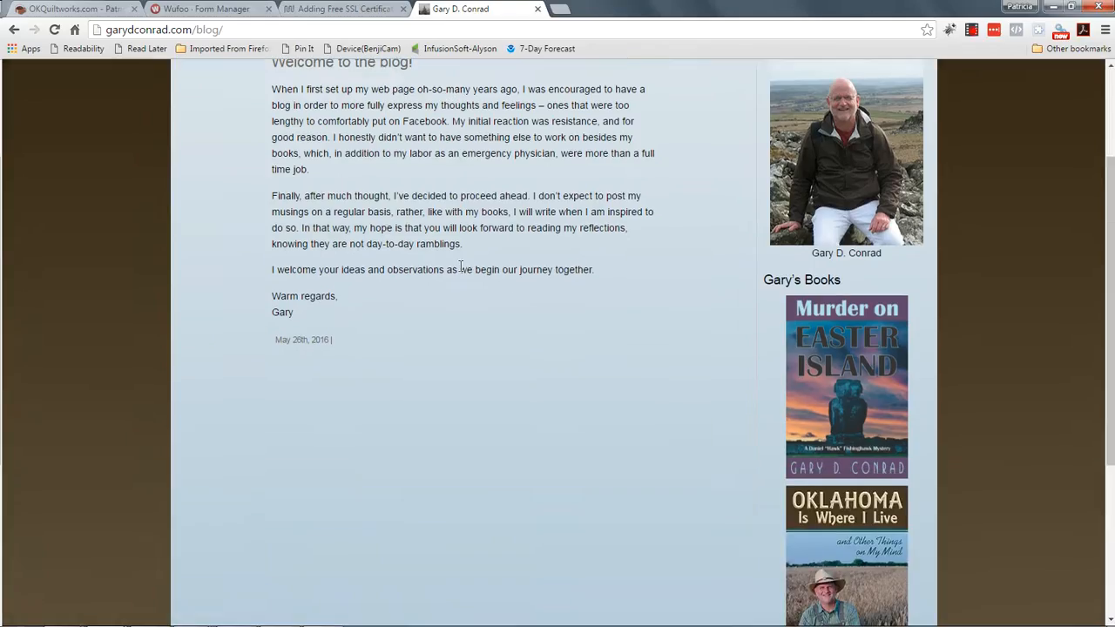
pyautogui.scroll(-3, 455, 269)
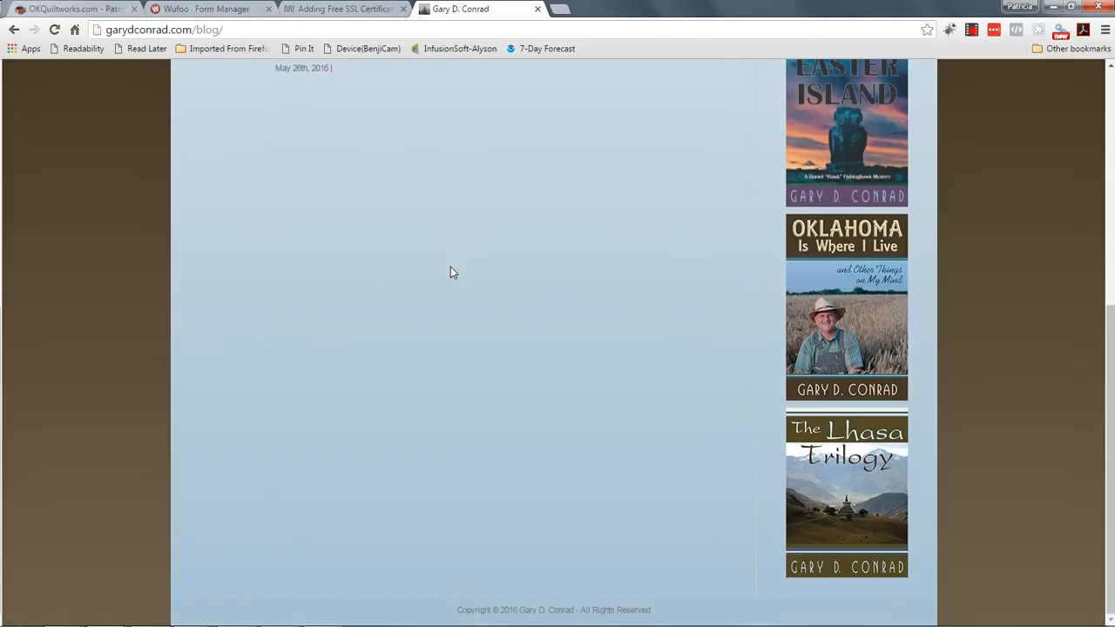
pyautogui.scroll(5, 450, 273)
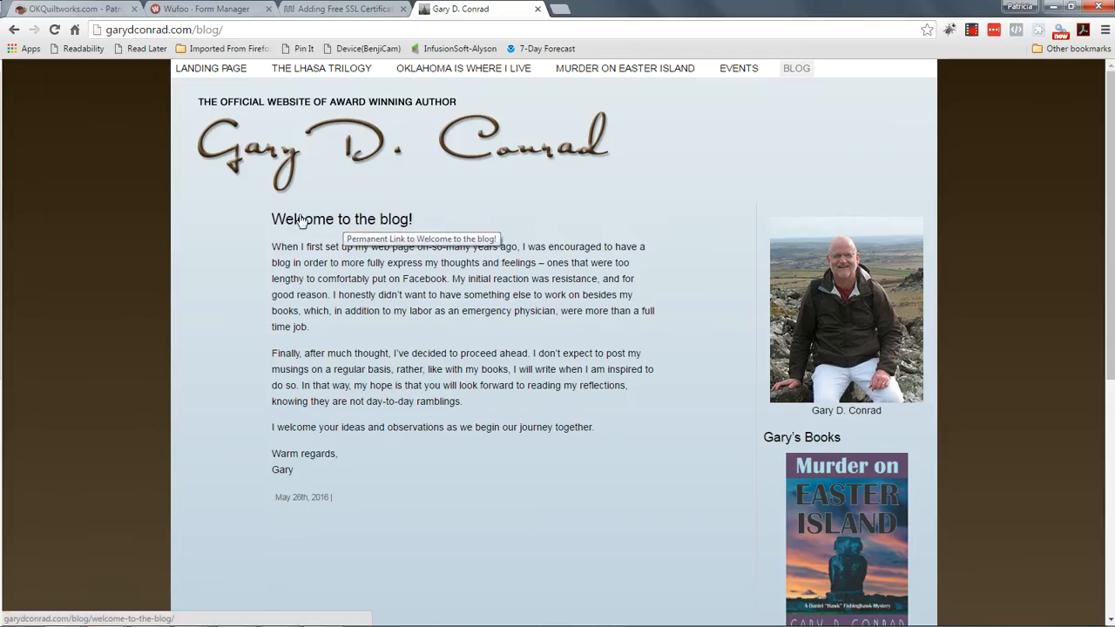
# Step: Open the 'Welcome to the blog!' post on its own page and scroll through it
pyautogui.click(346, 224)
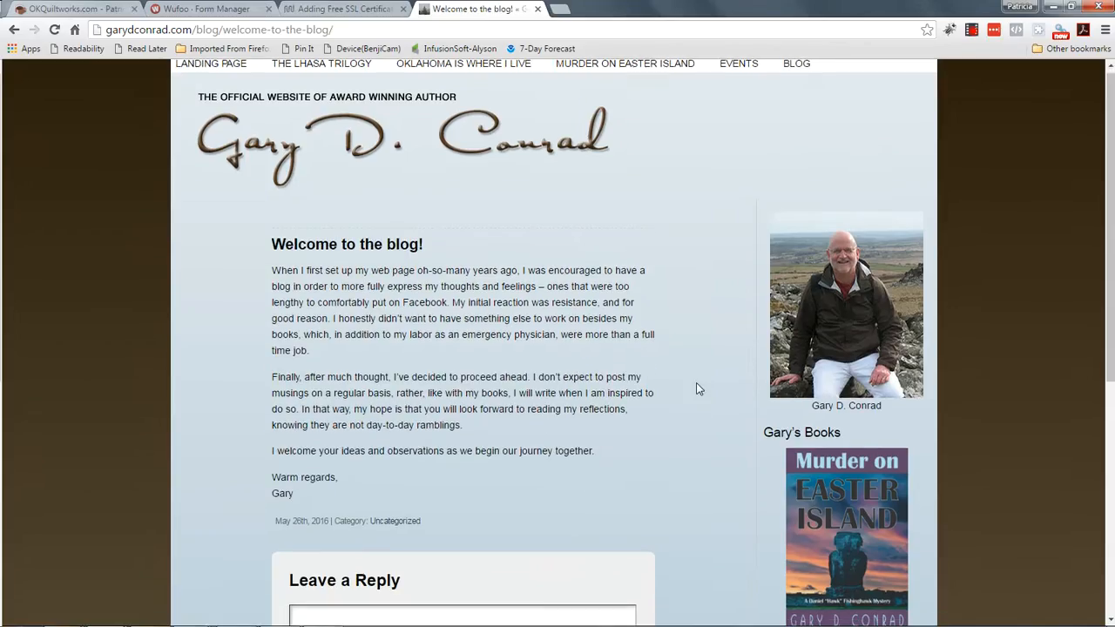
pyautogui.scroll(-1, 697, 384)
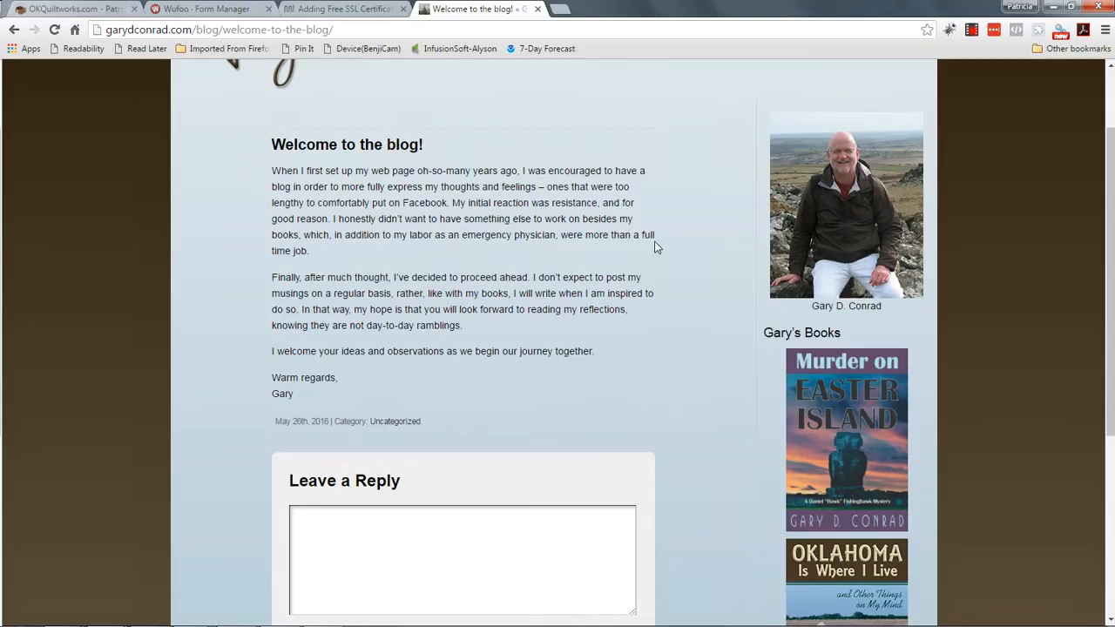
pyautogui.scroll(-1, 646, 248)
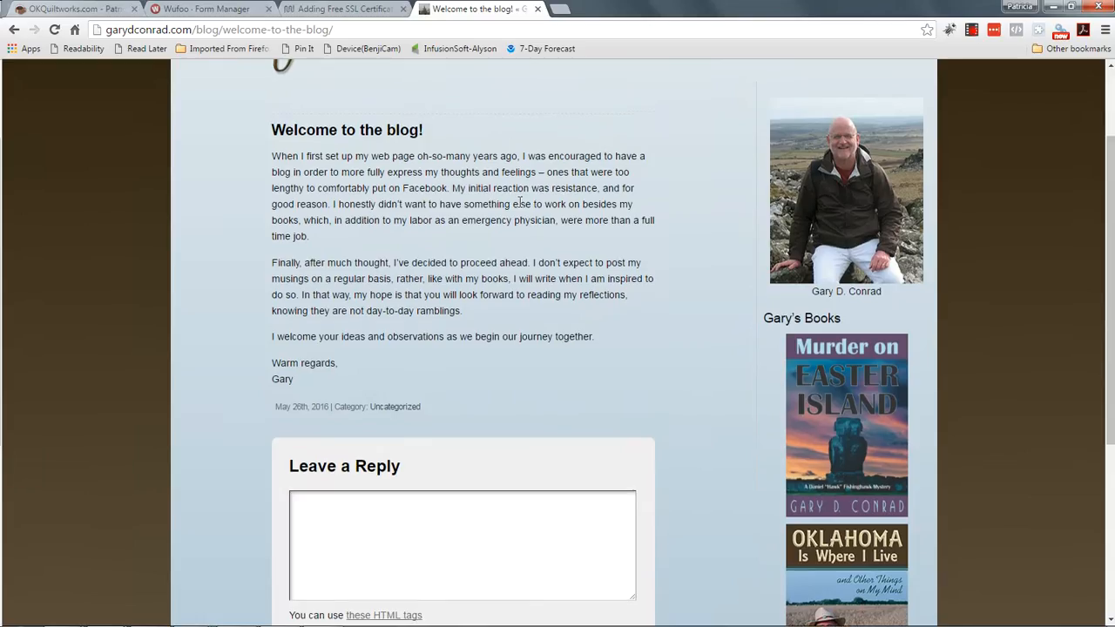
pyautogui.scroll(1, 520, 202)
pyautogui.scroll(1, 520, 202)
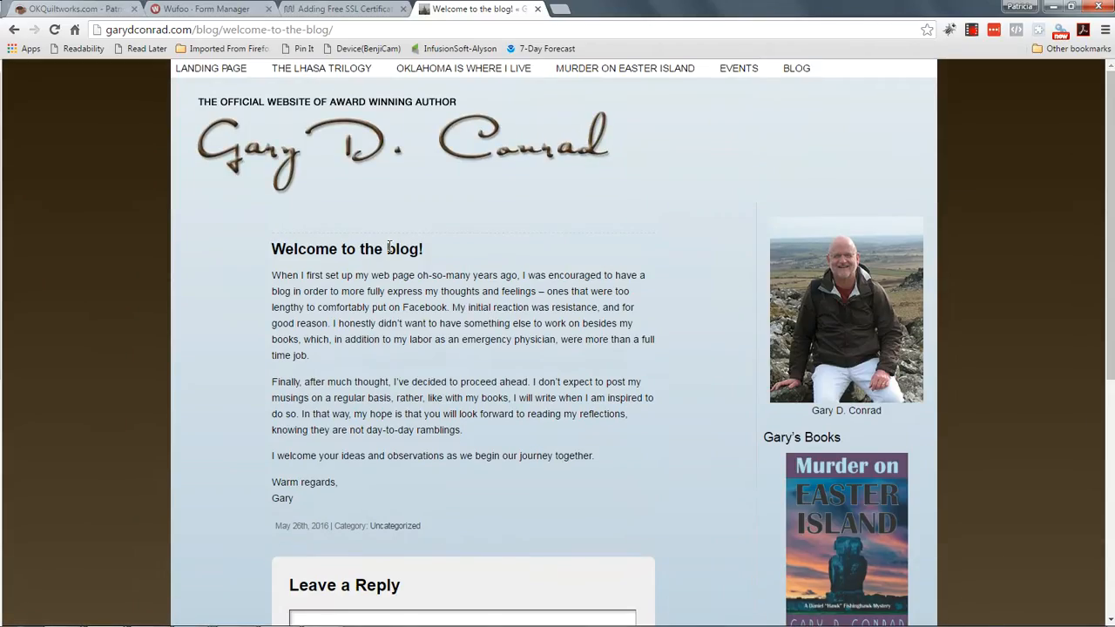
pyautogui.scroll(-2, 513, 270)
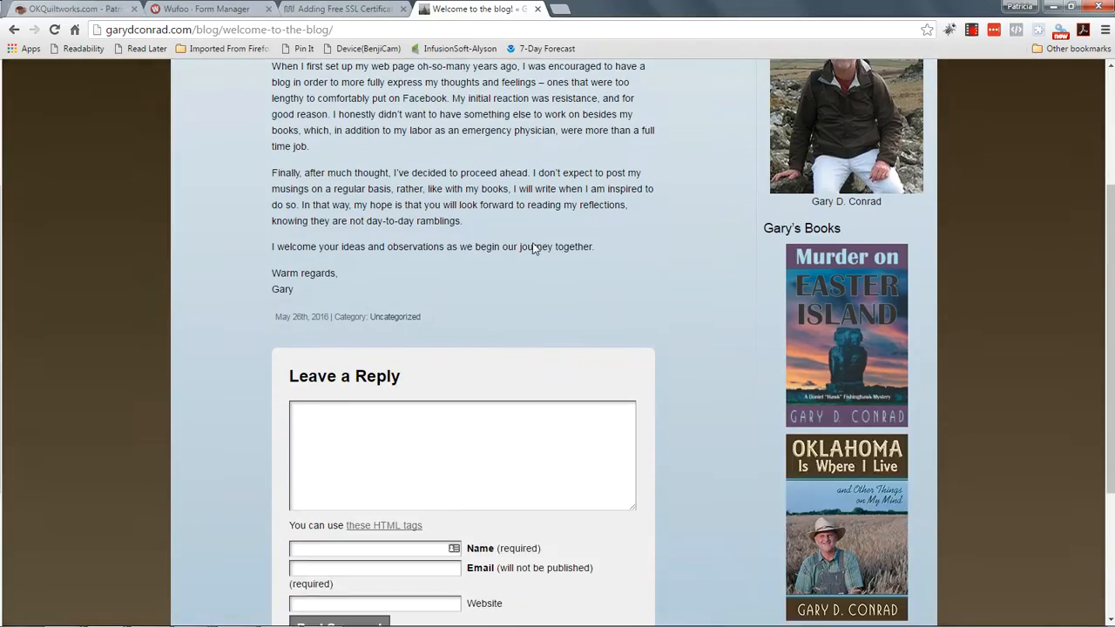
pyautogui.scroll(-1, 566, 279)
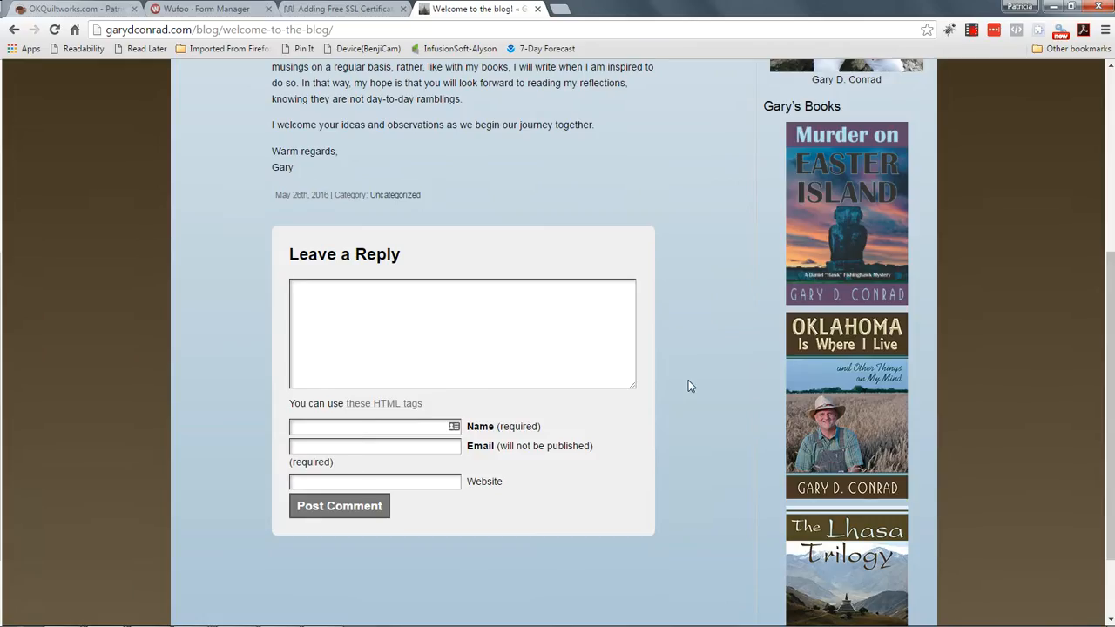
pyautogui.scroll(4, 697, 376)
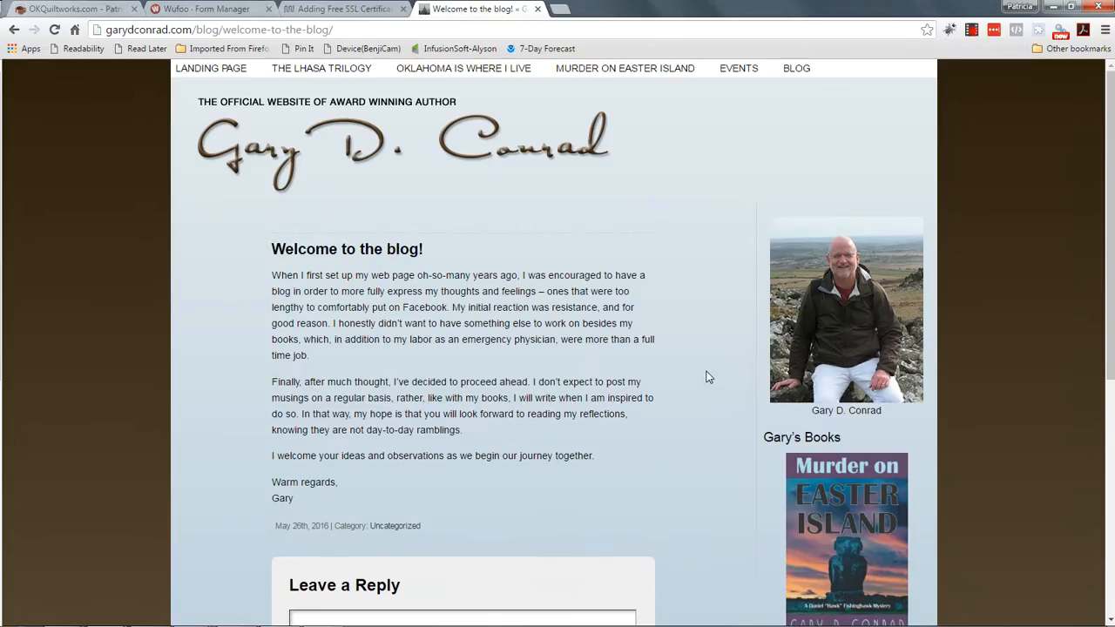
pyautogui.scroll(-1, 708, 376)
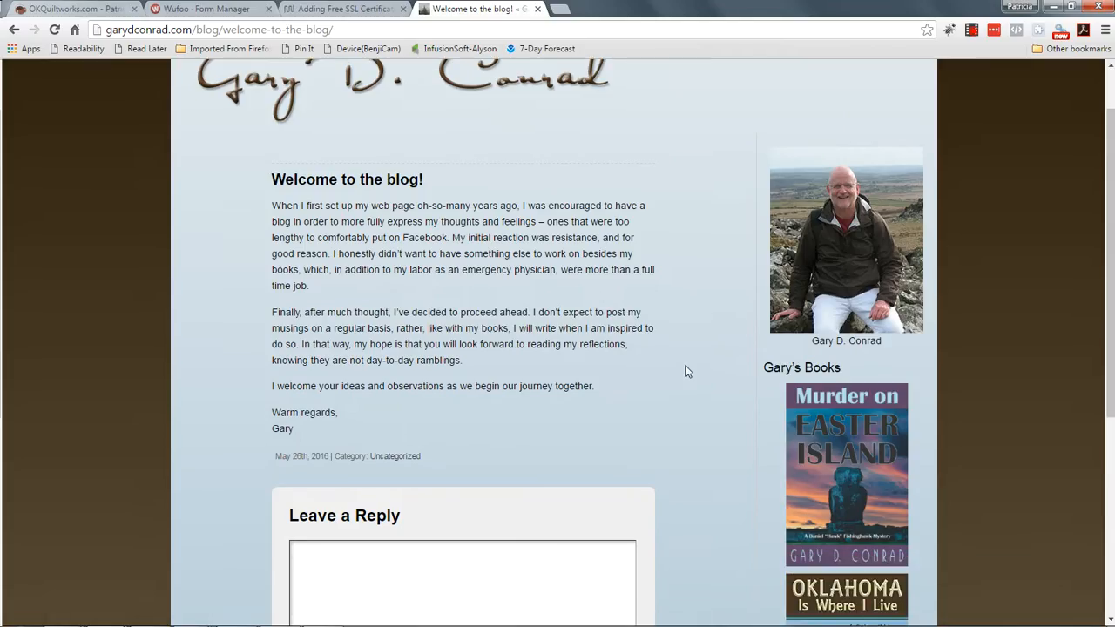
pyautogui.scroll(-1, 668, 364)
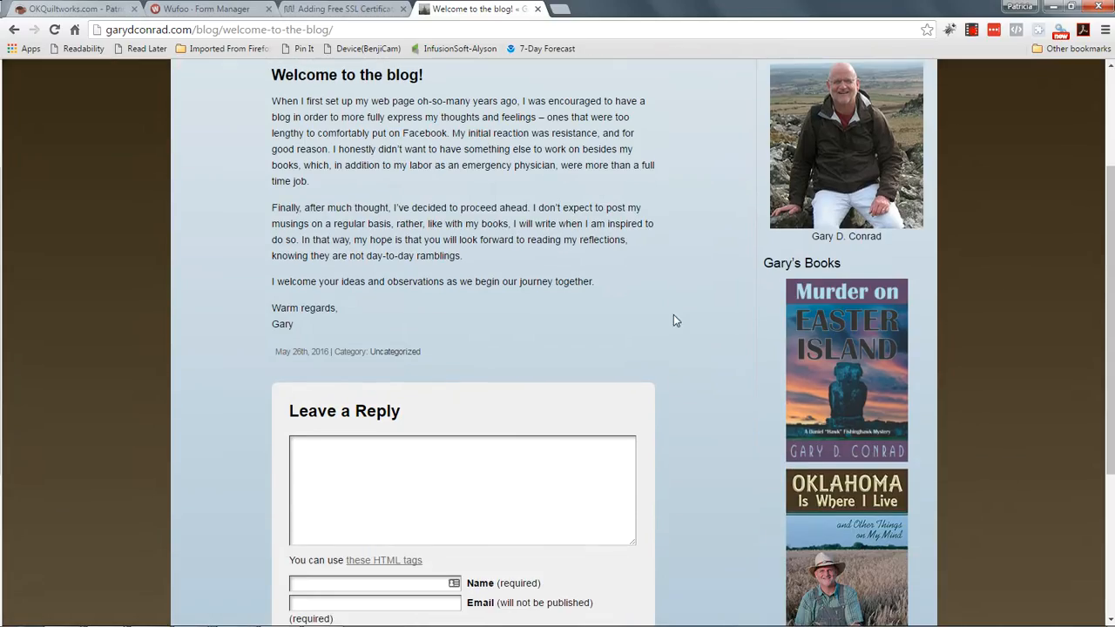
pyautogui.scroll(-1, 673, 319)
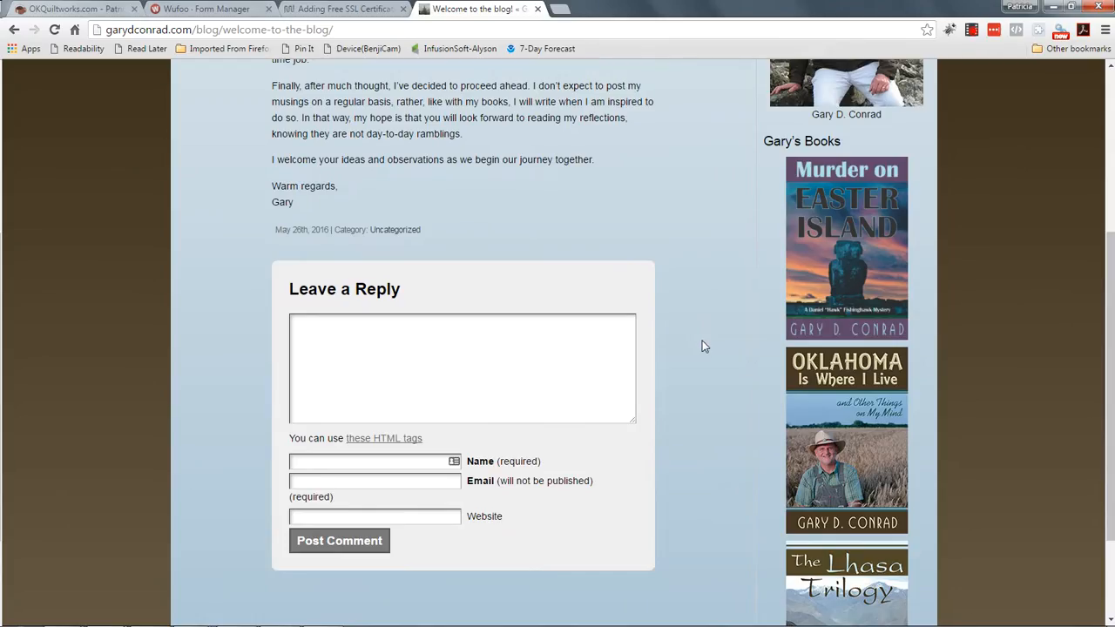
# Step: Return to the blog listing, then reopen the 'Welcome to the blog!' post page
pyautogui.hotkey('alt', 'Left')
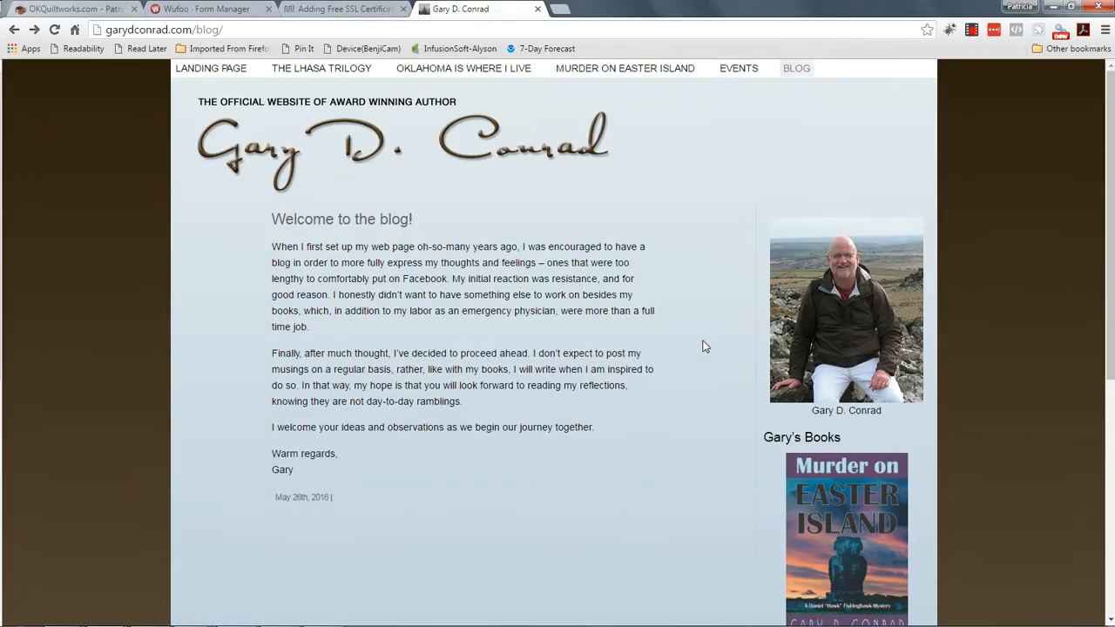
pyautogui.scroll(-1, 705, 346)
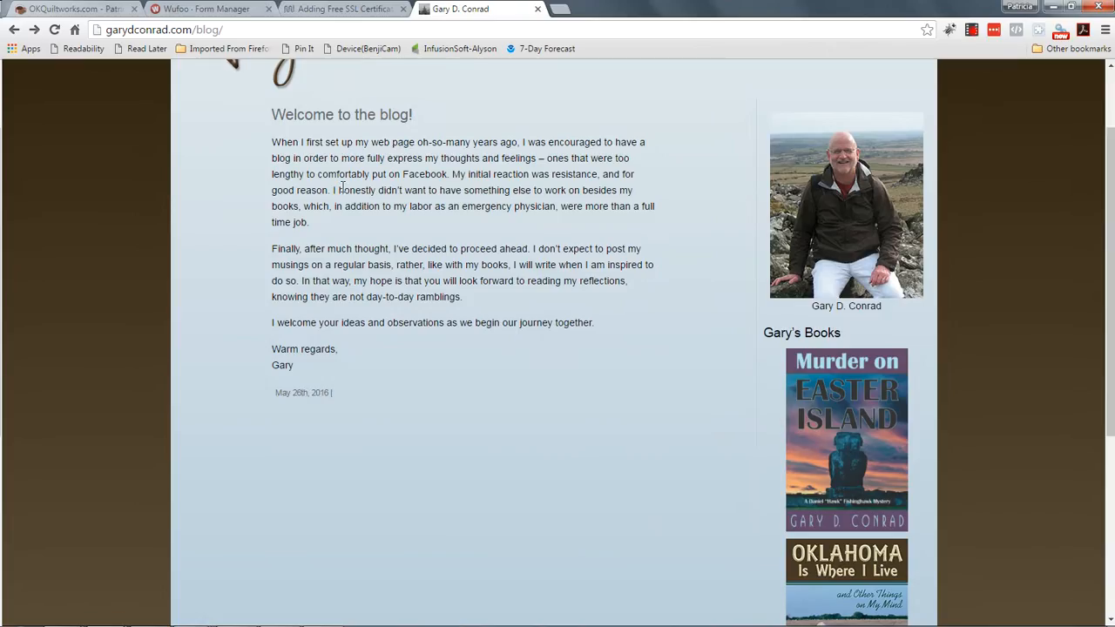
pyautogui.click(363, 116)
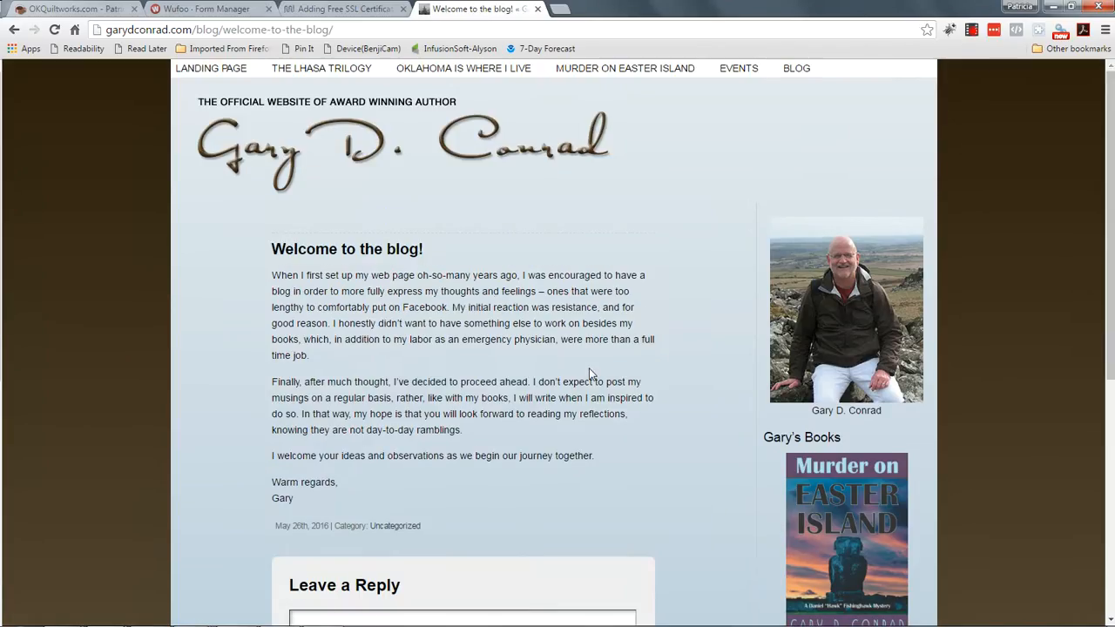
pyautogui.scroll(-1, 590, 373)
pyautogui.scroll(-1, 432, 373)
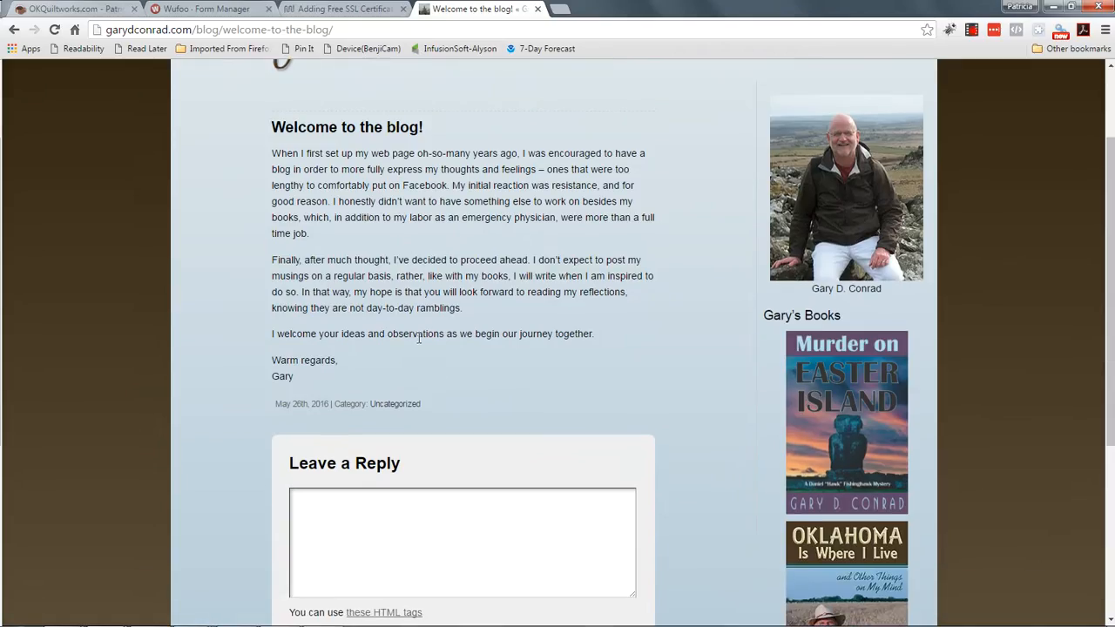
pyautogui.scroll(-2, 668, 354)
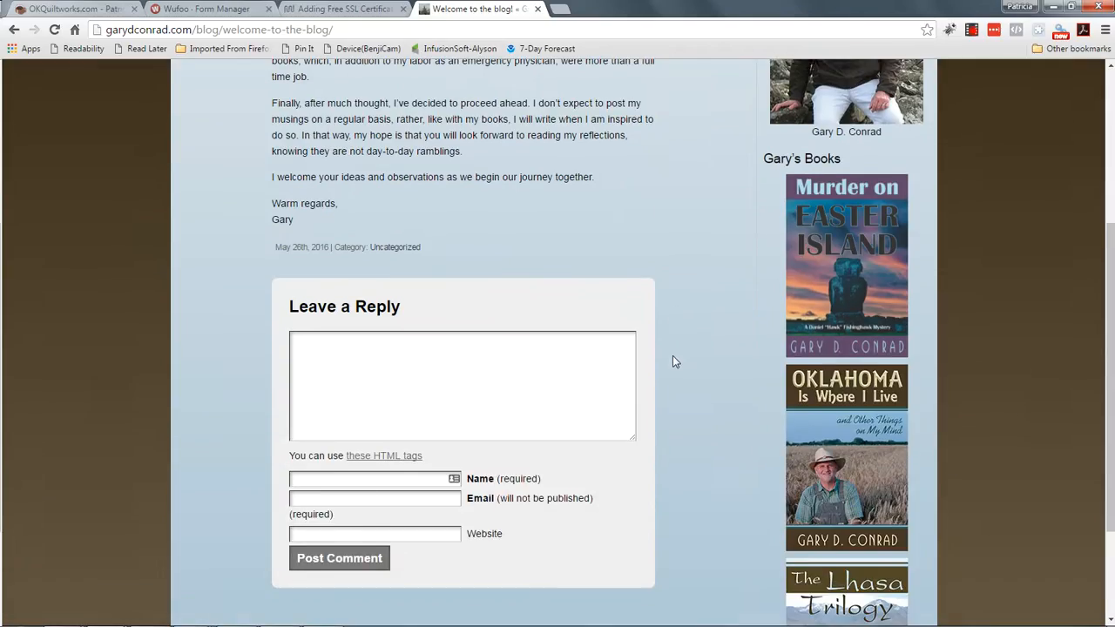
# Step: Click into the comment reply form, then scroll back to the top of the post
pyautogui.click(347, 357)
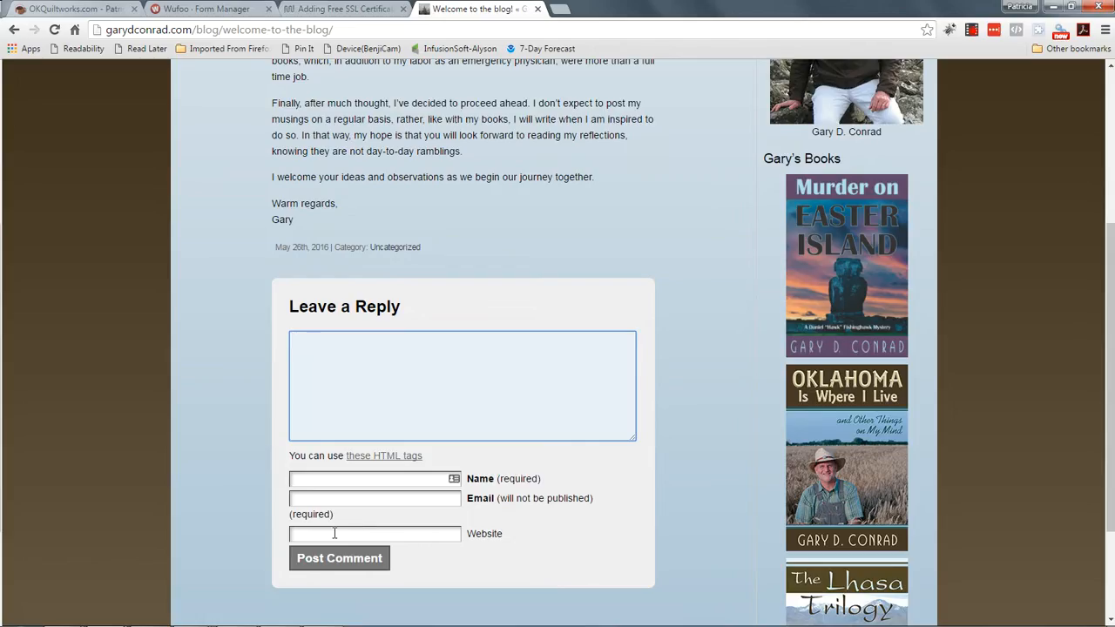
pyautogui.scroll(3, 653, 459)
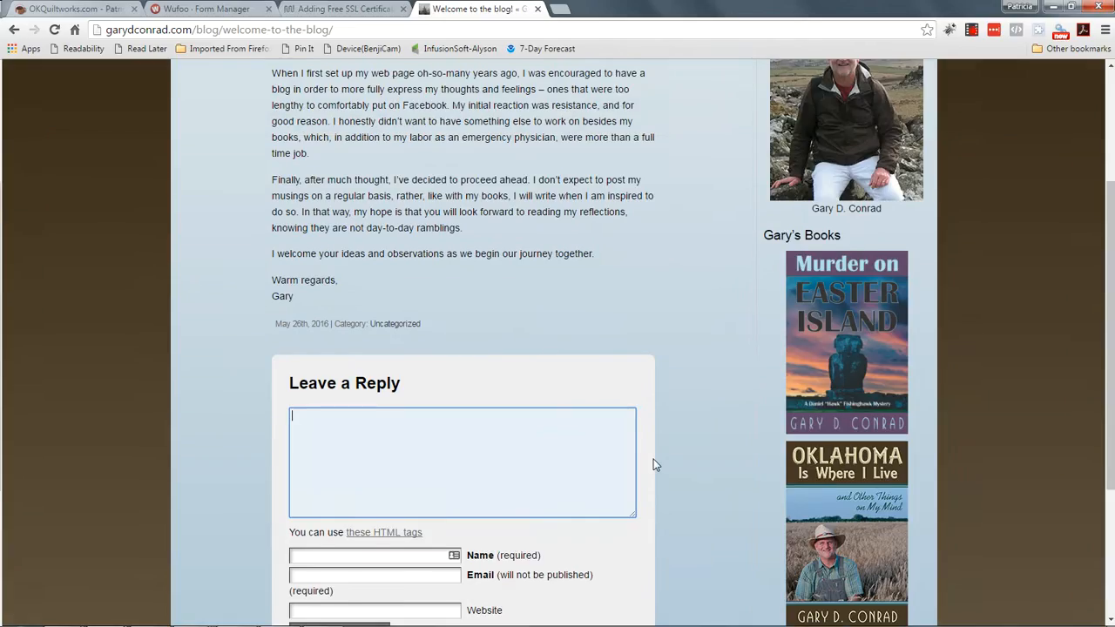
pyautogui.scroll(-5, 641, 372)
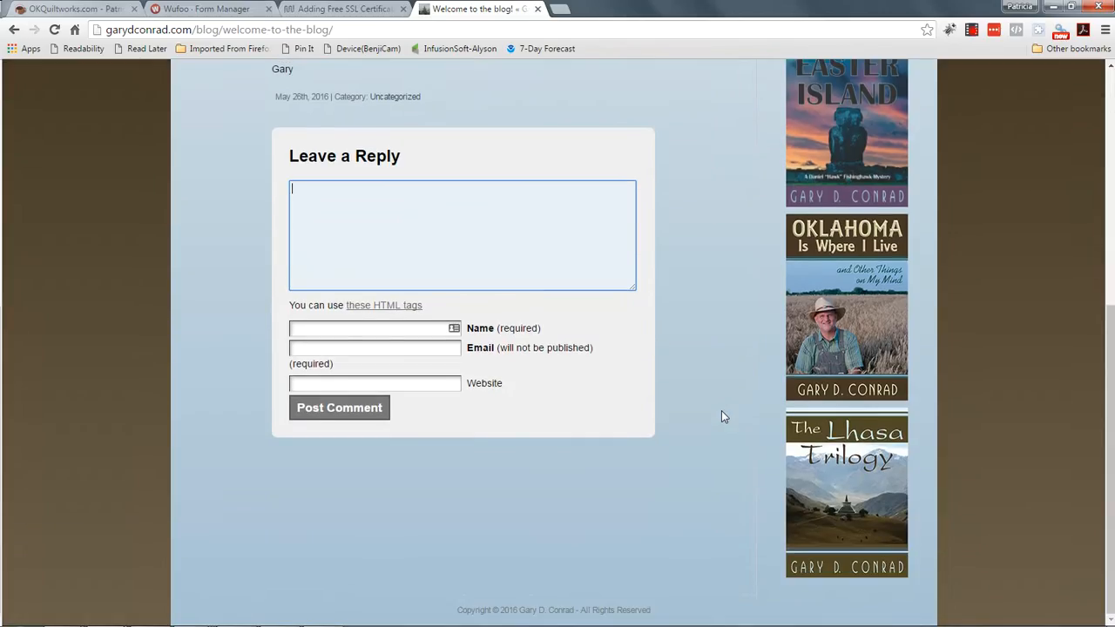
pyautogui.scroll(1, 747, 352)
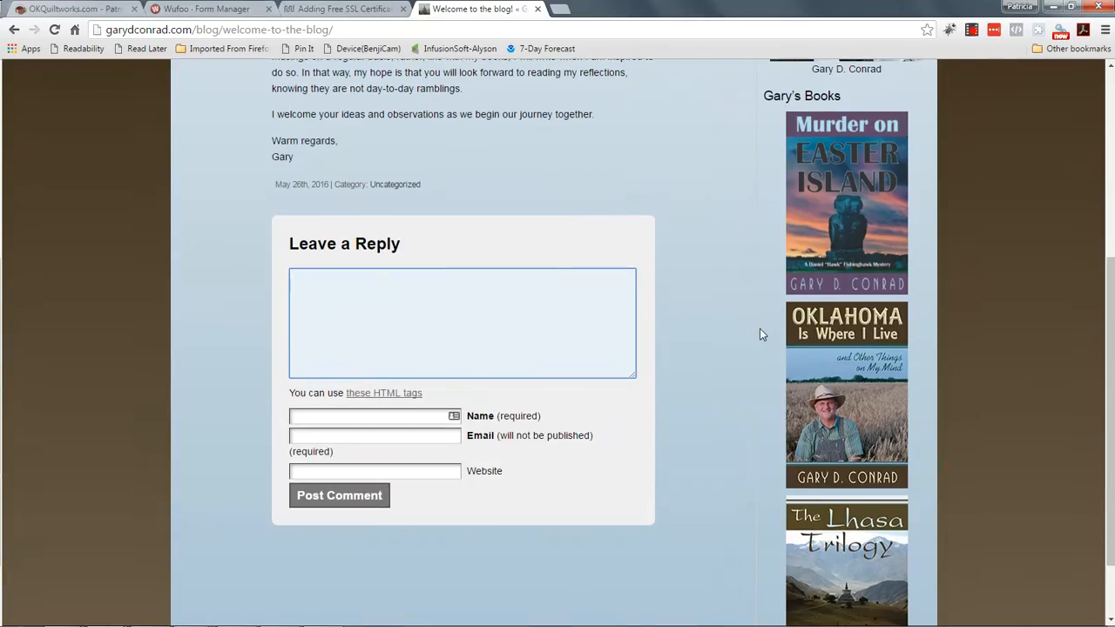
pyautogui.scroll(2, 760, 328)
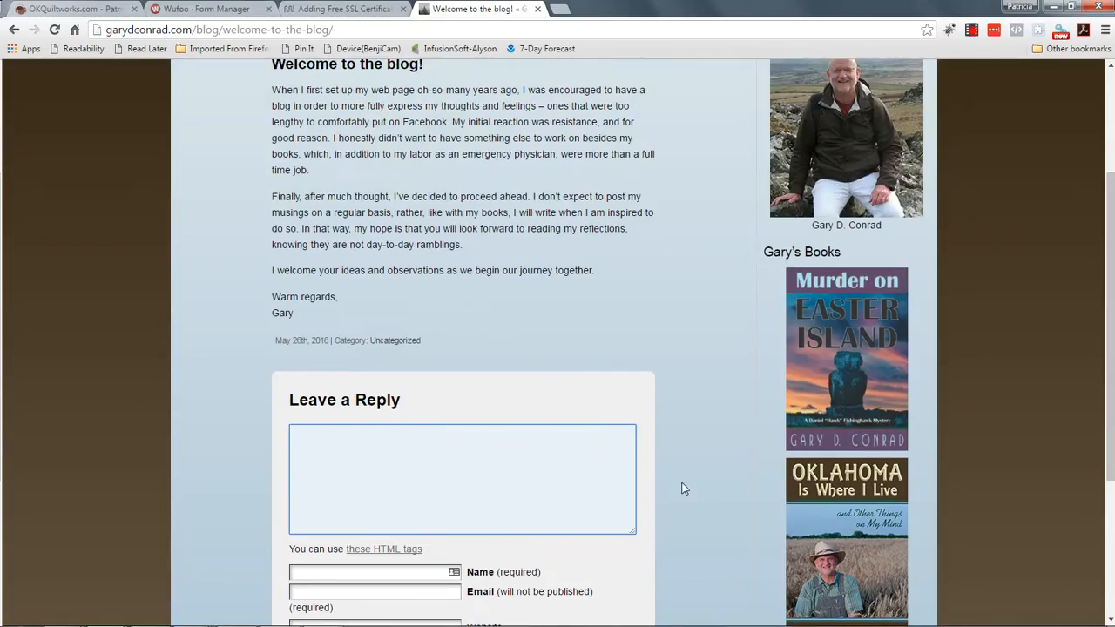
pyautogui.scroll(-3, 686, 479)
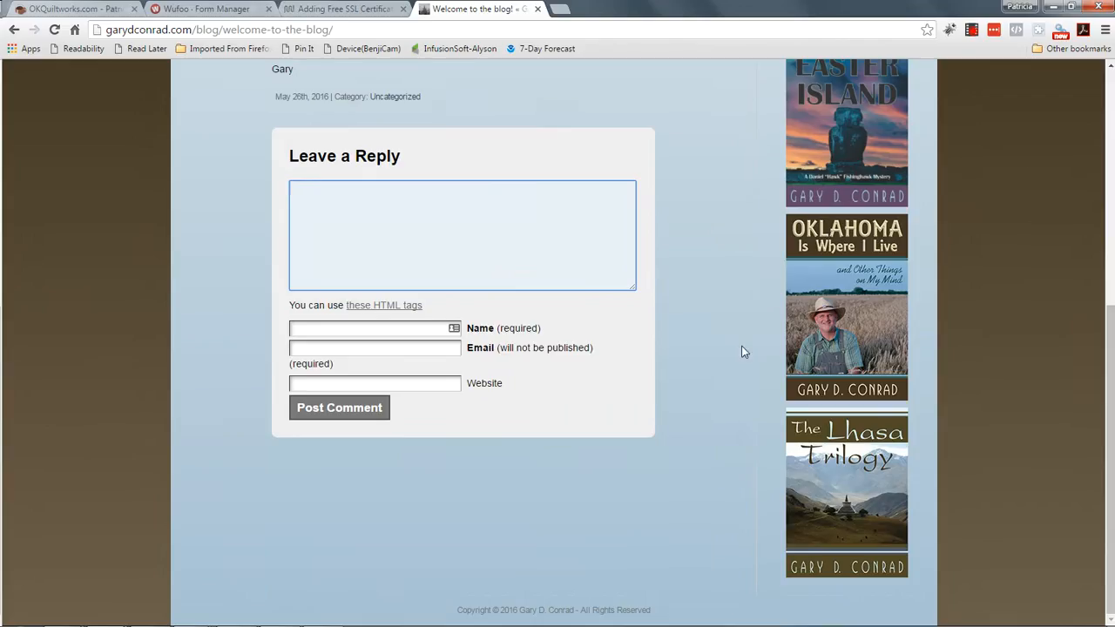
pyautogui.scroll(3, 725, 454)
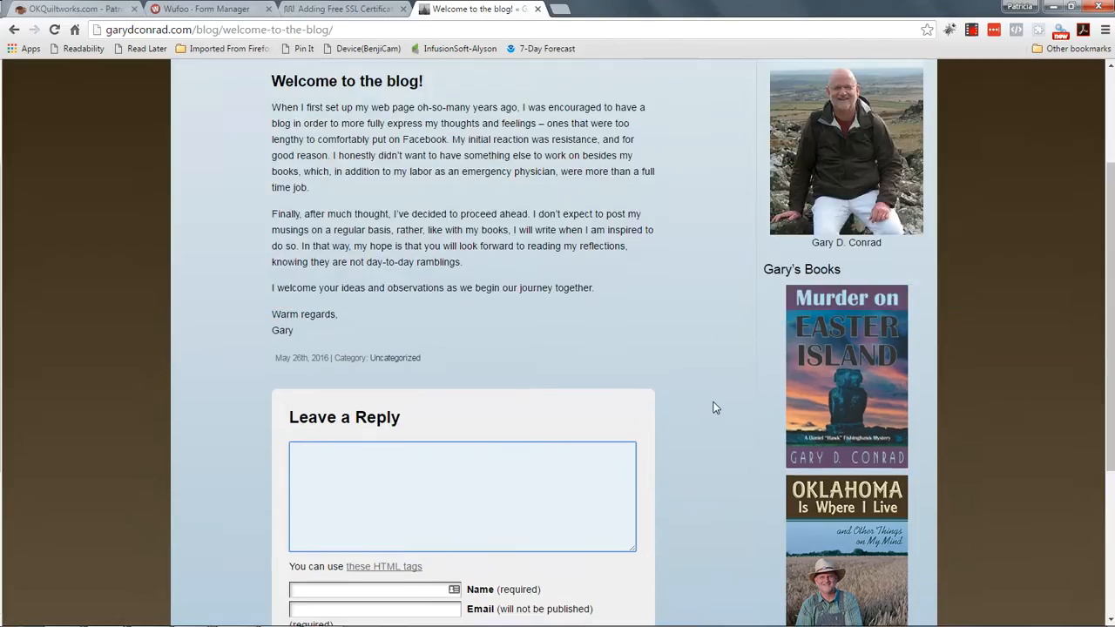
pyautogui.scroll(2, 714, 407)
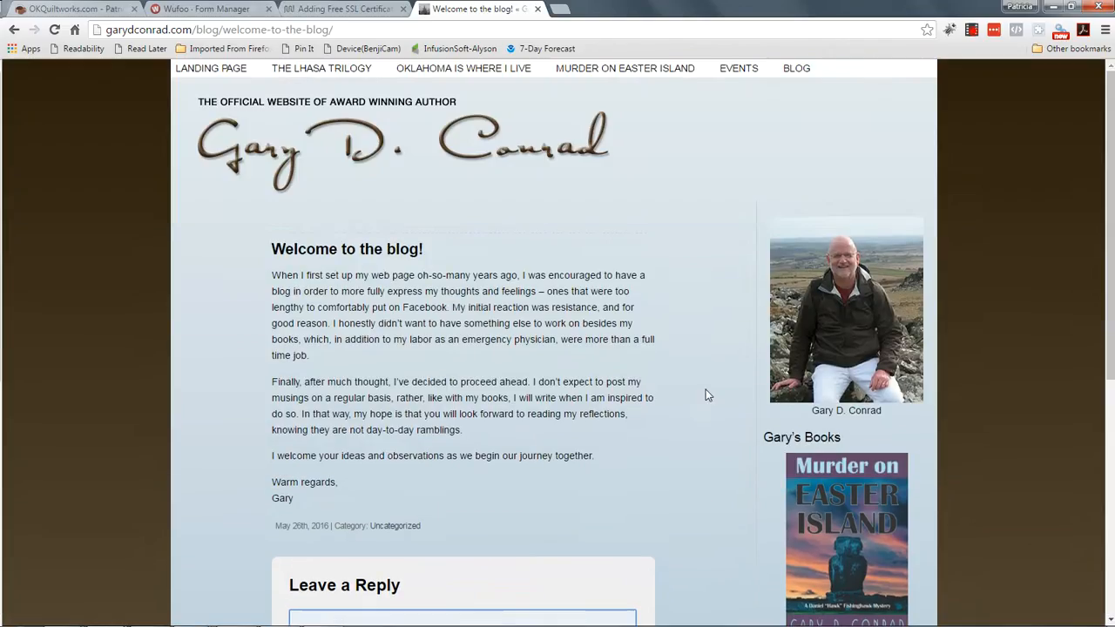
# Step: Return to the blog listing and scroll through the Welcome post and Gary's Books sidebar
pyautogui.click(795, 70)
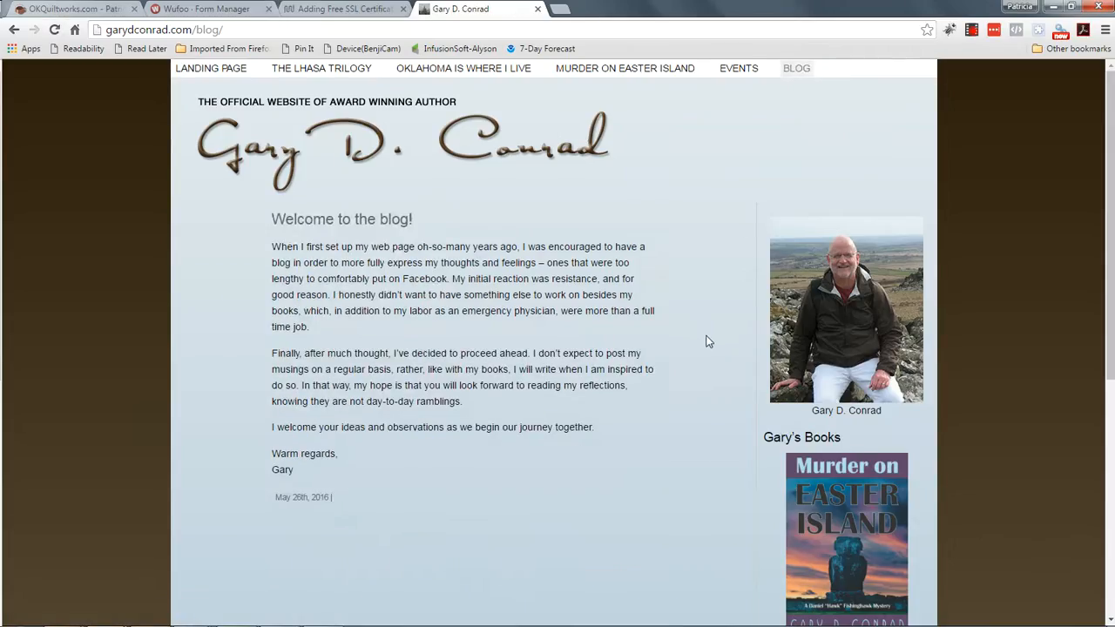
pyautogui.scroll(-2, 662, 362)
pyautogui.scroll(-1, 535, 406)
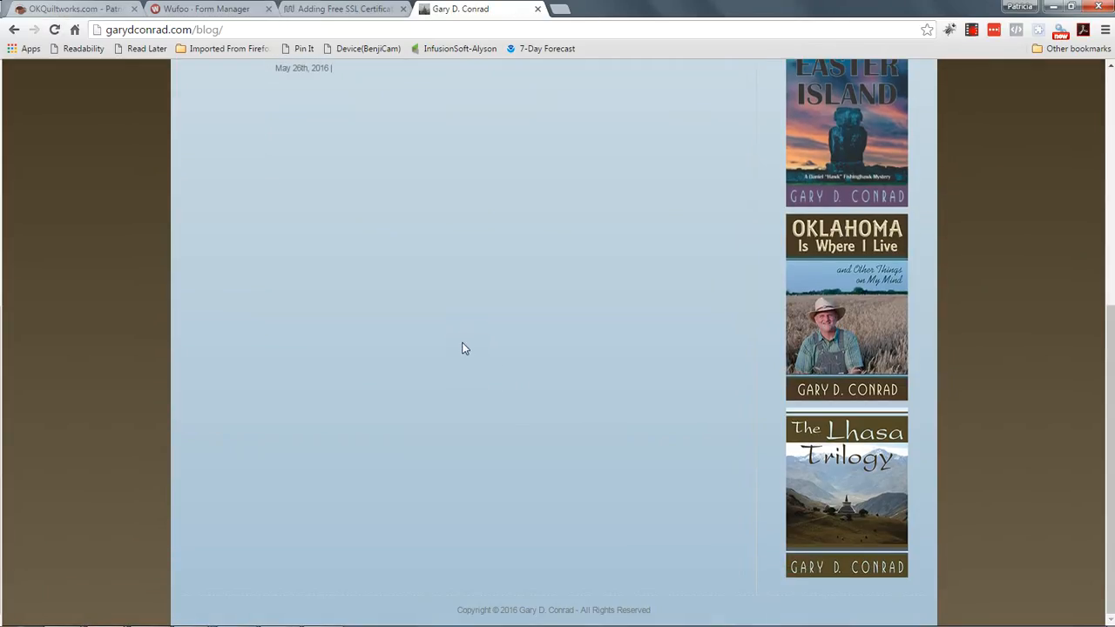
pyautogui.moveTo(1109, 360); pyautogui.dragTo(1109, 110)
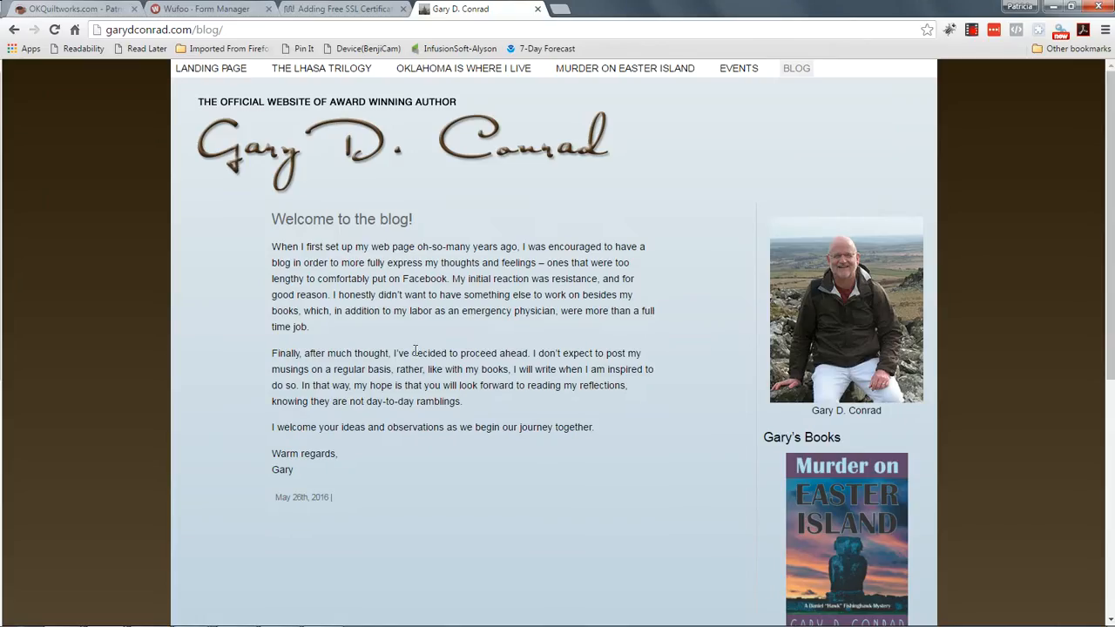
pyautogui.scroll(-1, 415, 351)
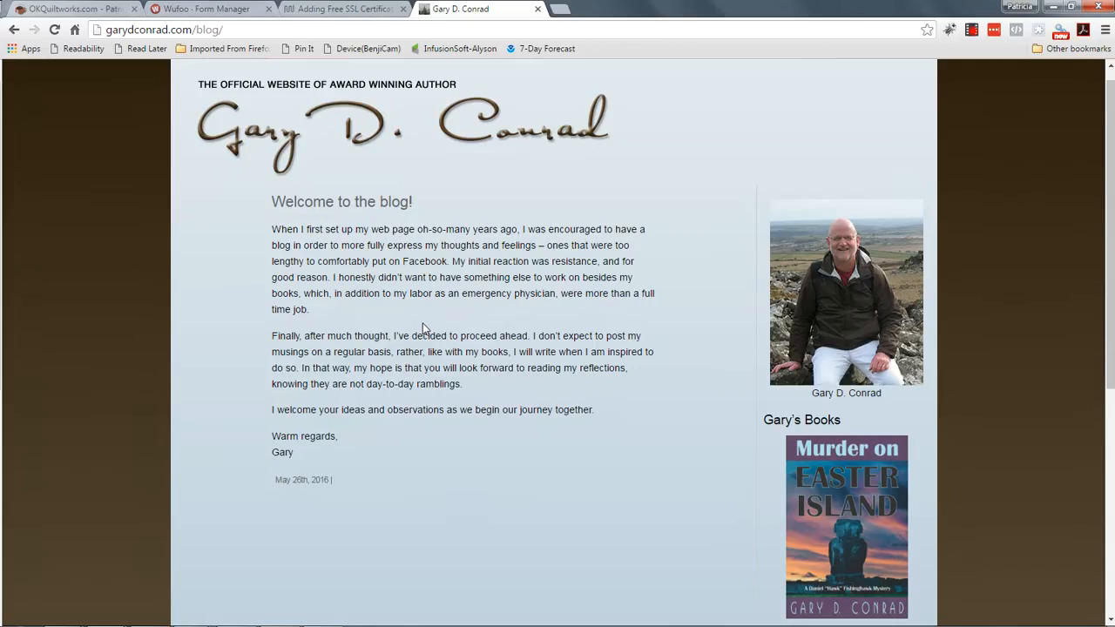
pyautogui.scroll(-1, 425, 327)
pyautogui.scroll(-2, 425, 327)
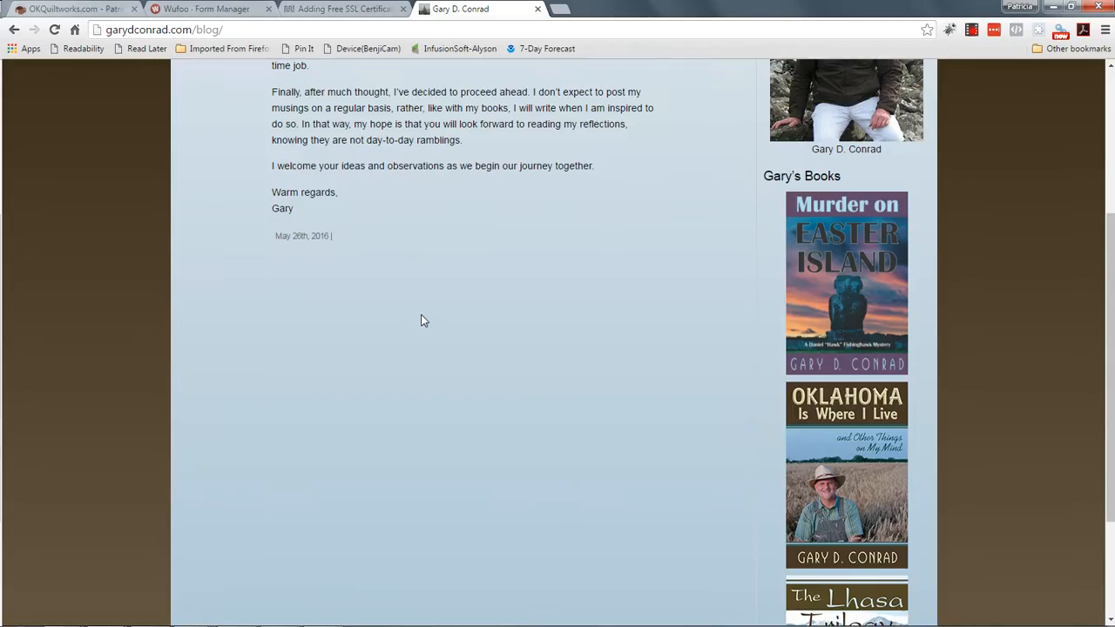
pyautogui.scroll(2, 421, 321)
pyautogui.scroll(-4, 506, 373)
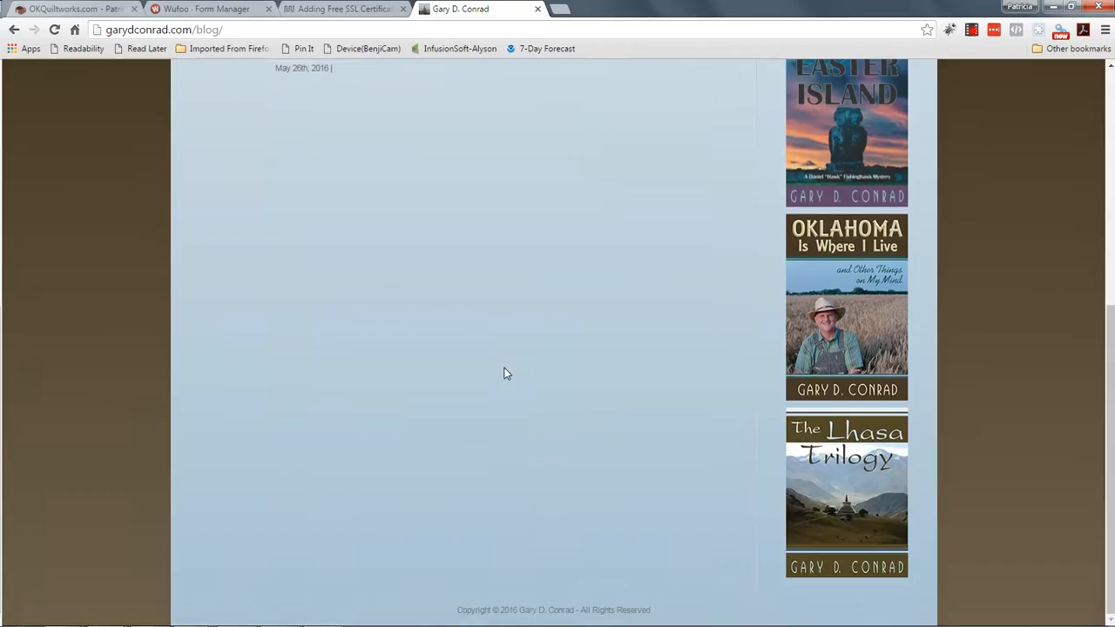
pyautogui.scroll(5, 505, 374)
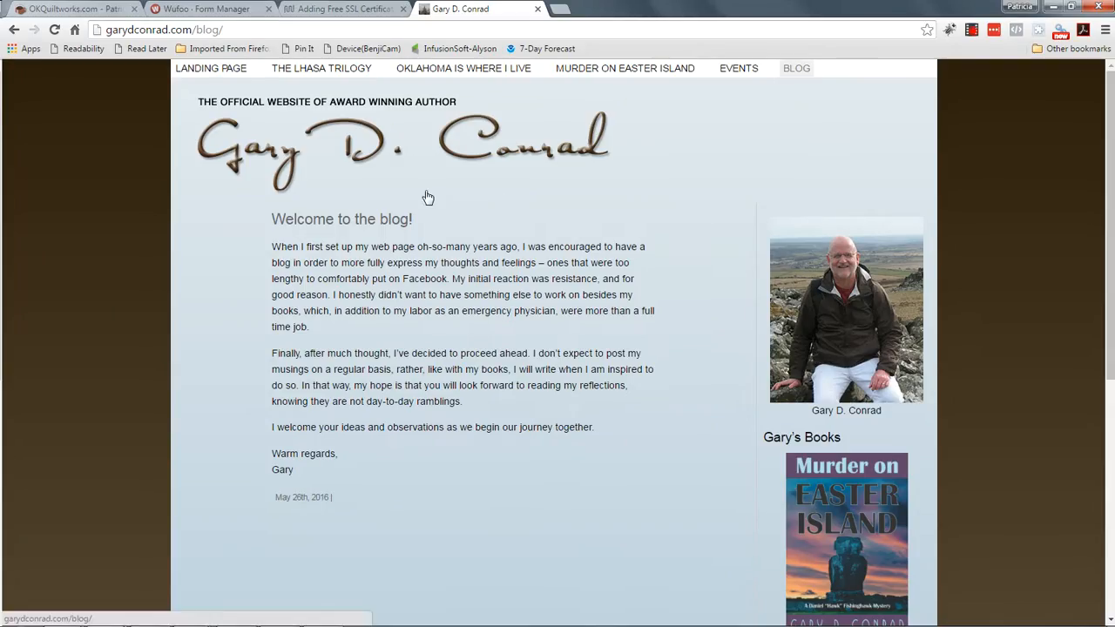
# Step: Change the address to garydconrad.com/blog/wp-admin and load it
pyautogui.click(195, 30)
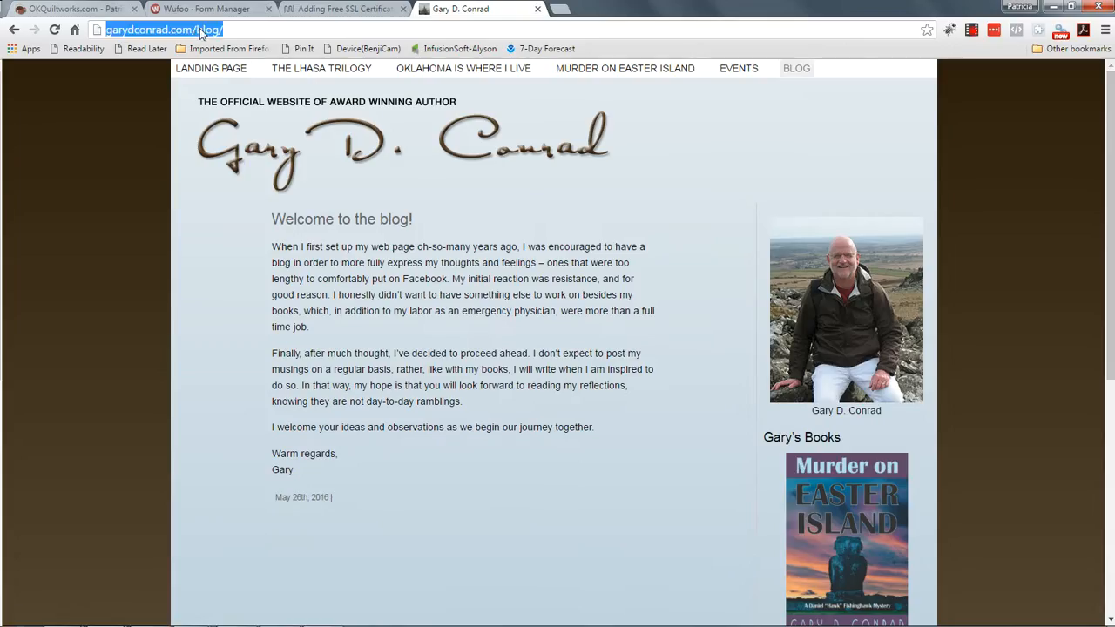
pyautogui.click(195, 29)
pyautogui.moveTo(195, 30); pyautogui.dragTo(318, 30)
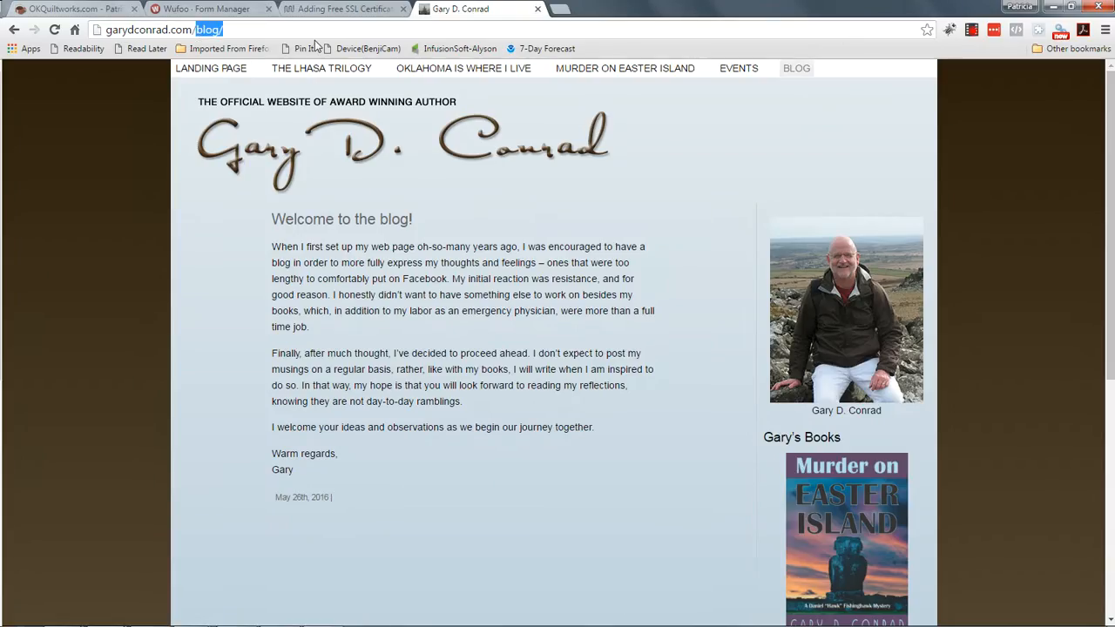
pyautogui.write('b')
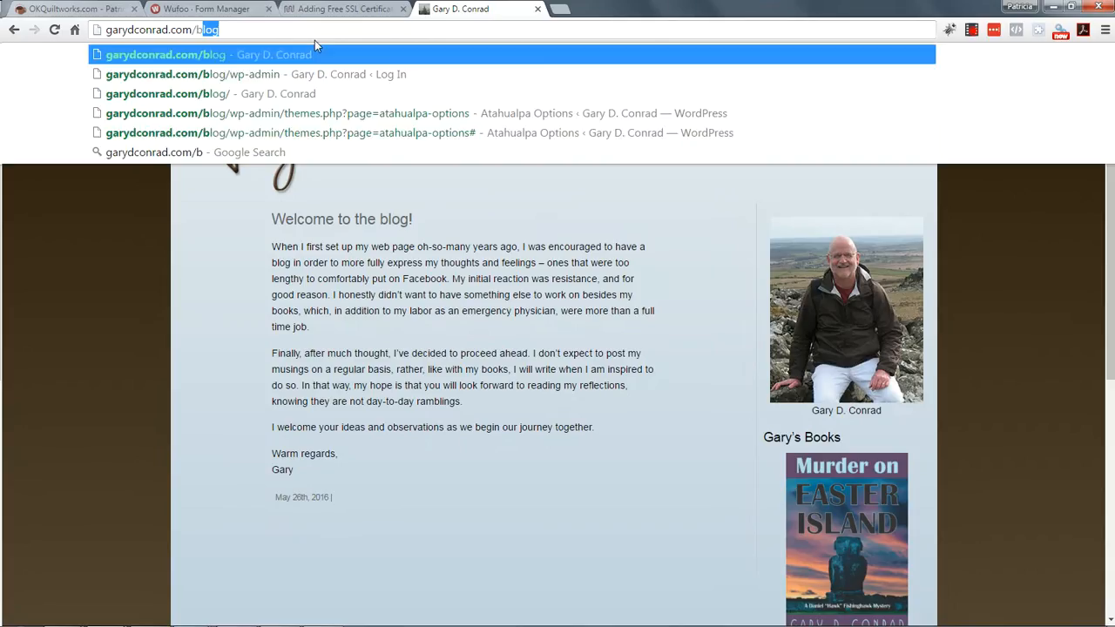
pyautogui.write('log/wp-admin')
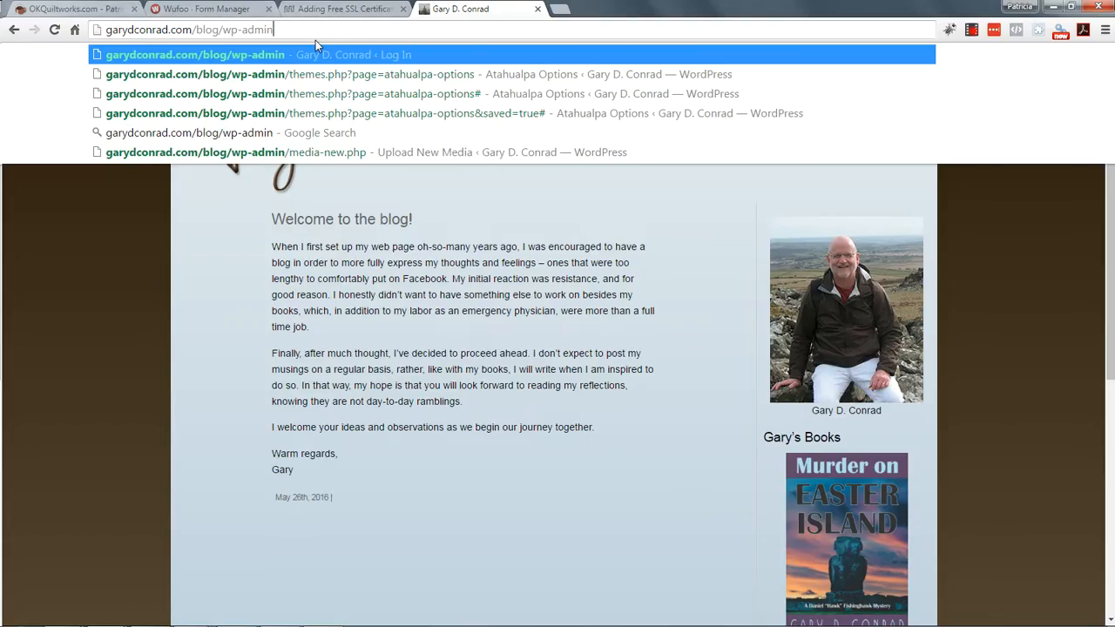
pyautogui.press('Return')
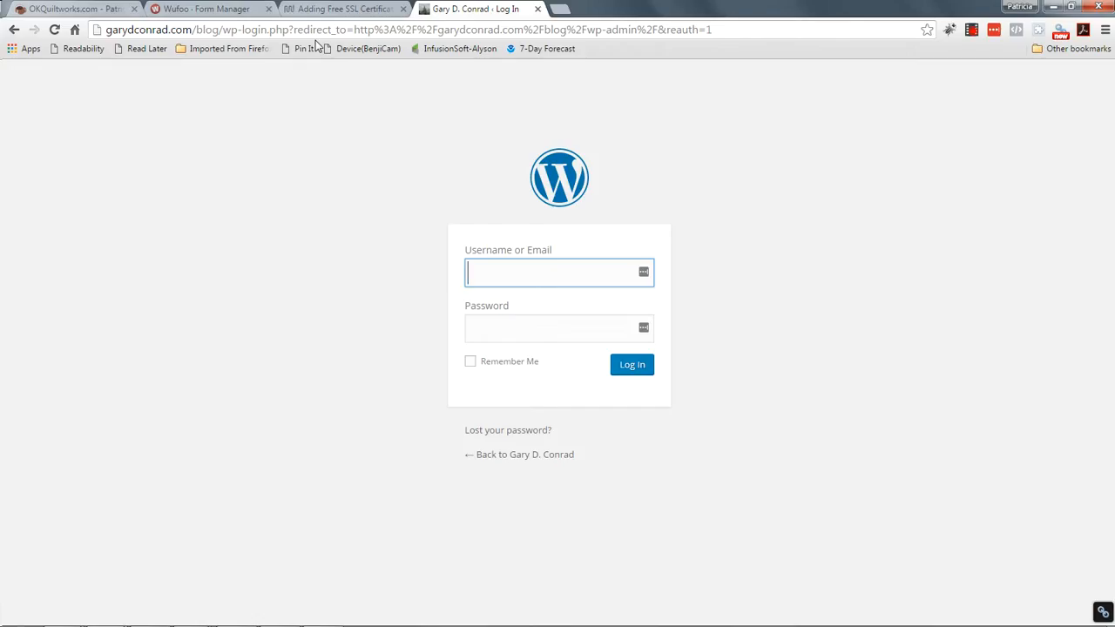
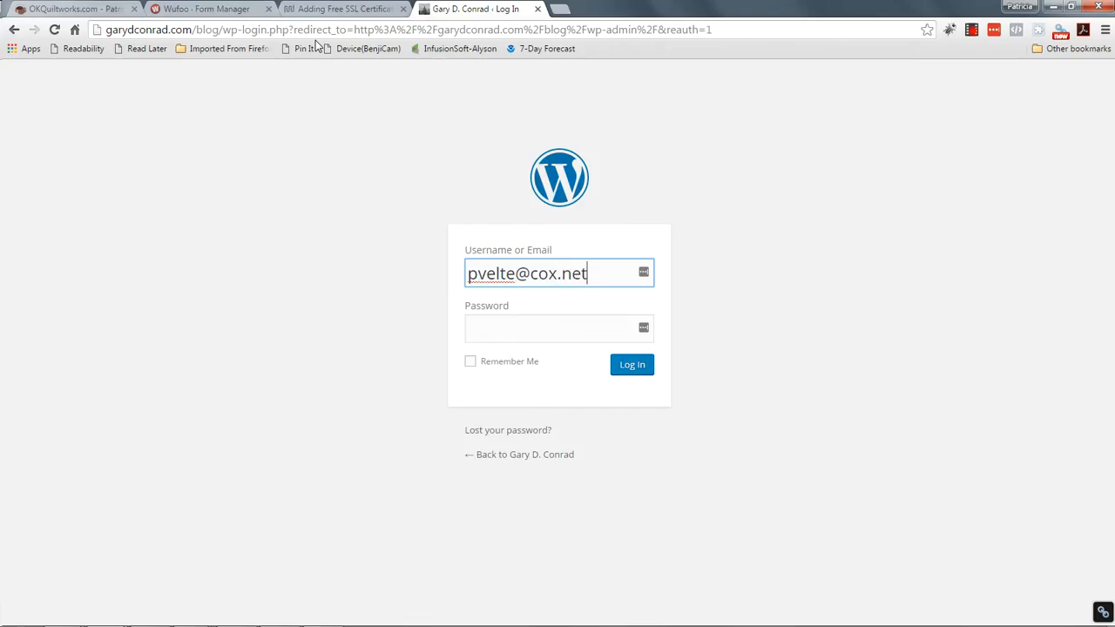
# Step: Log in with the site owner's e-mail address and account password
pyautogui.press('Tab')
pyautogui.write('***')
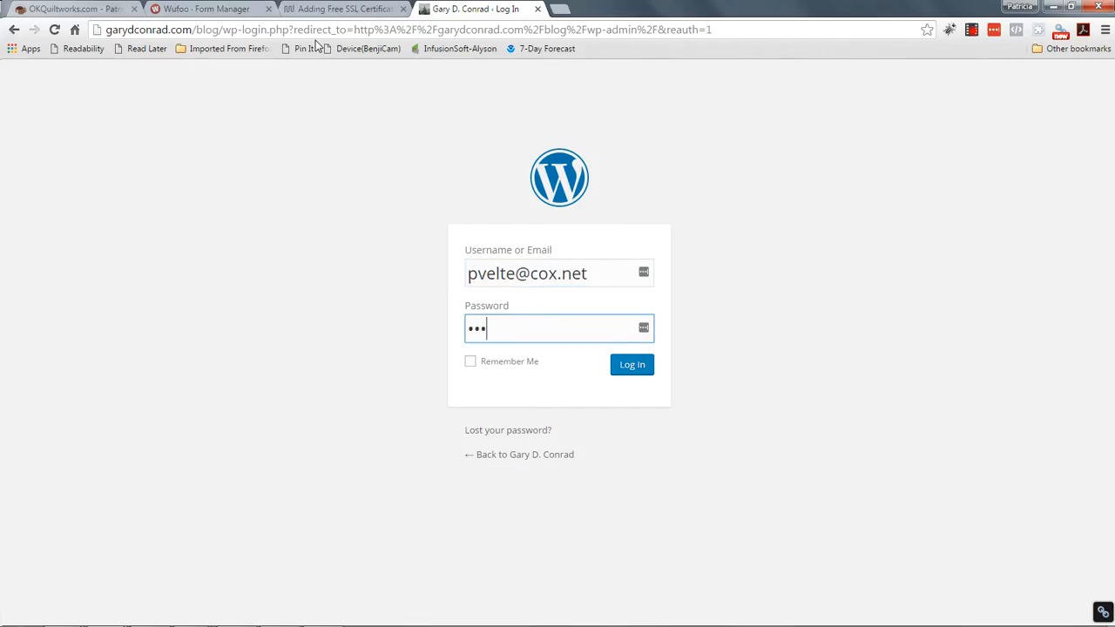
pyautogui.write('*****')
pyautogui.click(619, 366)
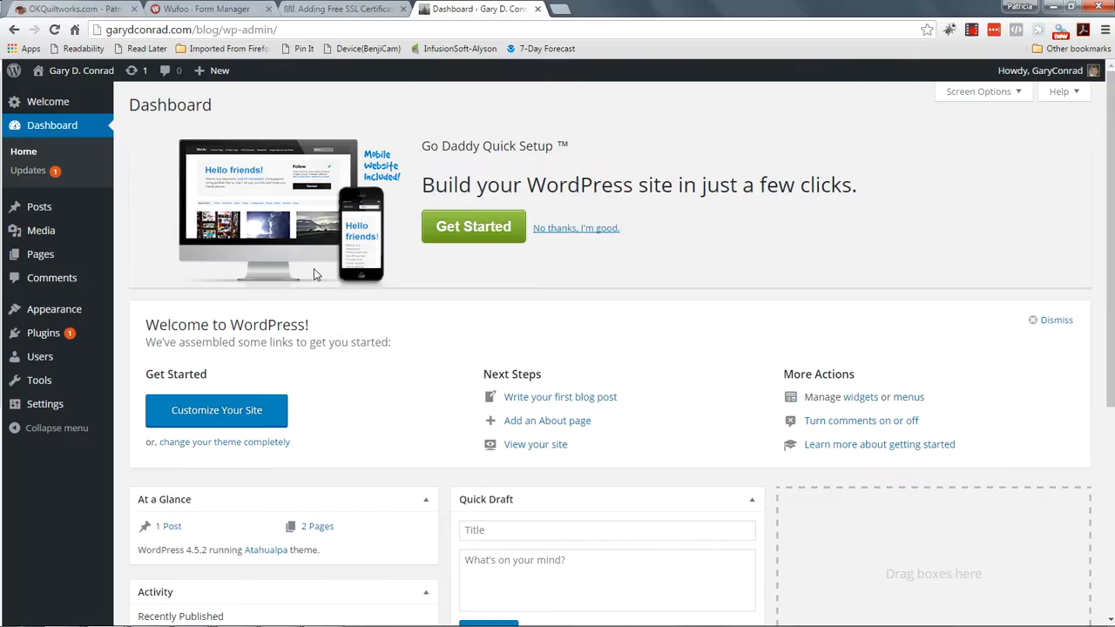
# Step: Go to All Posts under Posts in the admin sidebar
pyautogui.moveTo(39, 211)
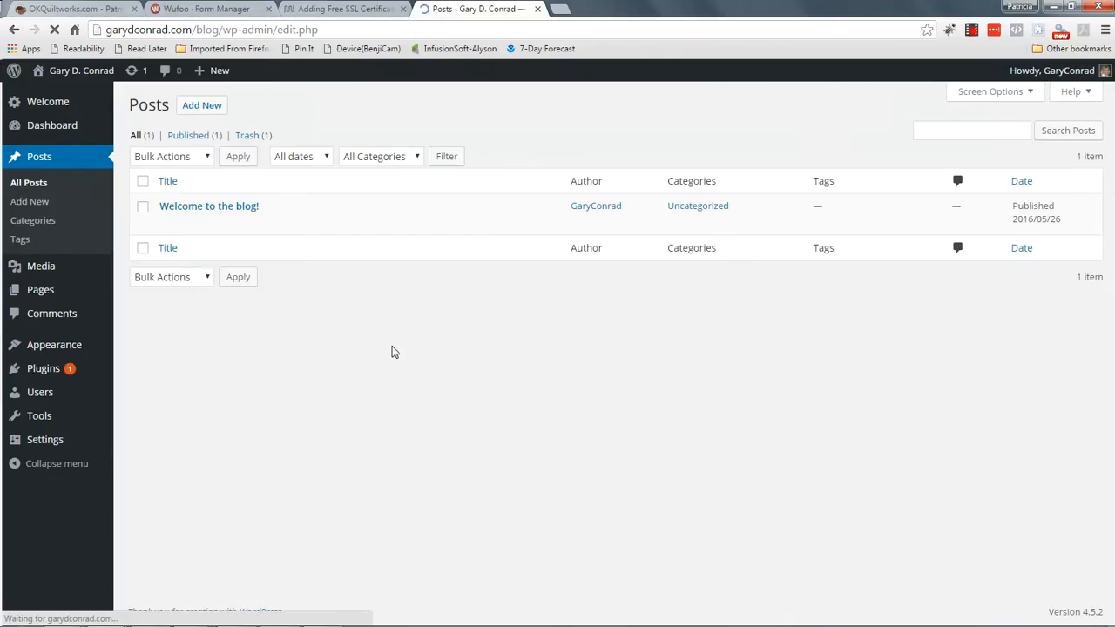
# Step: Open the 'Welcome to the blog!' post in the editor via its Edit link
pyautogui.moveTo(207, 228)
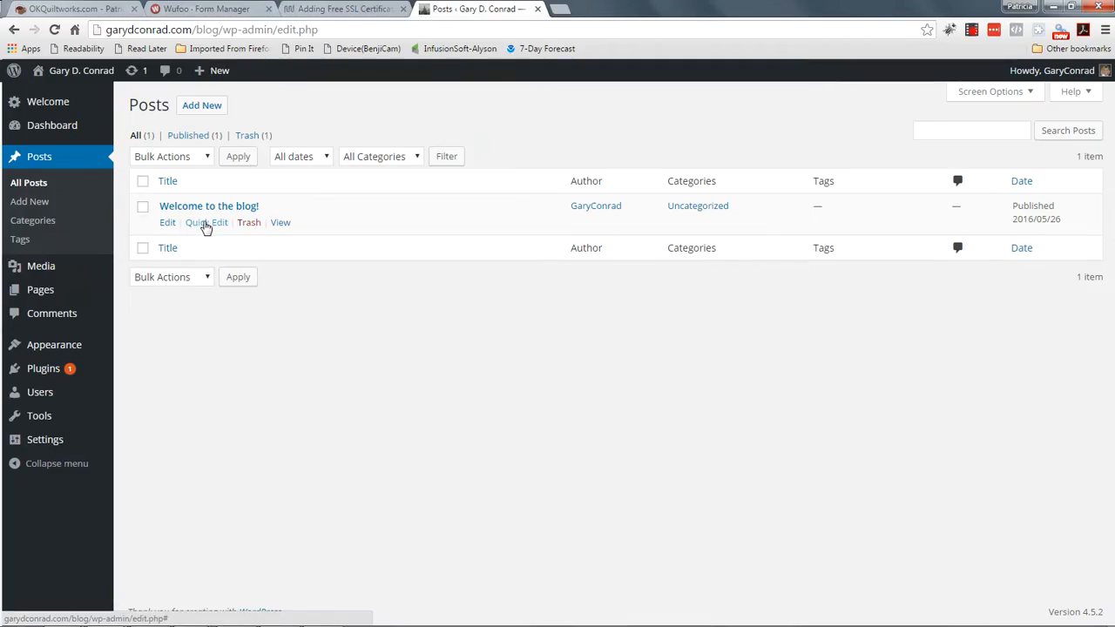
pyautogui.click(170, 207)
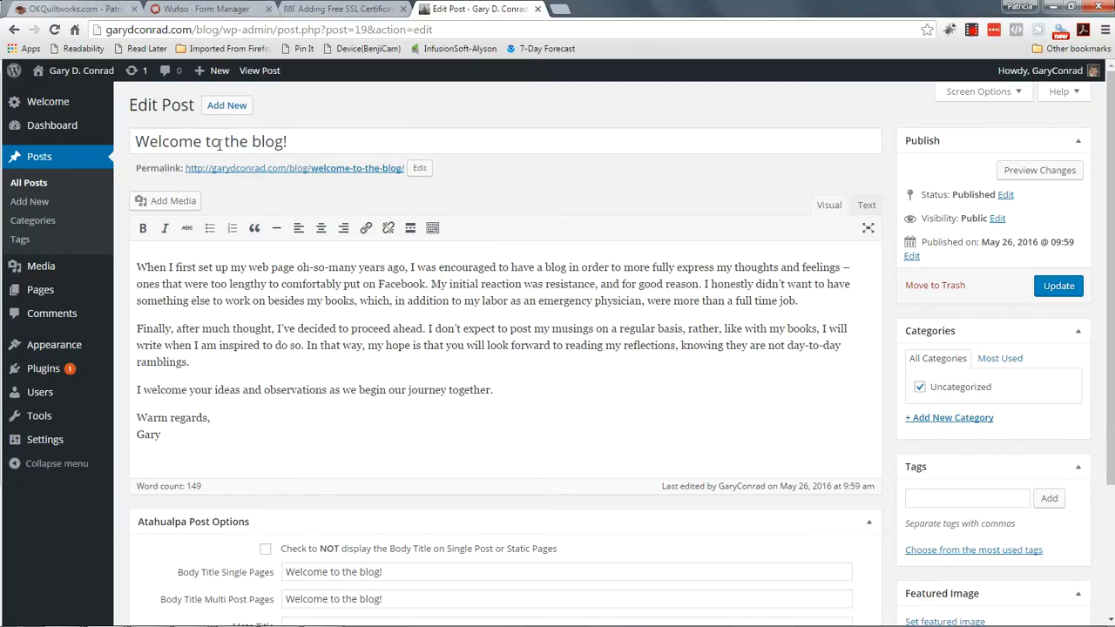
# Step: Add 'To get to start out with.' at the start of the post body and select it
pyautogui.click(432, 227)
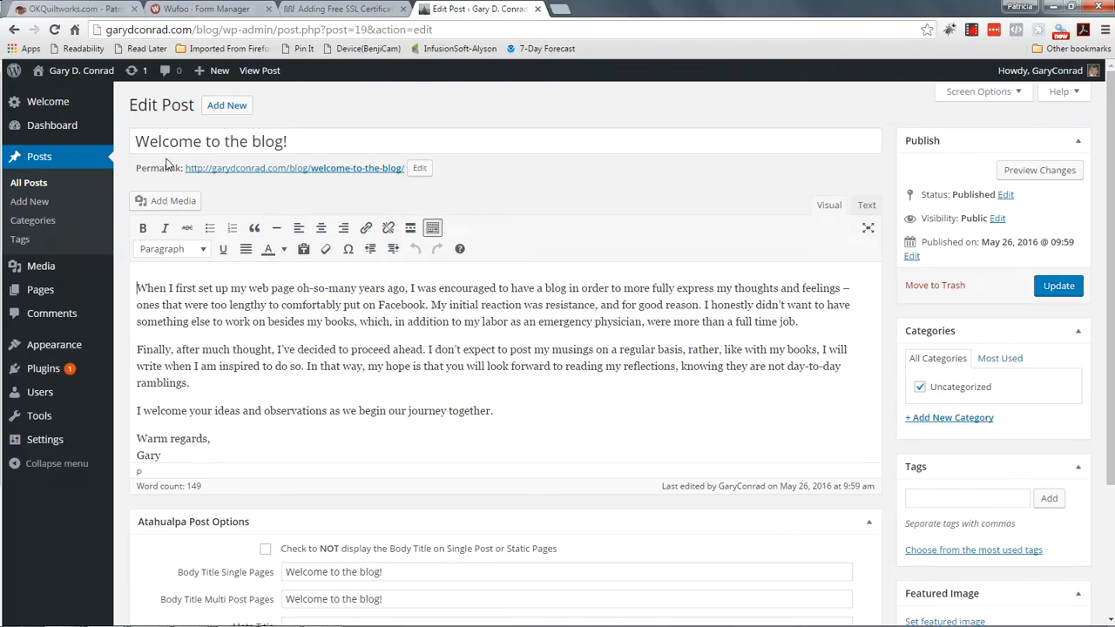
pyautogui.click(214, 143)
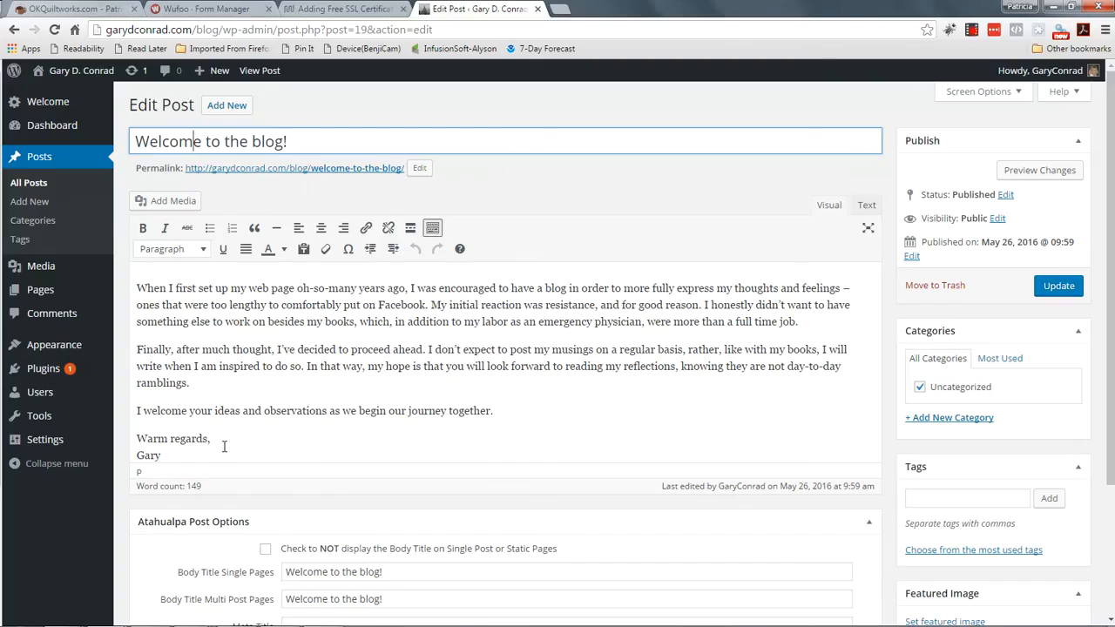
pyautogui.click(137, 292)
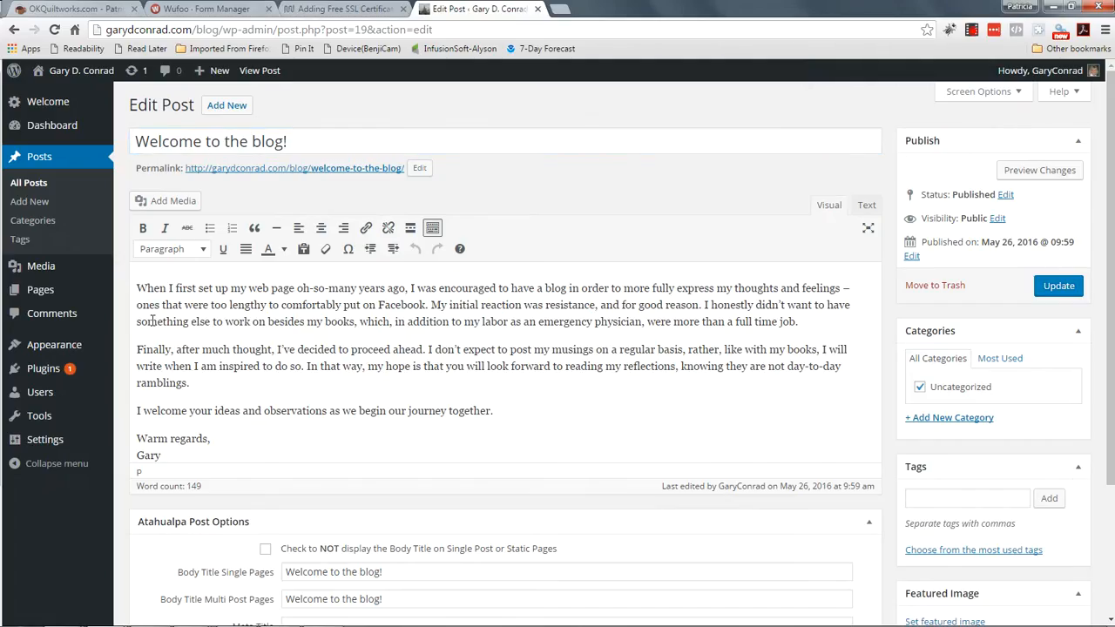
pyautogui.write('To get ')
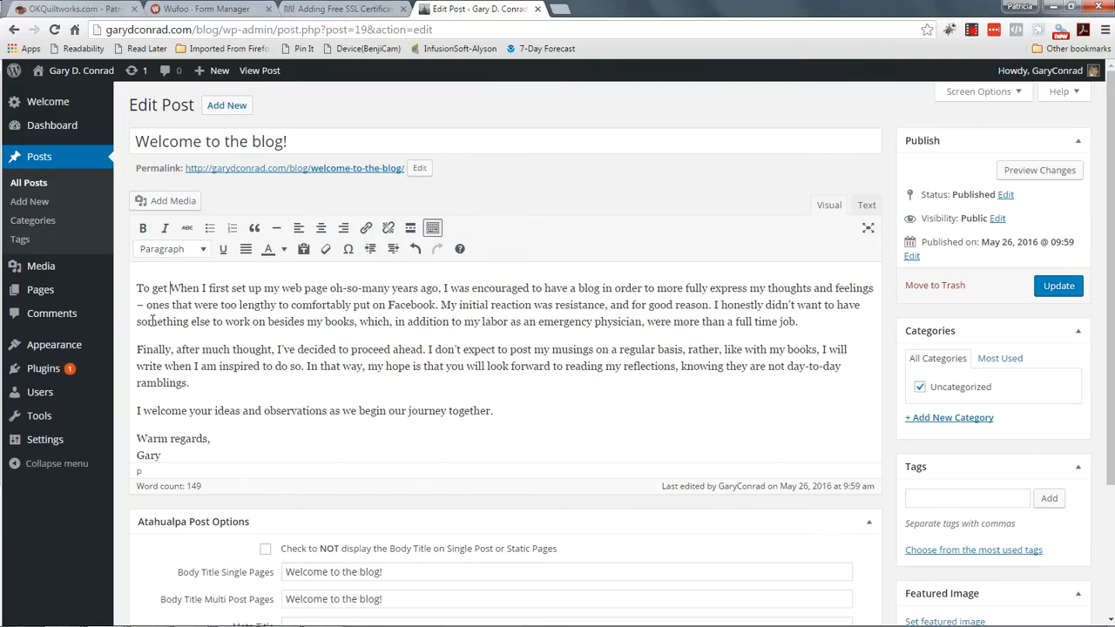
pyautogui.write('to start out ')
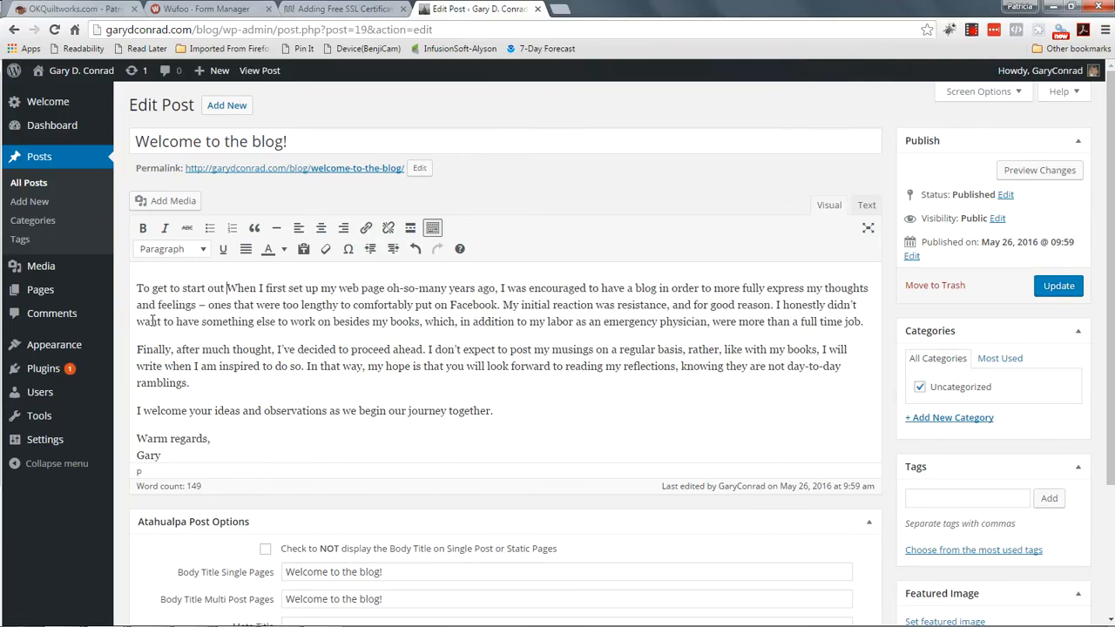
pyautogui.write('wiyth')
pyautogui.press('BackSpace')
pyautogui.press('BackSpace')
pyautogui.press('BackSpace')
pyautogui.write('th.')
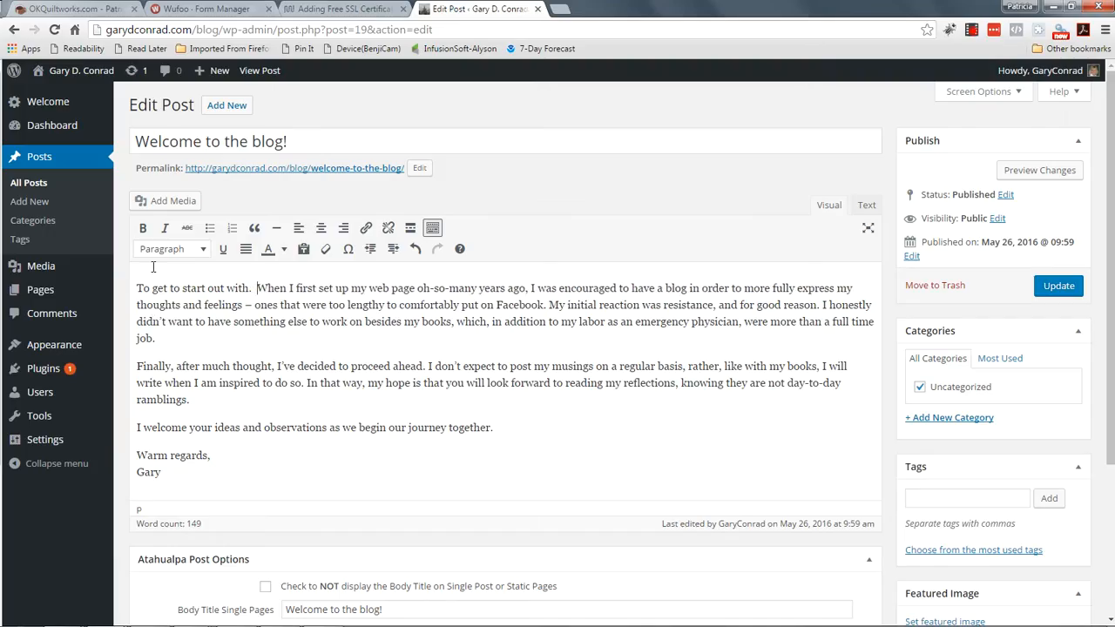
pyautogui.moveTo(137, 287); pyautogui.dragTo(250, 288)
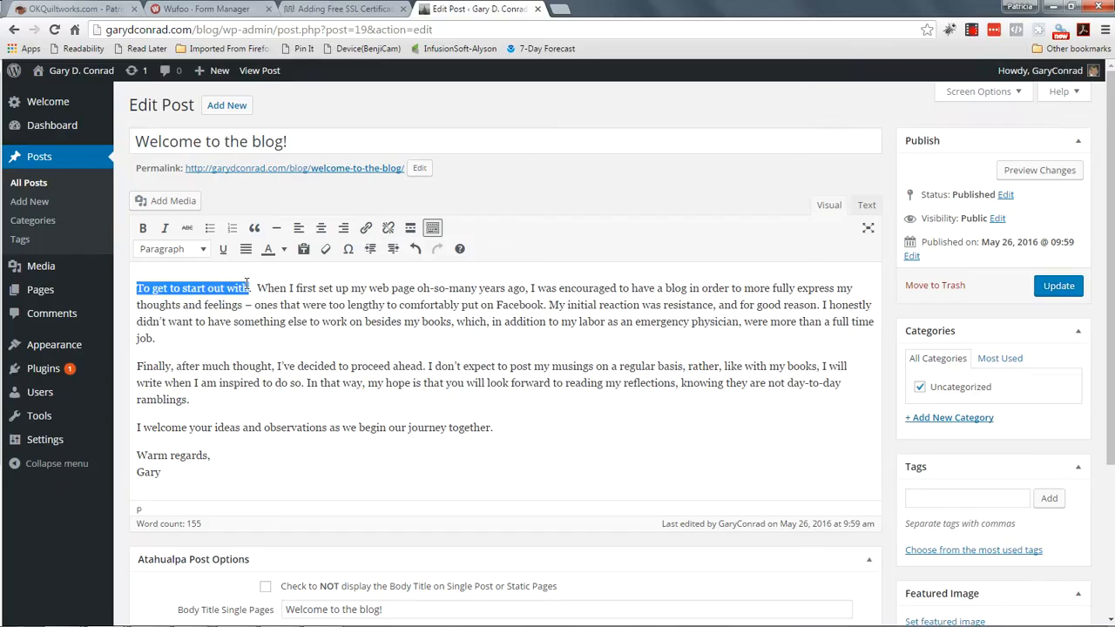
pyautogui.click(143, 228)
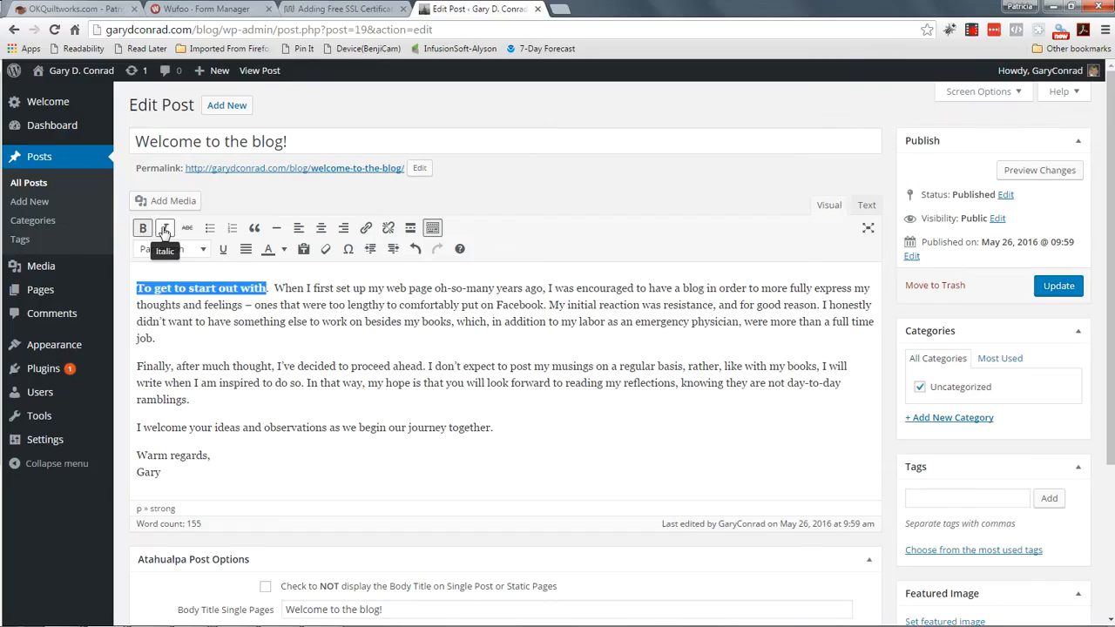
pyautogui.click(164, 228)
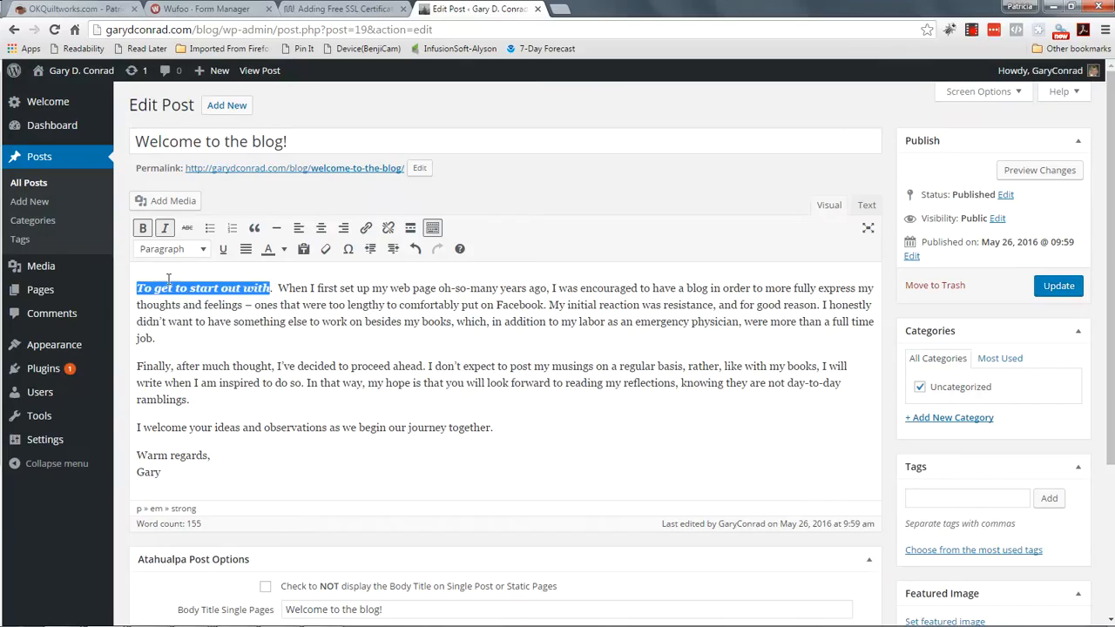
pyautogui.click(165, 228)
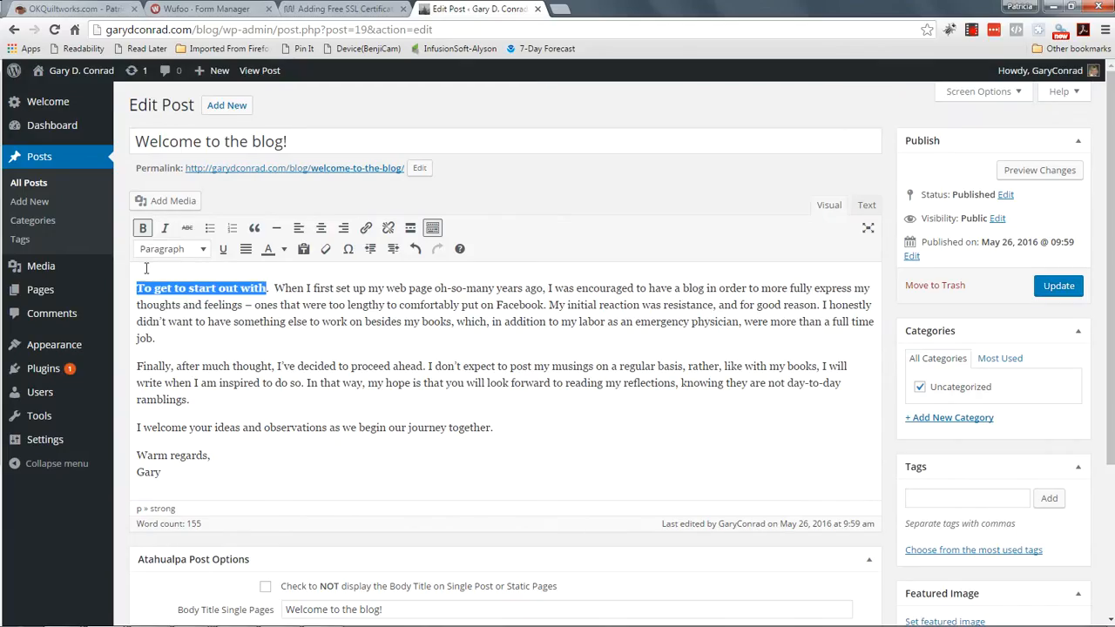
pyautogui.click(143, 228)
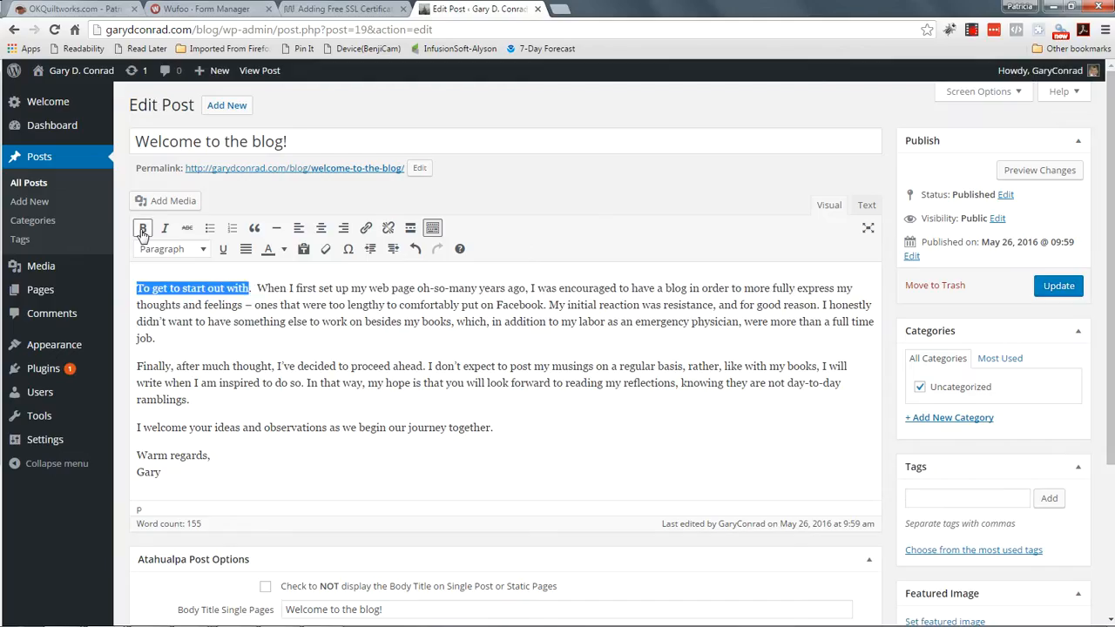
pyautogui.click(221, 319)
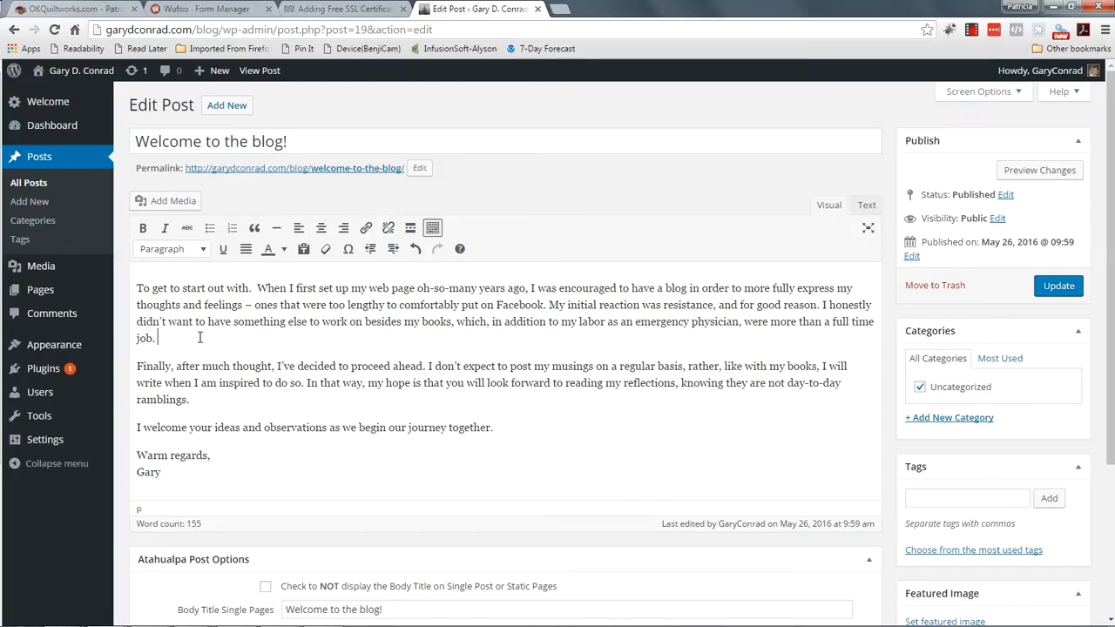
# Step: Type 'Click here to read more...' after 'job.' and select the phrase
pyautogui.write('Click here to read more...')
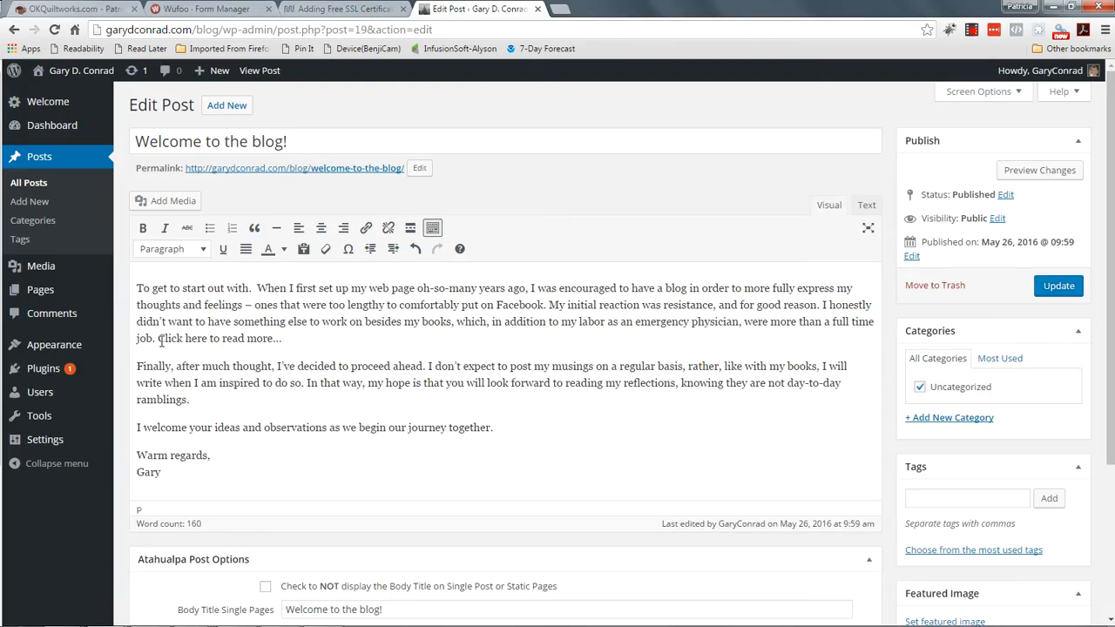
pyautogui.moveTo(157, 339); pyautogui.dragTo(282, 341)
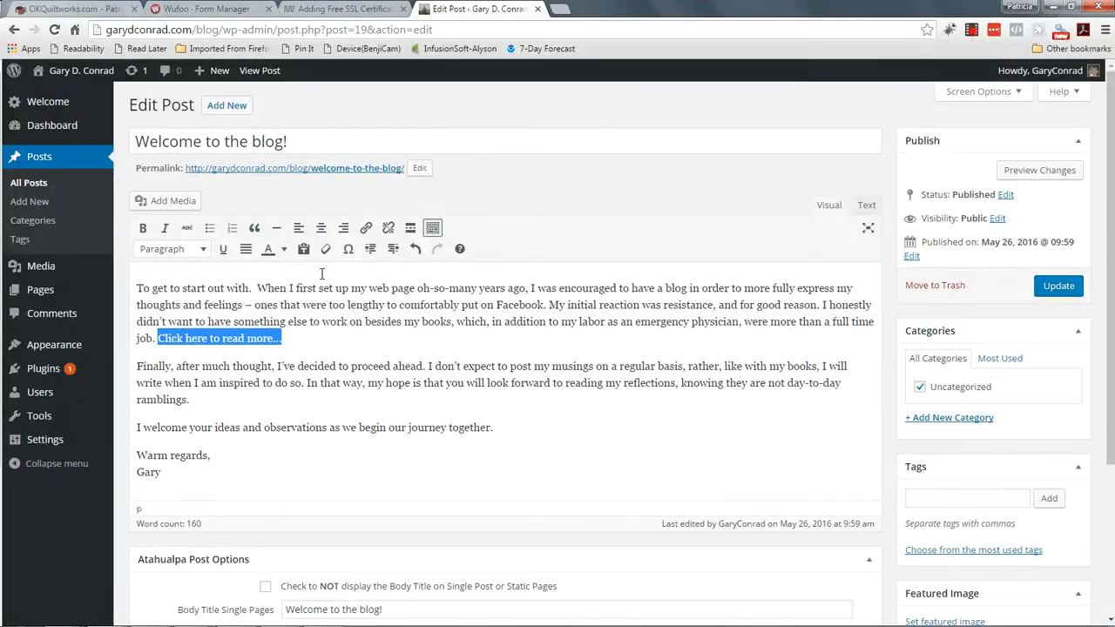
pyautogui.click(365, 229)
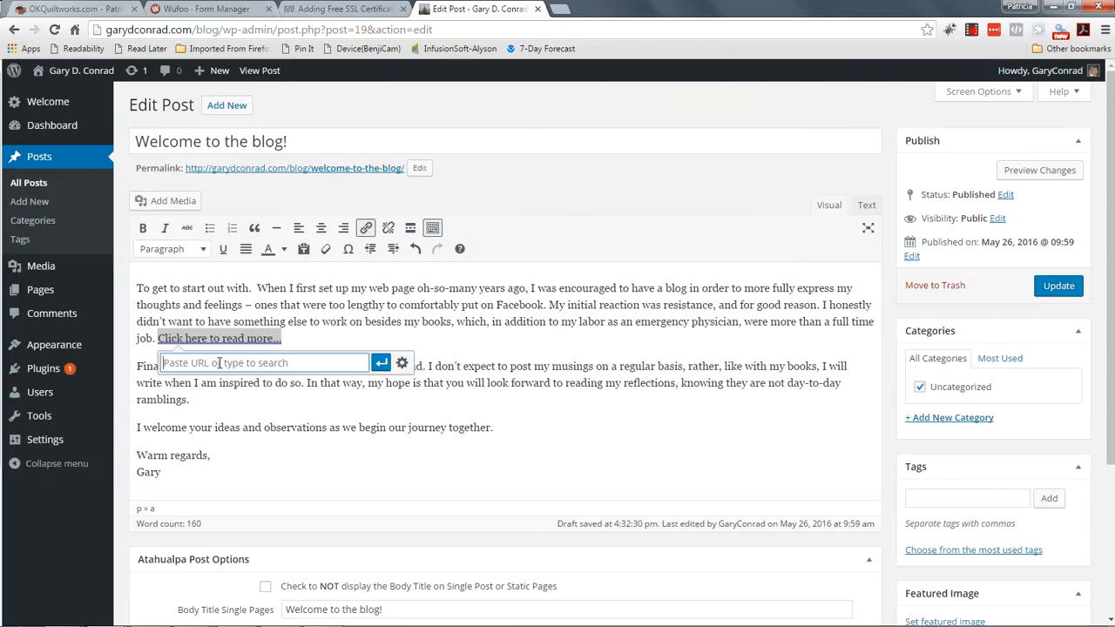
pyautogui.write('http://gary')
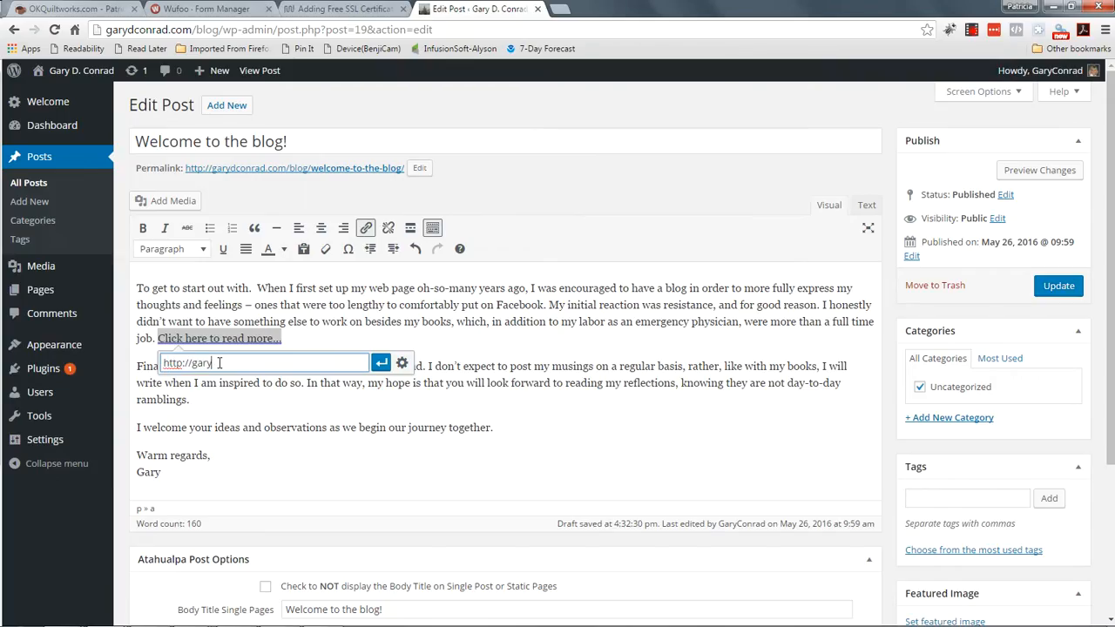
pyautogui.write('dconrad.com/')
pyautogui.click(381, 366)
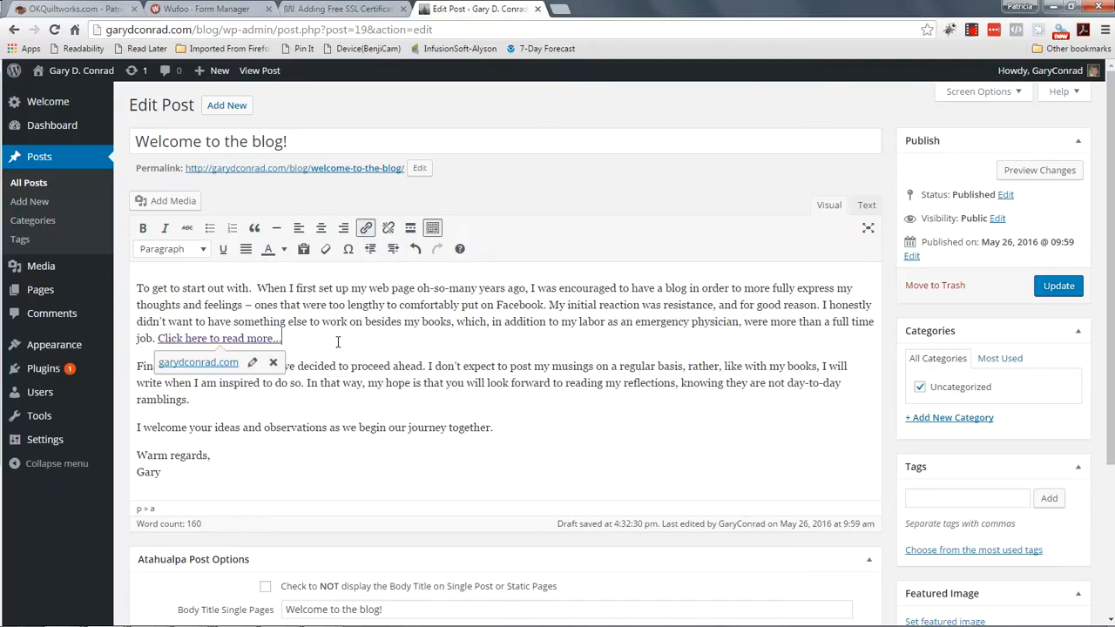
pyautogui.click(339, 366)
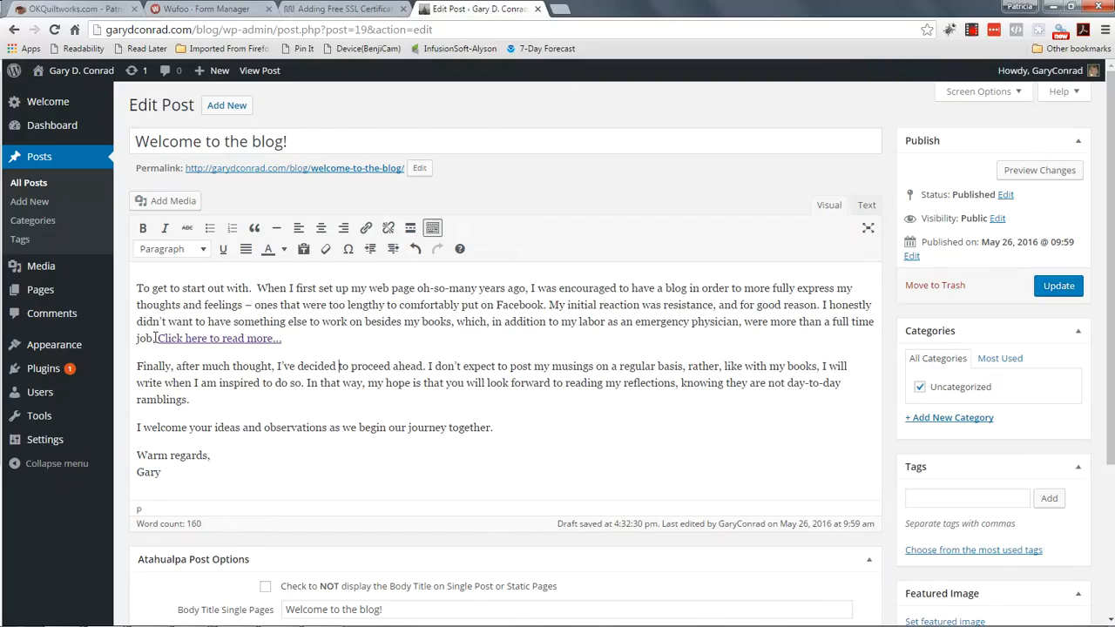
pyautogui.moveTo(157, 340); pyautogui.dragTo(291, 339)
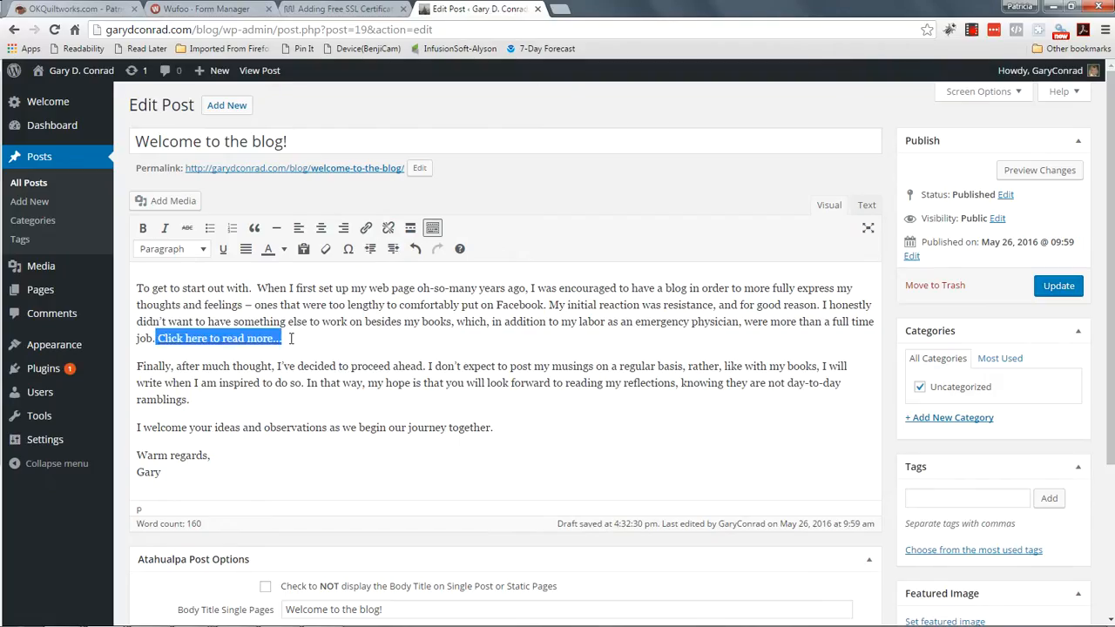
pyautogui.click(388, 228)
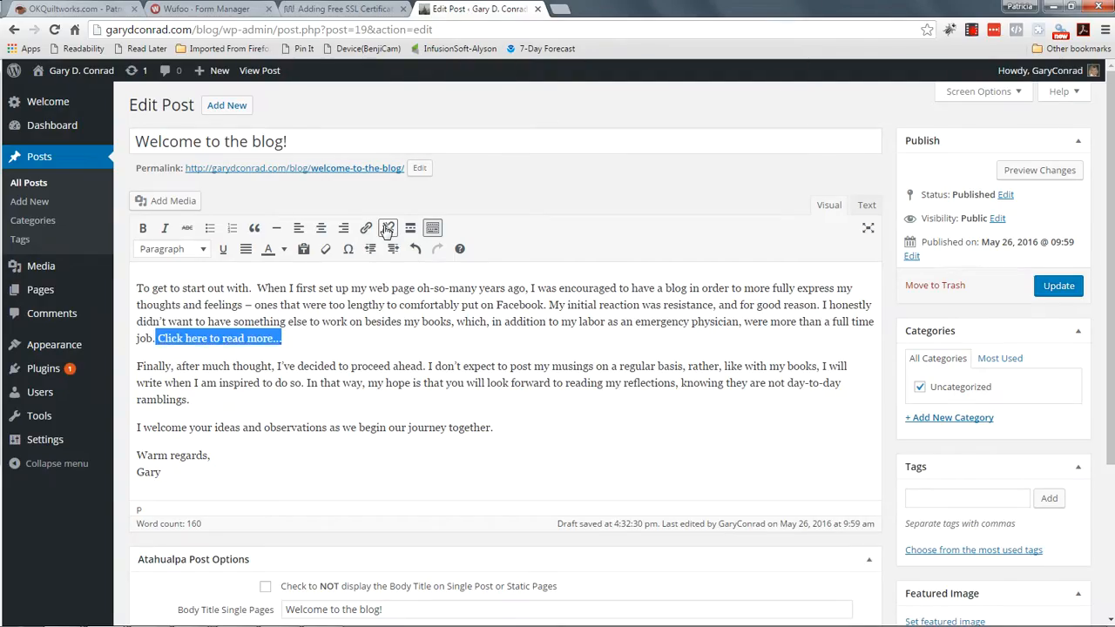
pyautogui.click(249, 341)
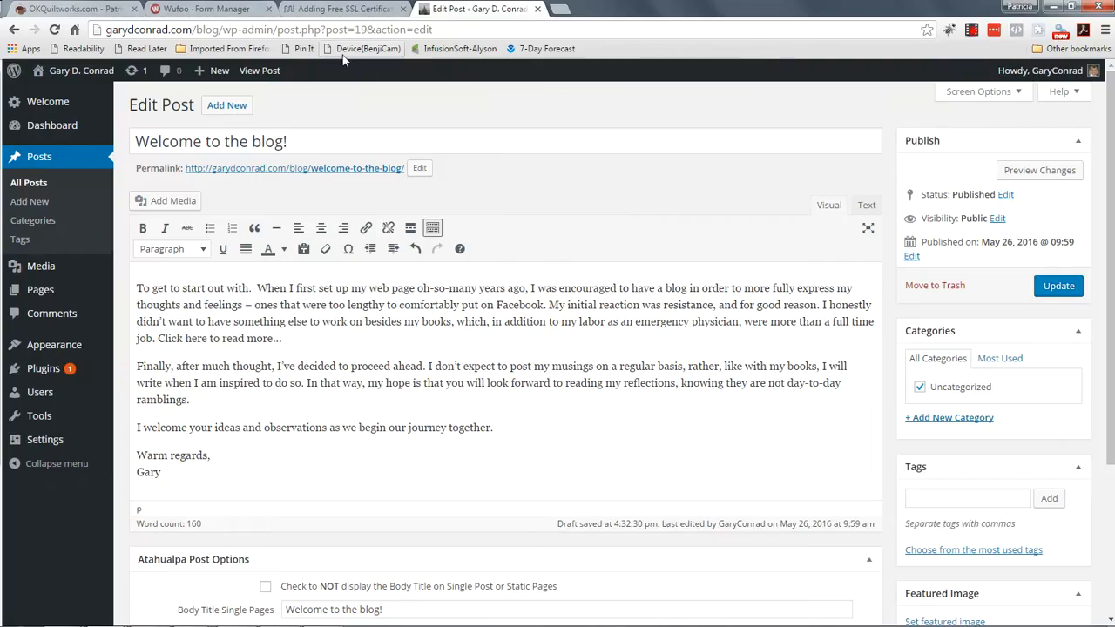
# Step: Copy the wpmudev Plugins page address, up to plugins/, then return to the post editor
pyautogui.click(314, 10)
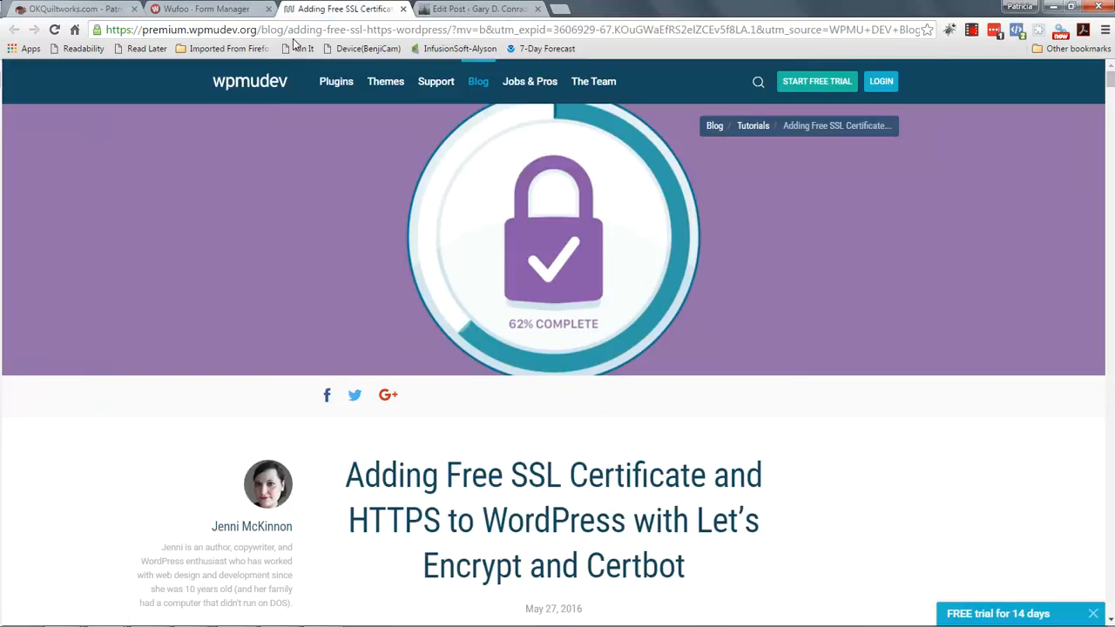
pyautogui.click(338, 82)
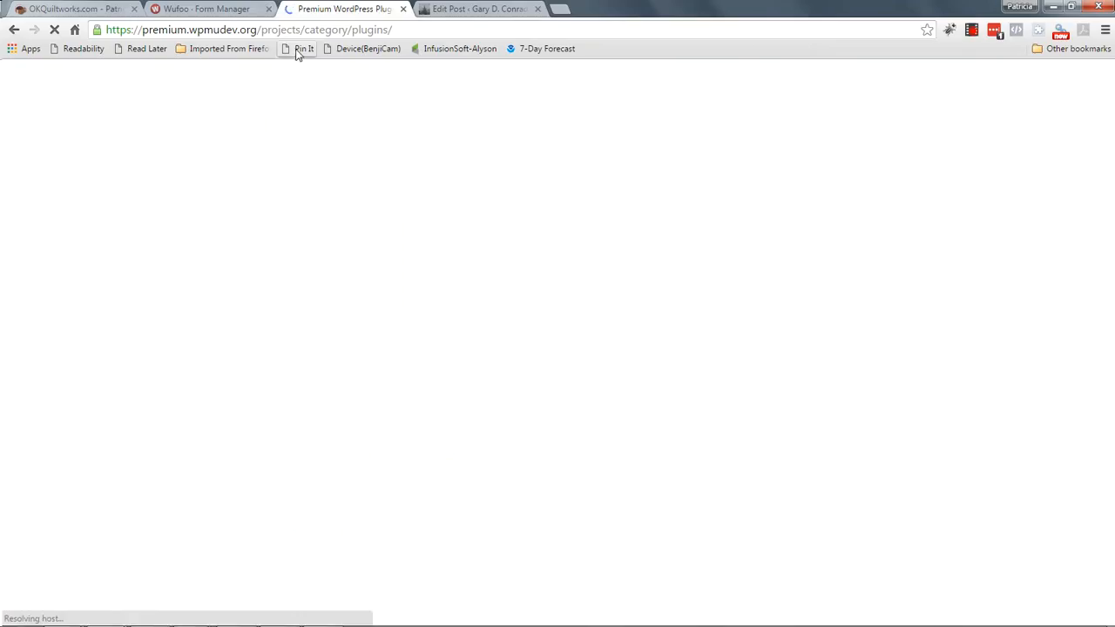
pyautogui.click(408, 30)
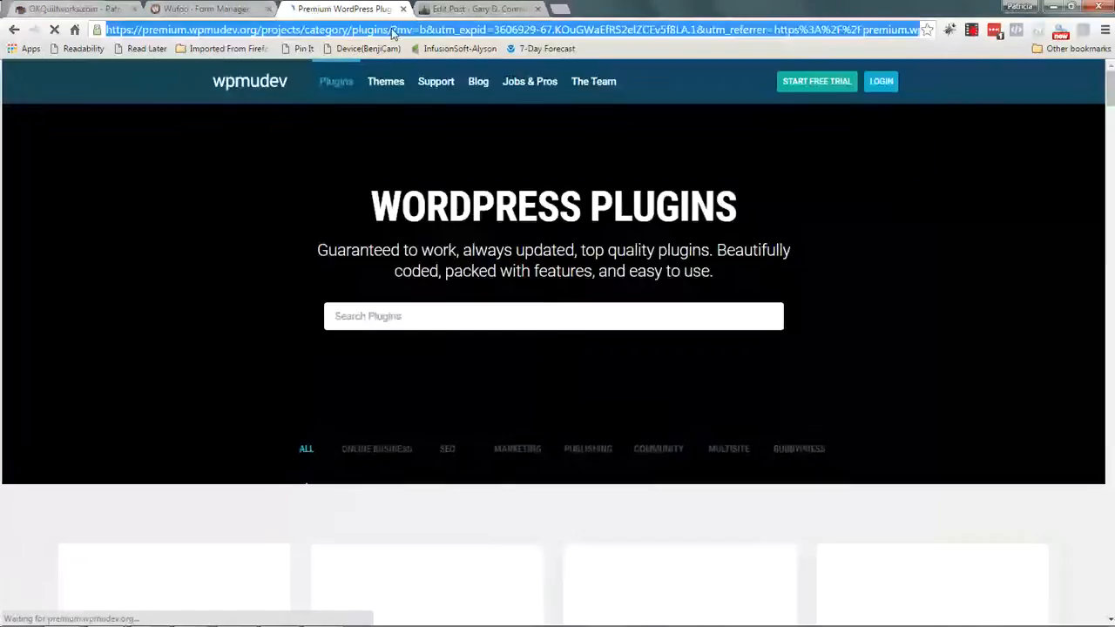
pyautogui.moveTo(394, 30); pyautogui.dragTo(101, 31)
pyautogui.hotkey('ctrl', 'c')
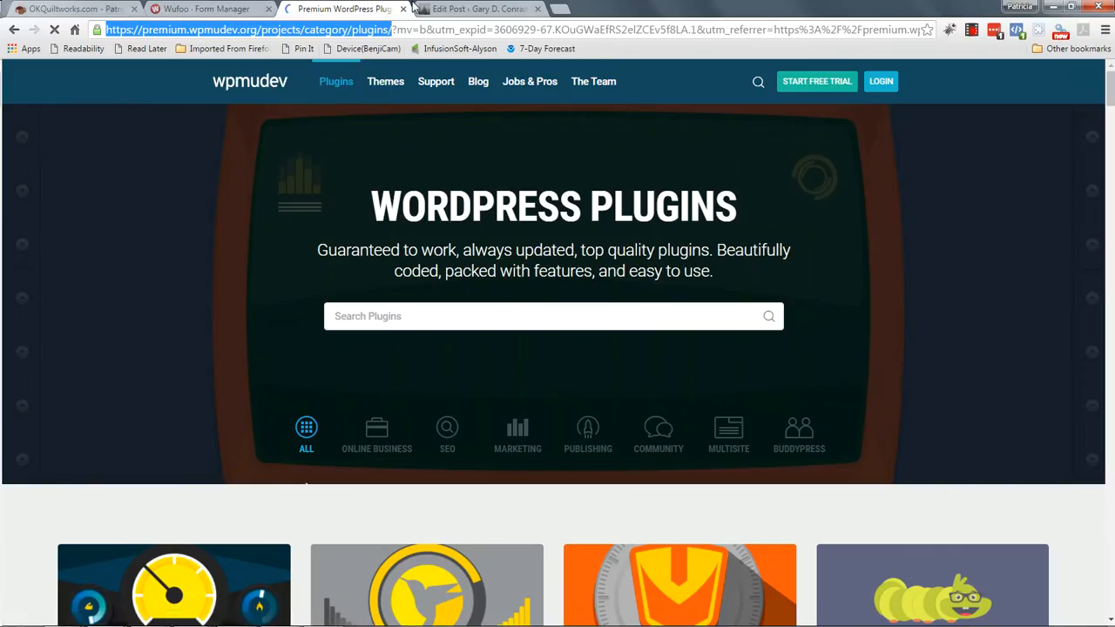
pyautogui.click(448, 8)
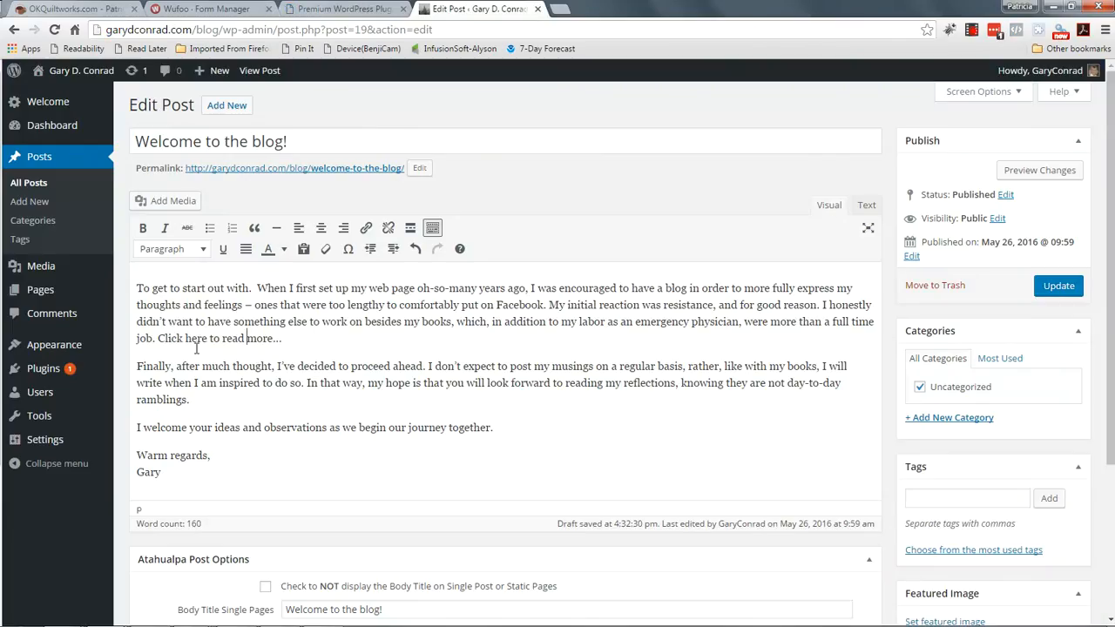
# Step: Link the phrase 'Click here to read more...' to the copied wpmudev plugins page URL
pyautogui.moveTo(158, 339); pyautogui.dragTo(289, 342)
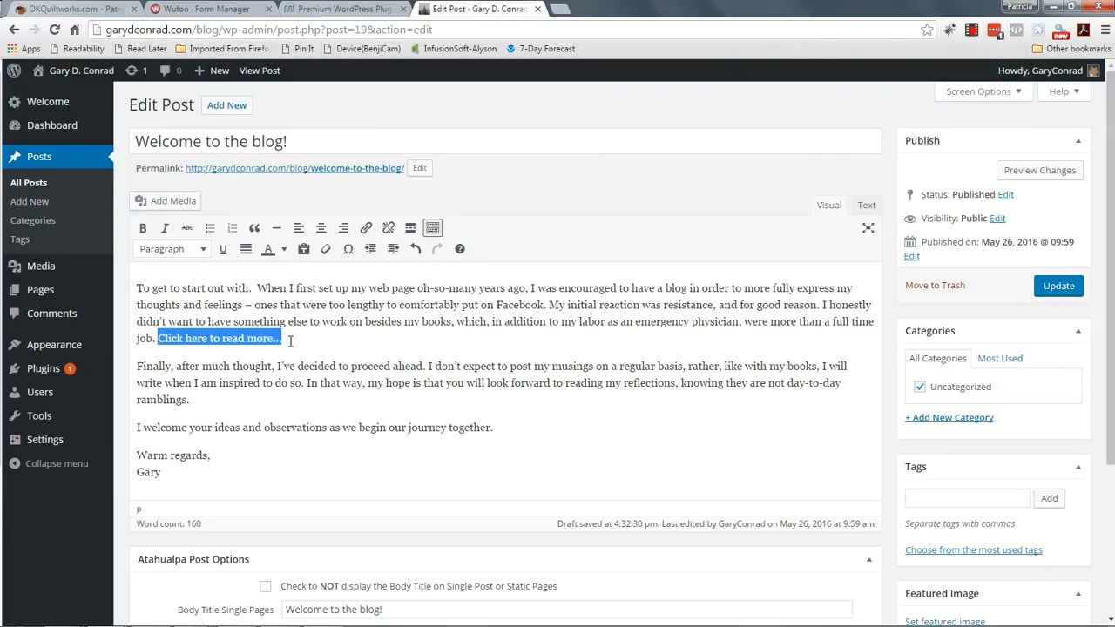
pyautogui.click(364, 230)
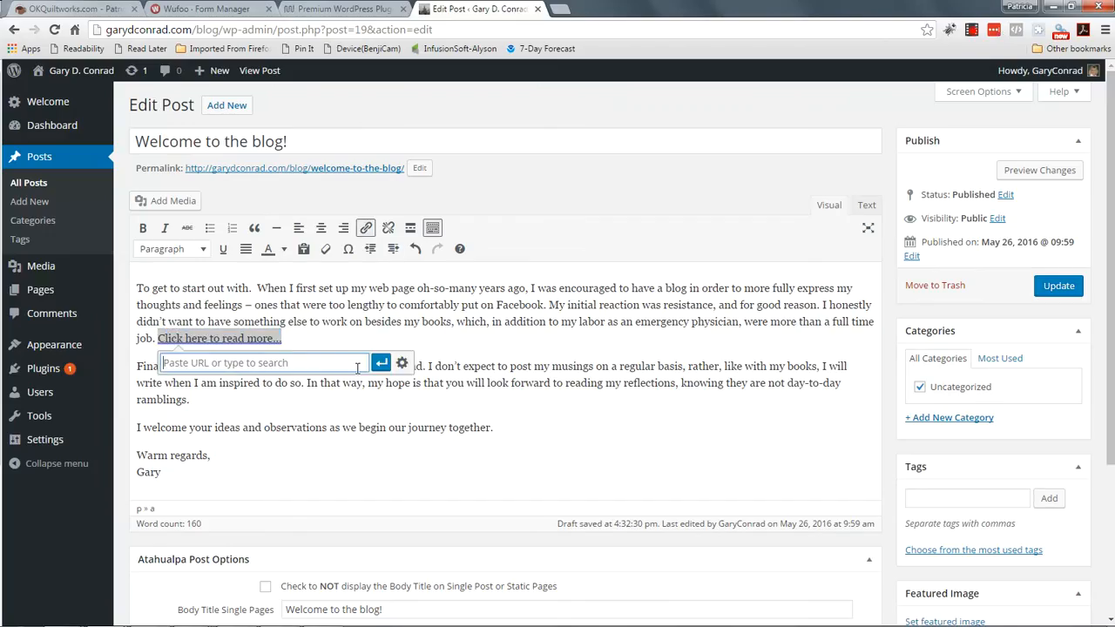
pyautogui.click(194, 364)
pyautogui.hotkey('ctrl', 'v')
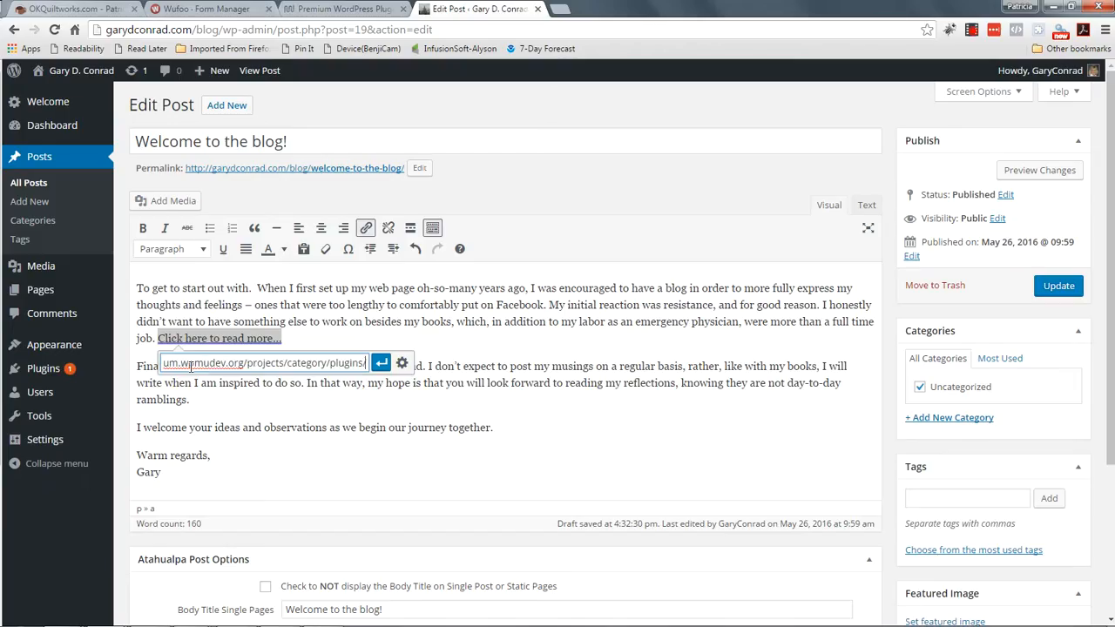
pyautogui.click(381, 363)
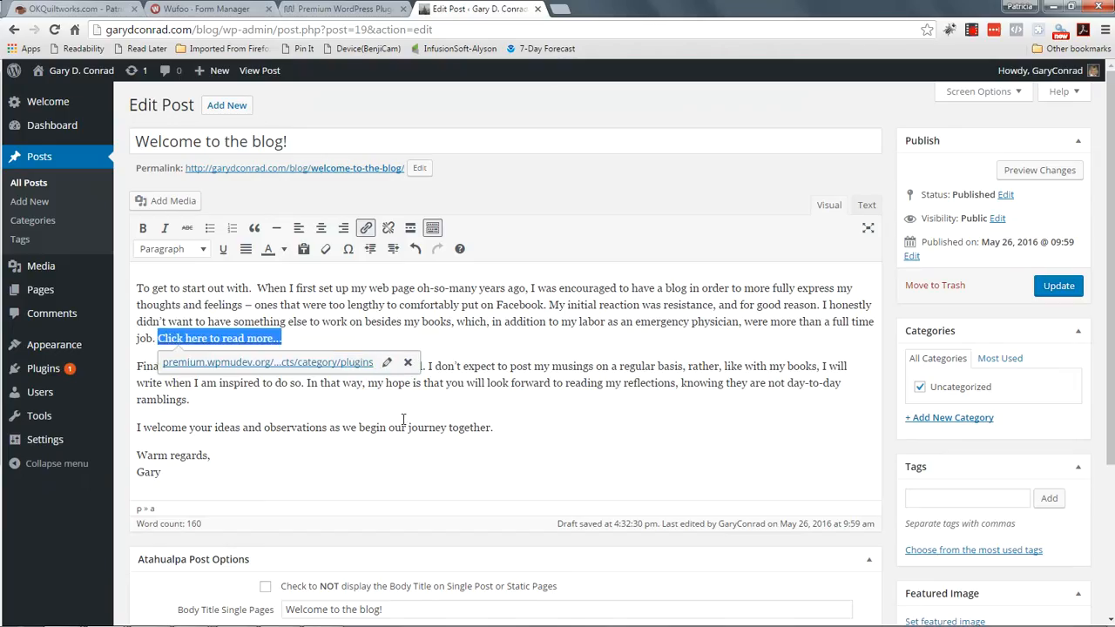
pyautogui.click(561, 381)
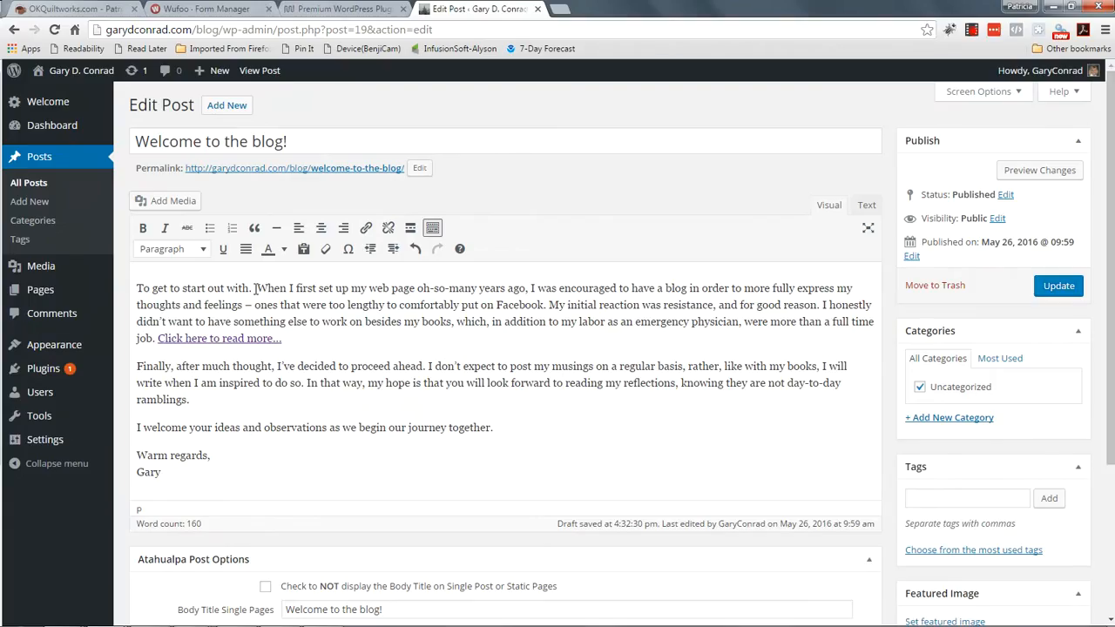
# Step: Delete 'To get to start out with.' and the read-more link, update the post, and start a new one
pyautogui.moveTo(255, 288); pyautogui.dragTo(133, 288)
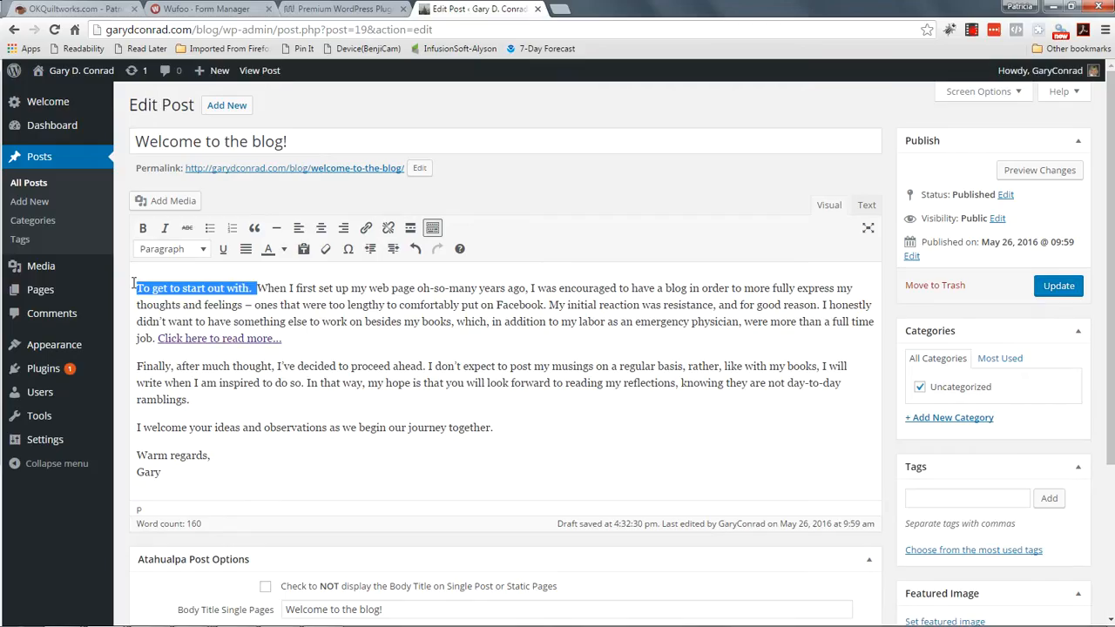
pyautogui.press('BackSpace')
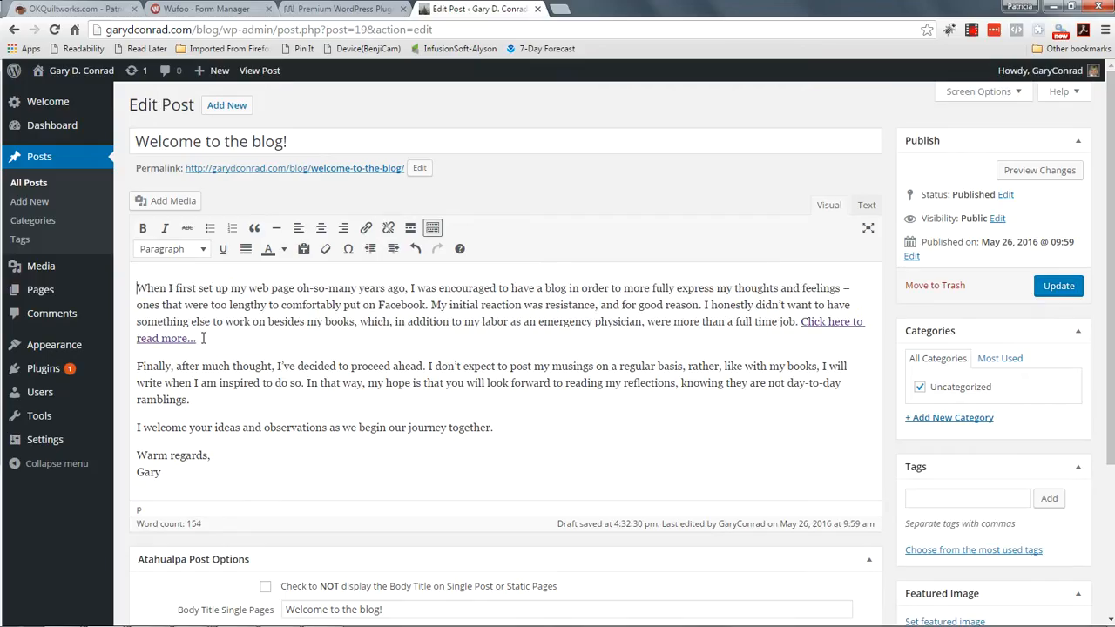
pyautogui.doubleClick(799, 322)
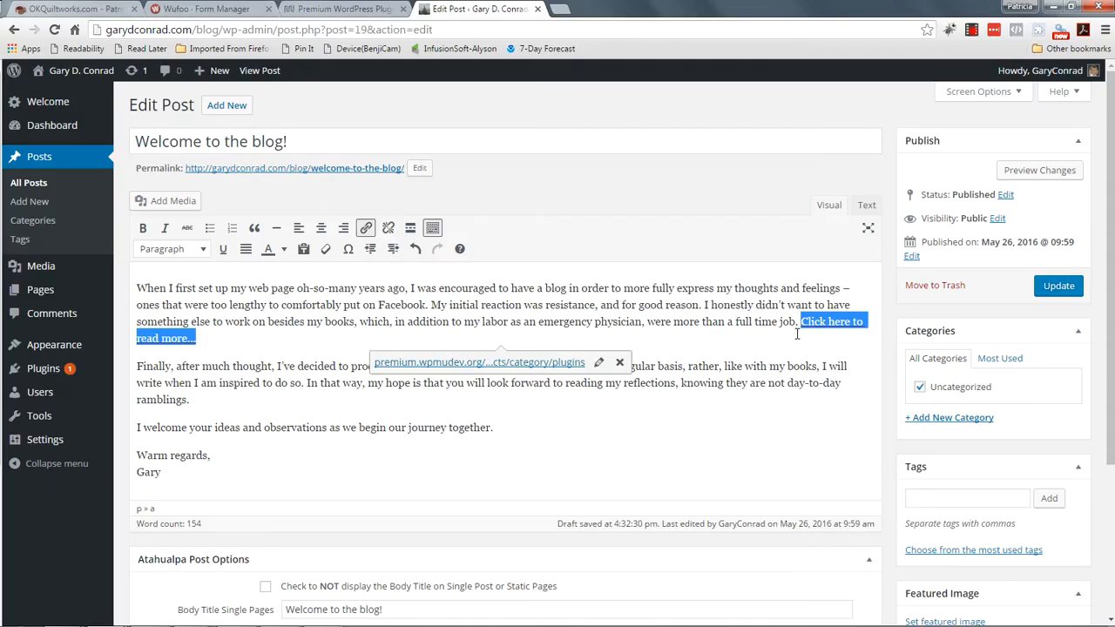
pyautogui.press('BackSpace')
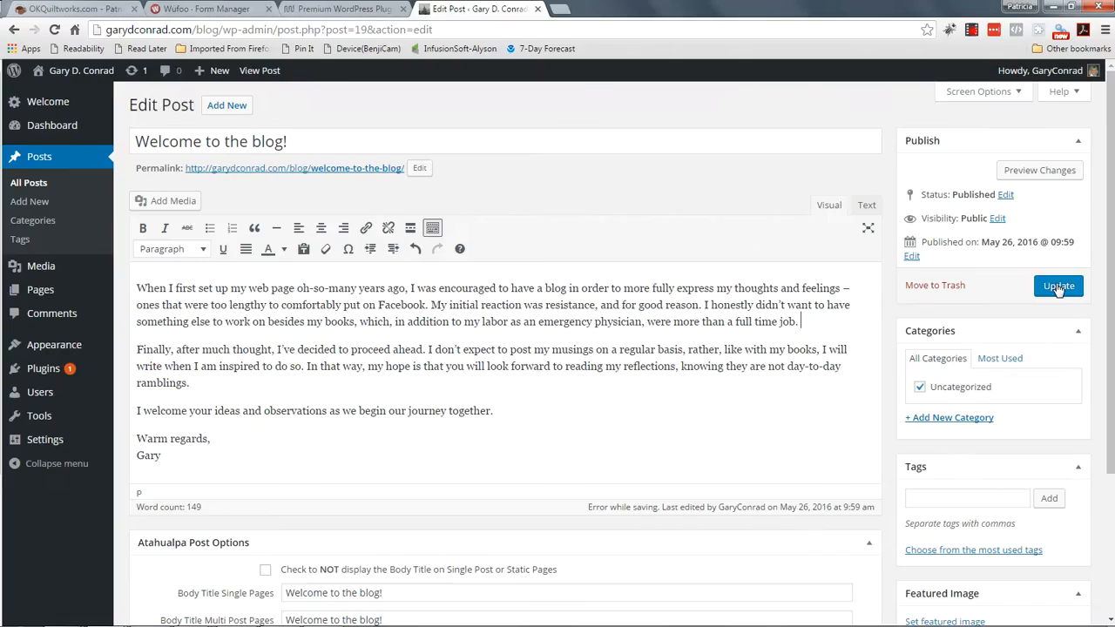
pyautogui.click(1058, 289)
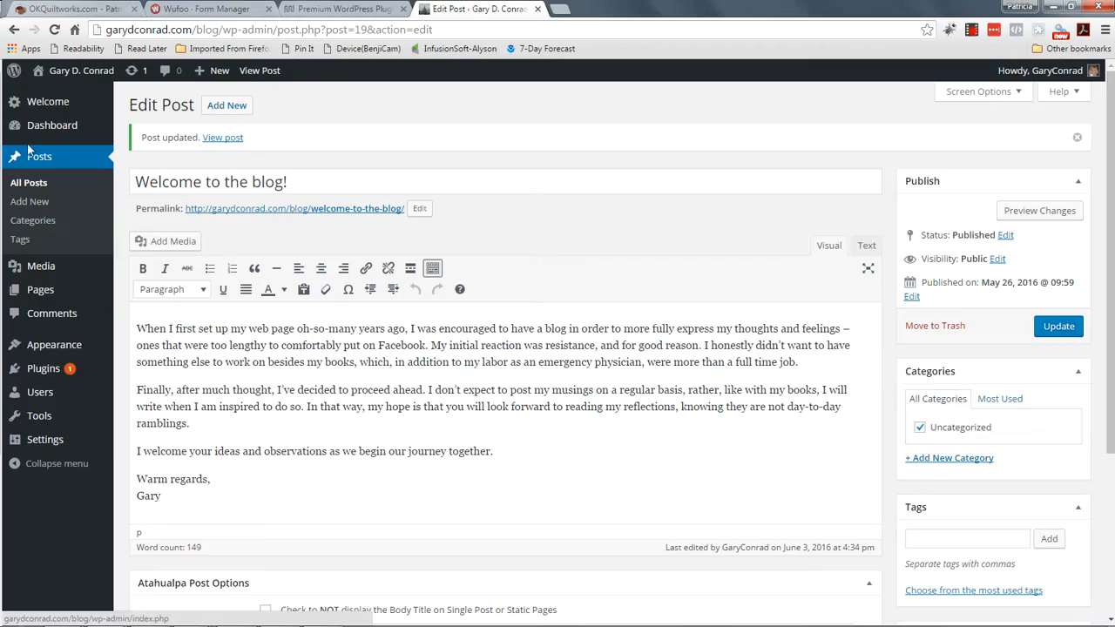
pyautogui.click(26, 203)
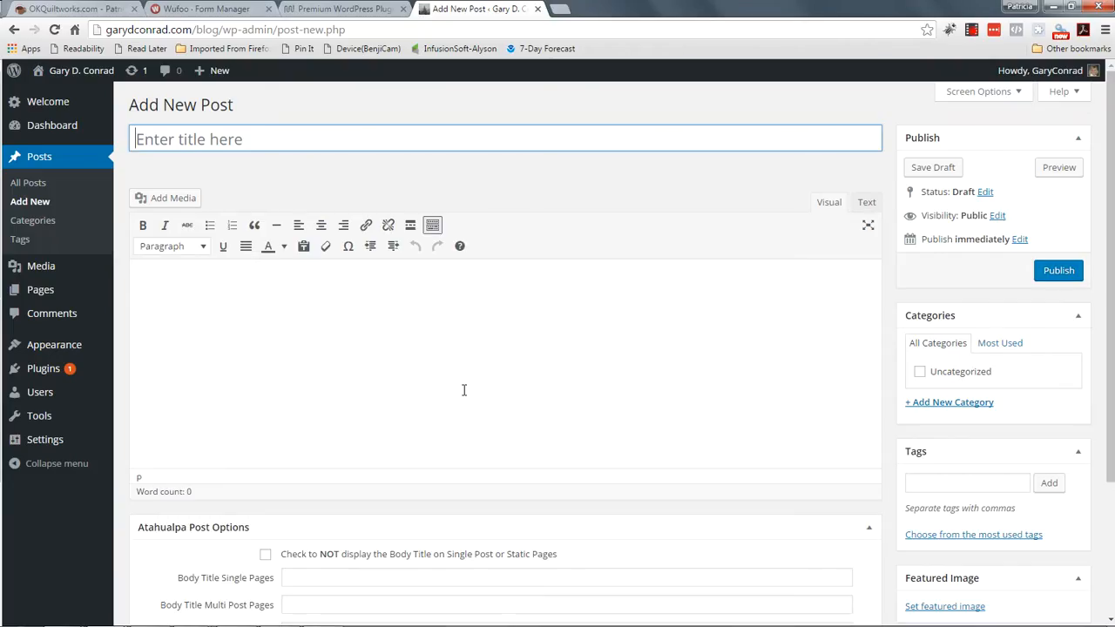
# Step: Title the new post 'About this book' and move into its body
pyautogui.write('About')
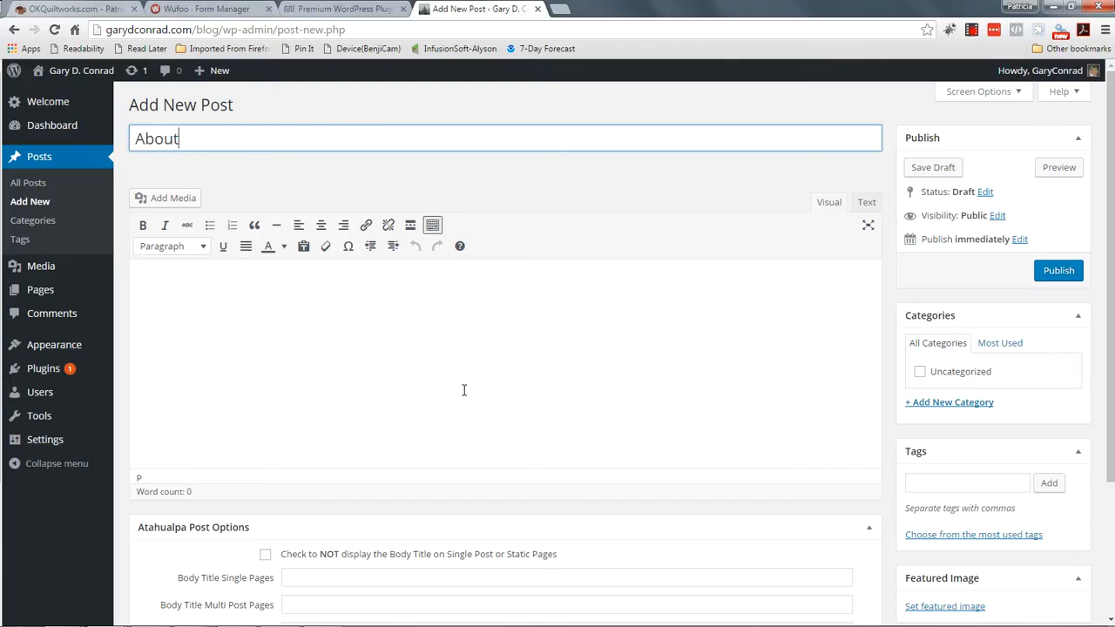
pyautogui.write(' this book')
pyautogui.click(176, 289)
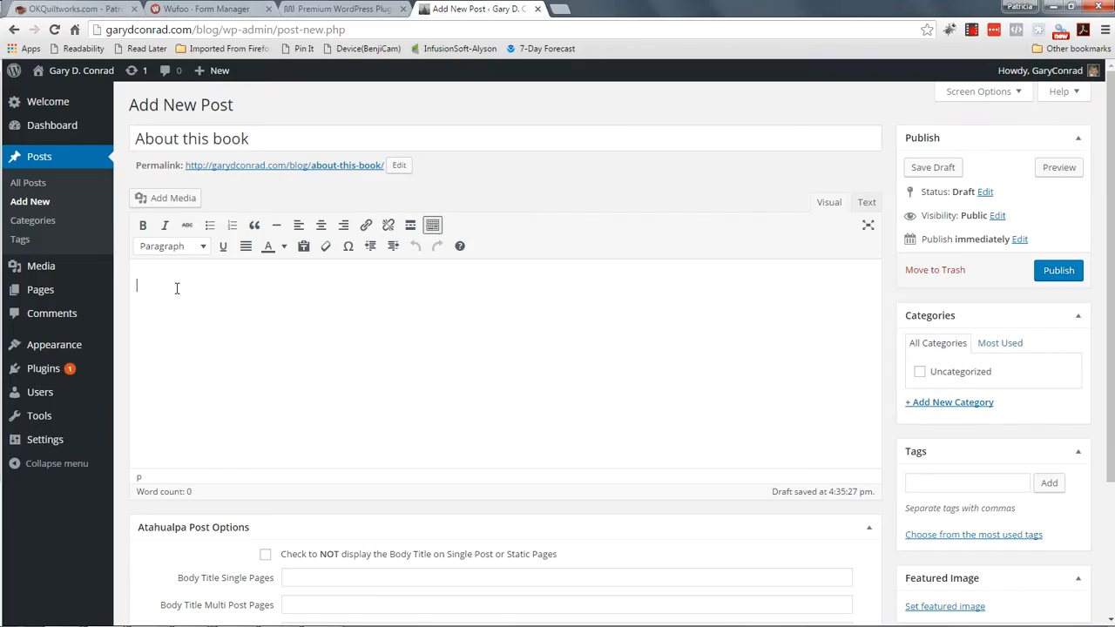
# Step: Write 'This is where I place my text. Keep typing...' followed by lines 'Double' and 'Single space'
pyautogui.write('This is where I place my text. Keep typo')
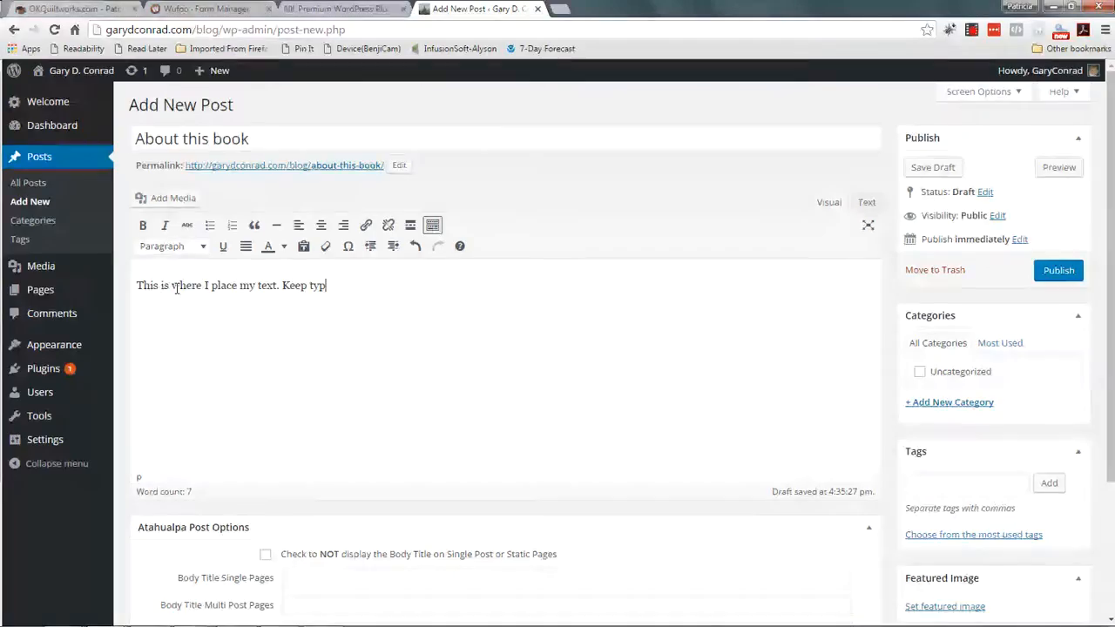
pyautogui.press('BackSpace')
pyautogui.write('ing...')
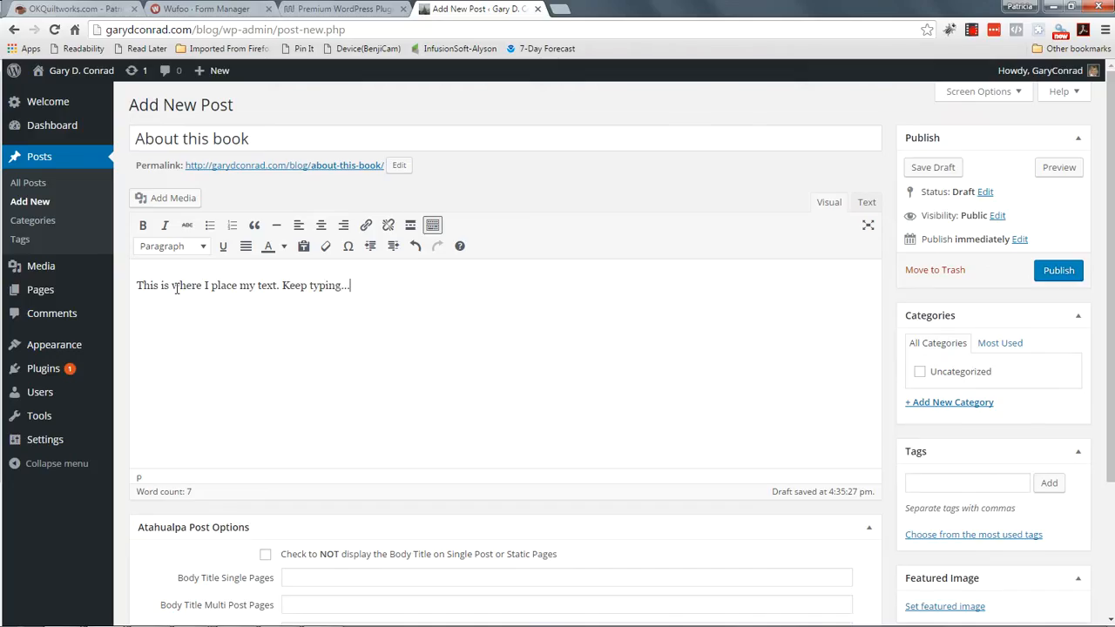
pyautogui.press('Return')
pyautogui.write('Double')
pyautogui.write('Single space')
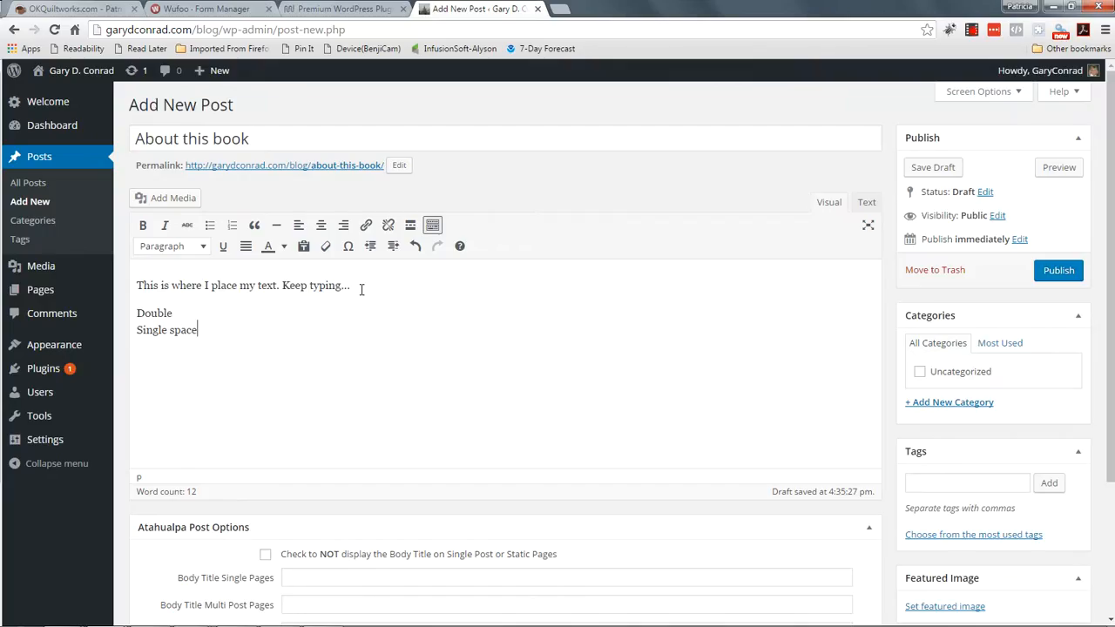
pyautogui.click(415, 248)
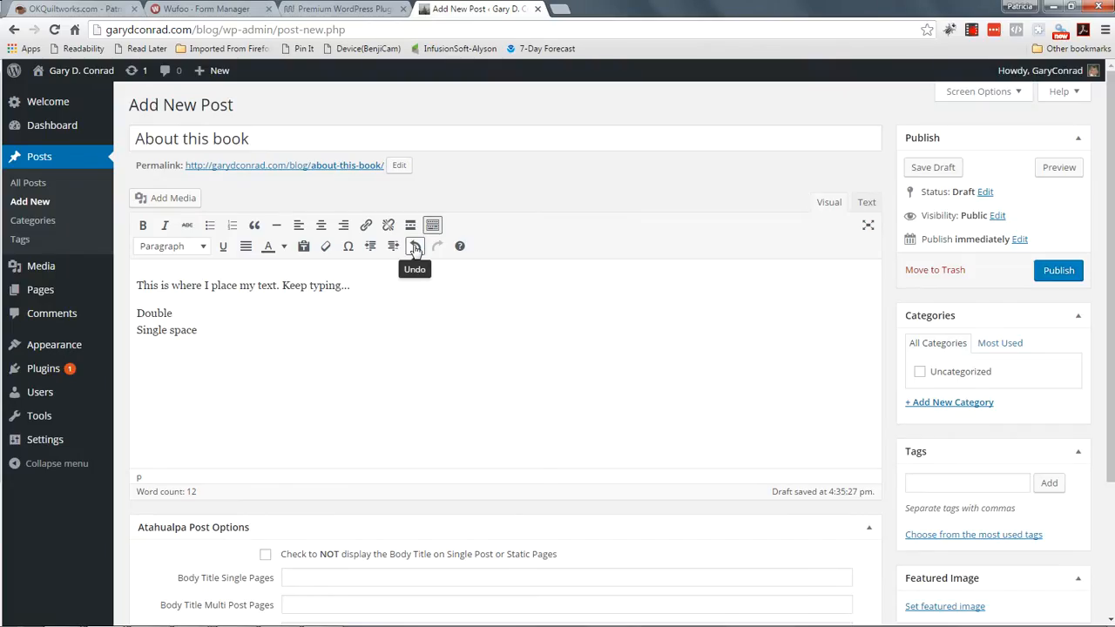
pyautogui.scroll(-1, 633, 348)
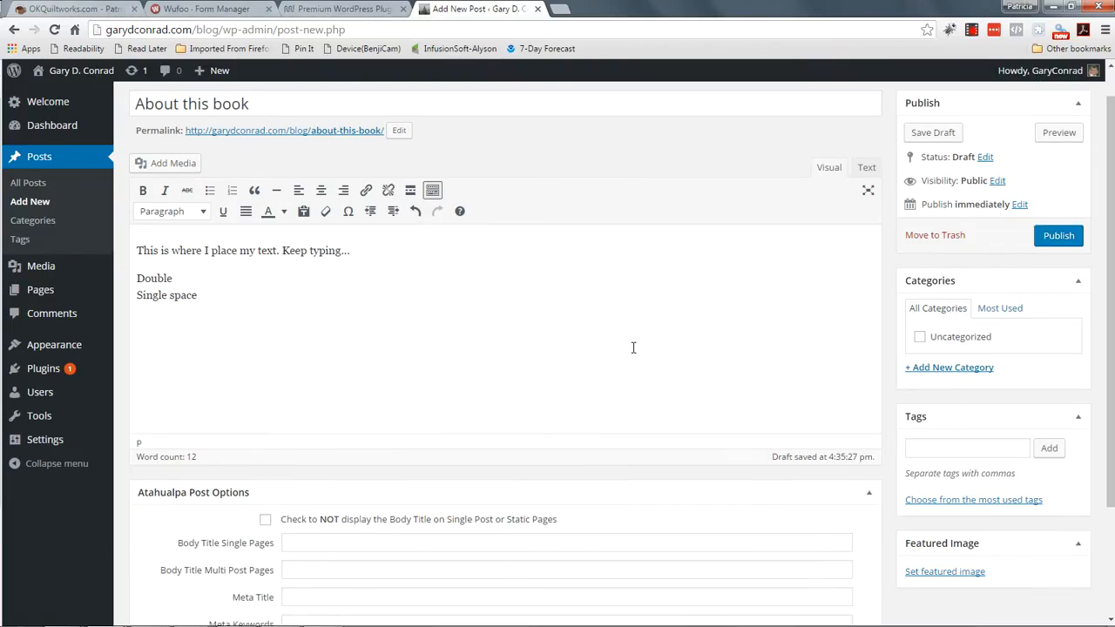
pyautogui.scroll(-3, 634, 348)
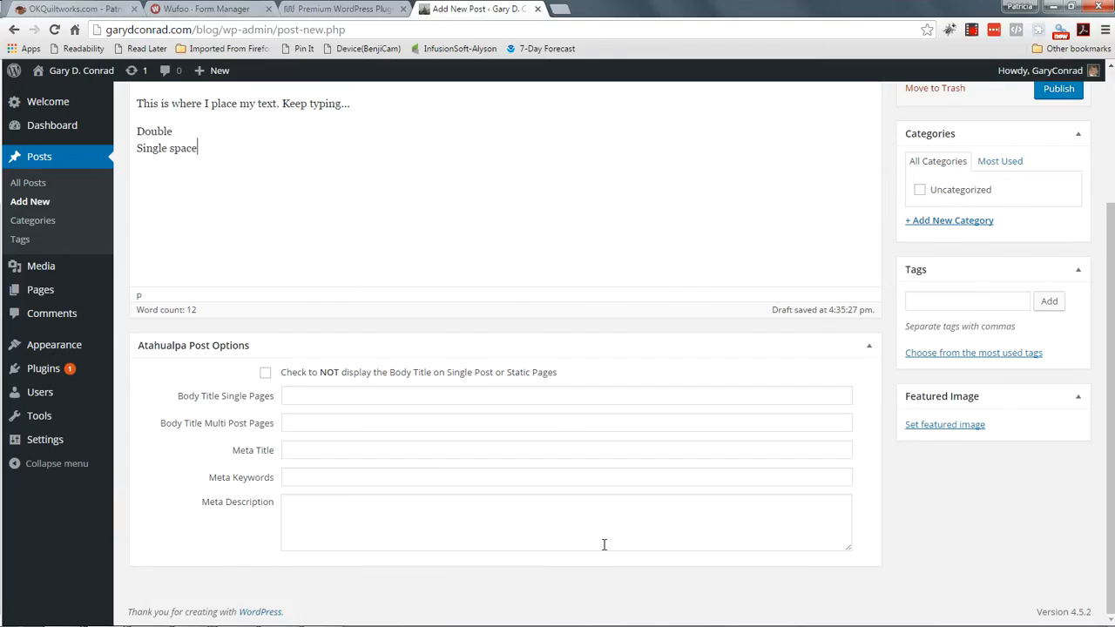
pyautogui.scroll(3, 604, 545)
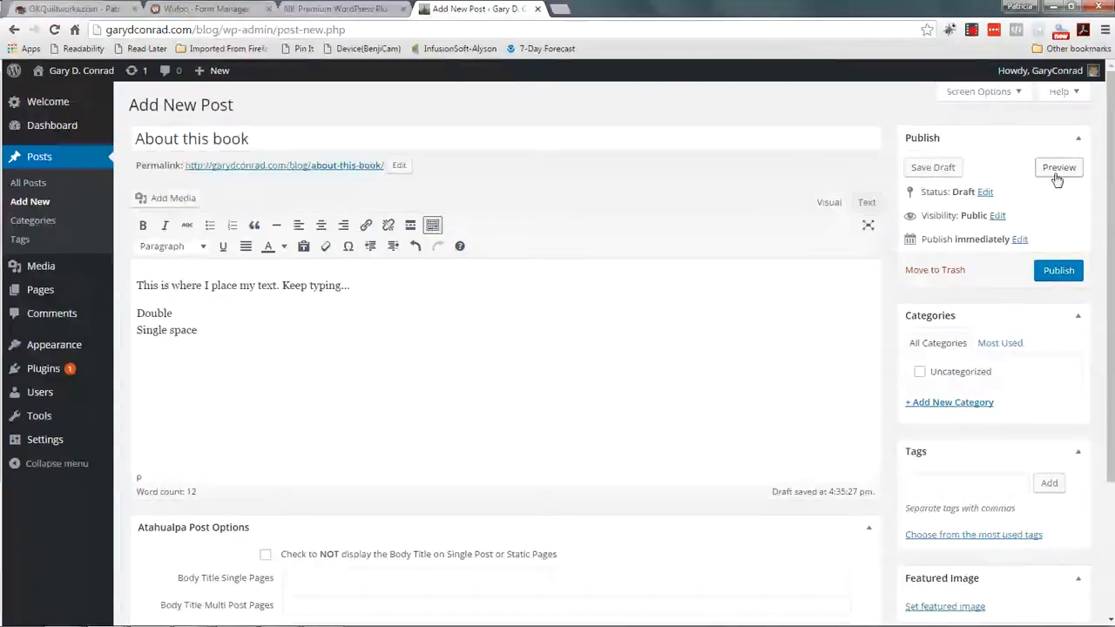
pyautogui.click(1017, 243)
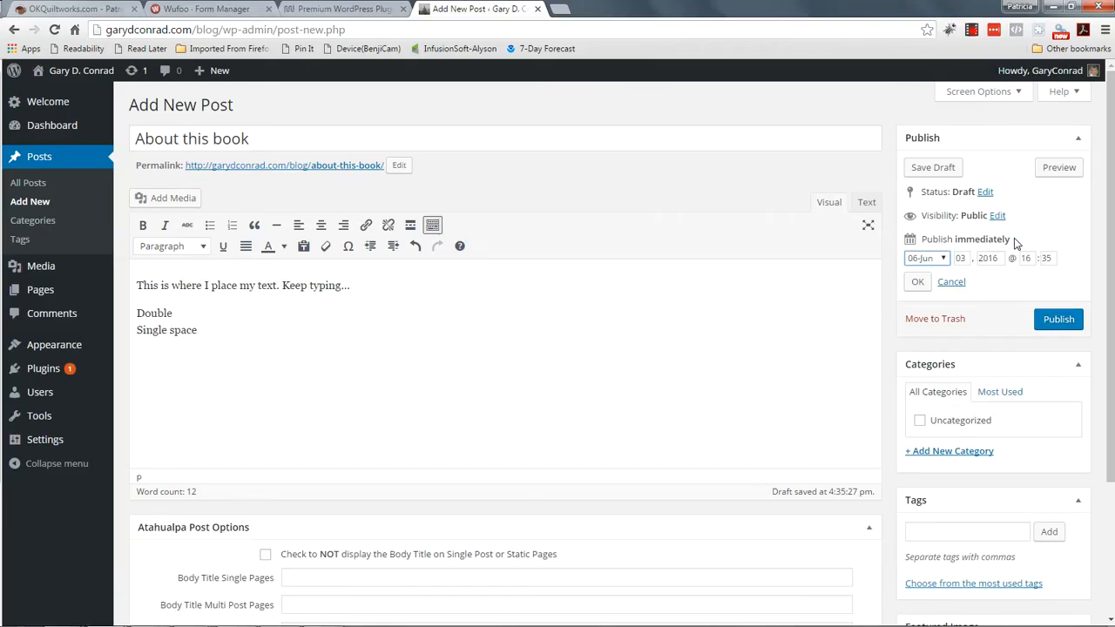
pyautogui.click(947, 282)
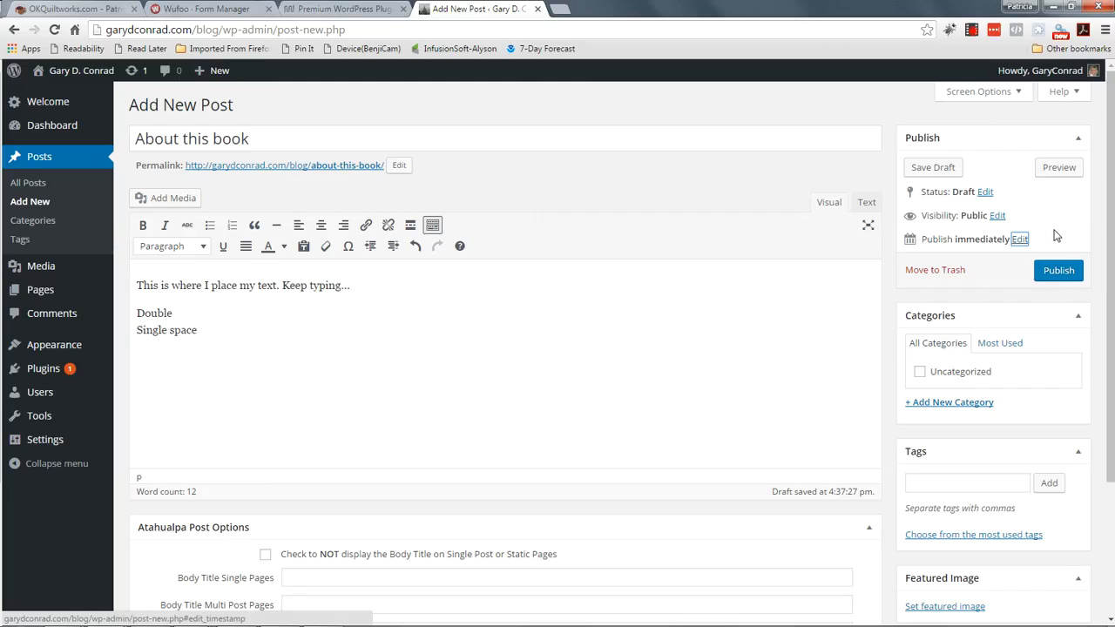
pyautogui.click(996, 216)
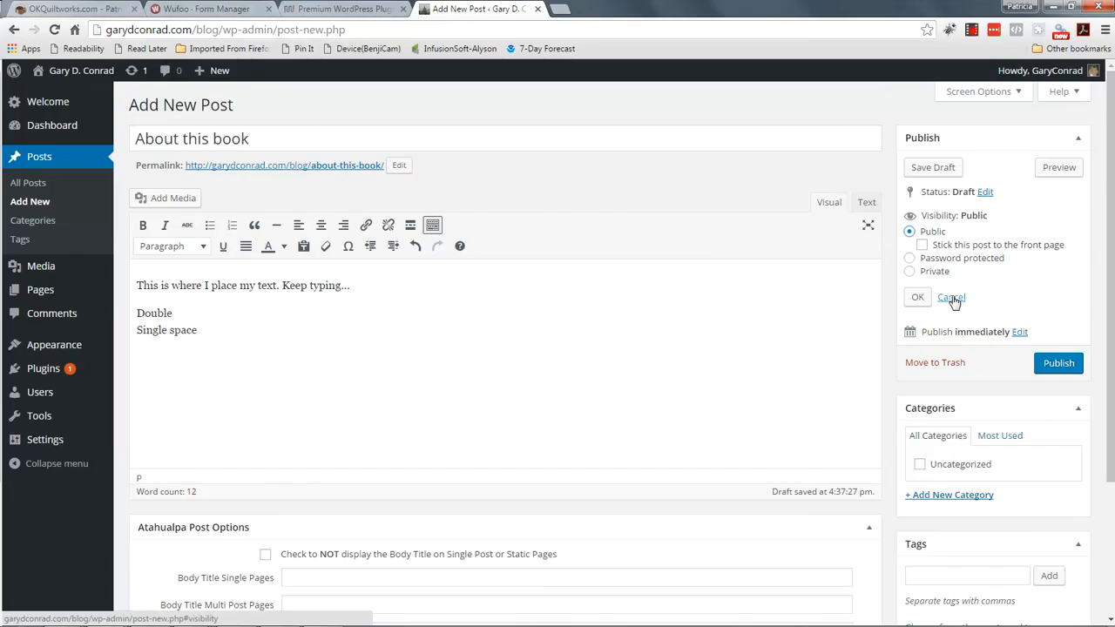
pyautogui.click(952, 298)
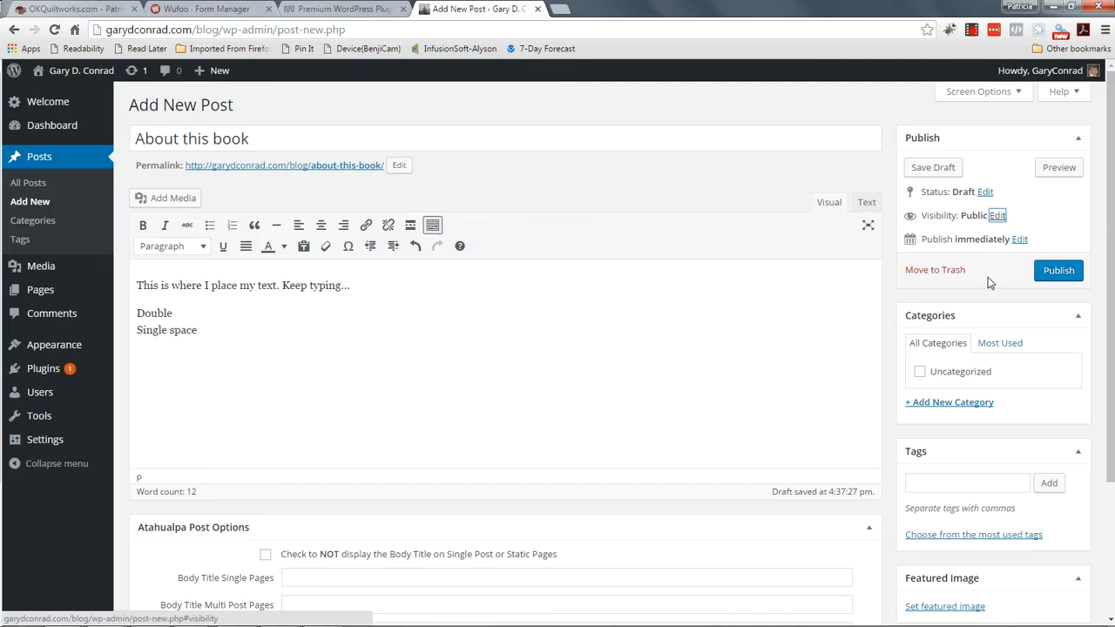
# Step: Publish 'About this book' and go to the All Posts list
pyautogui.click(1057, 273)
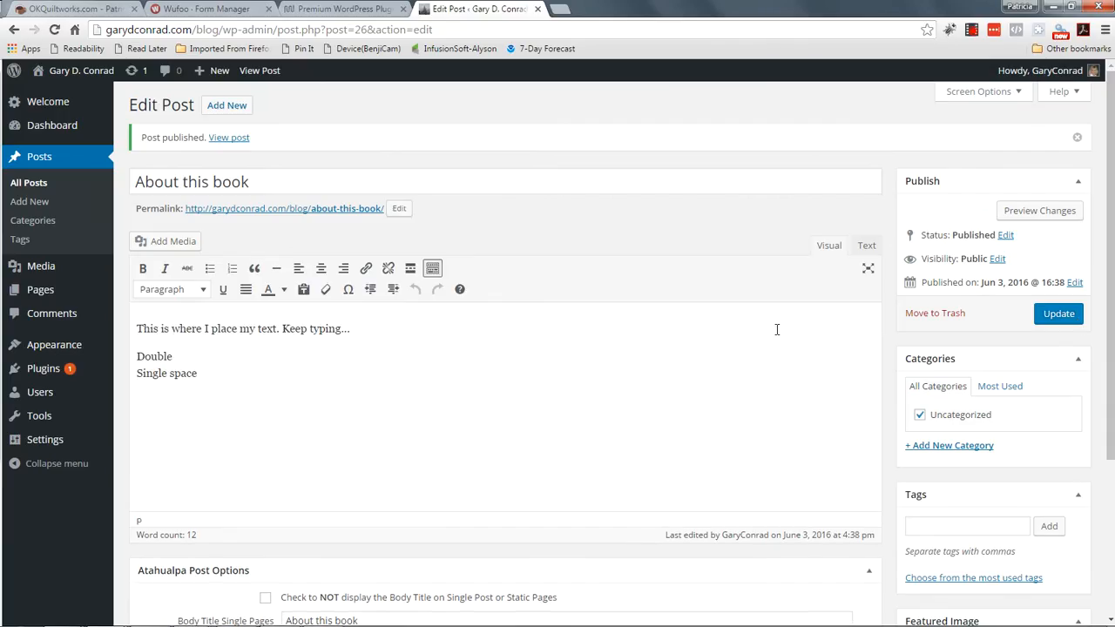
pyautogui.scroll(-3, 777, 330)
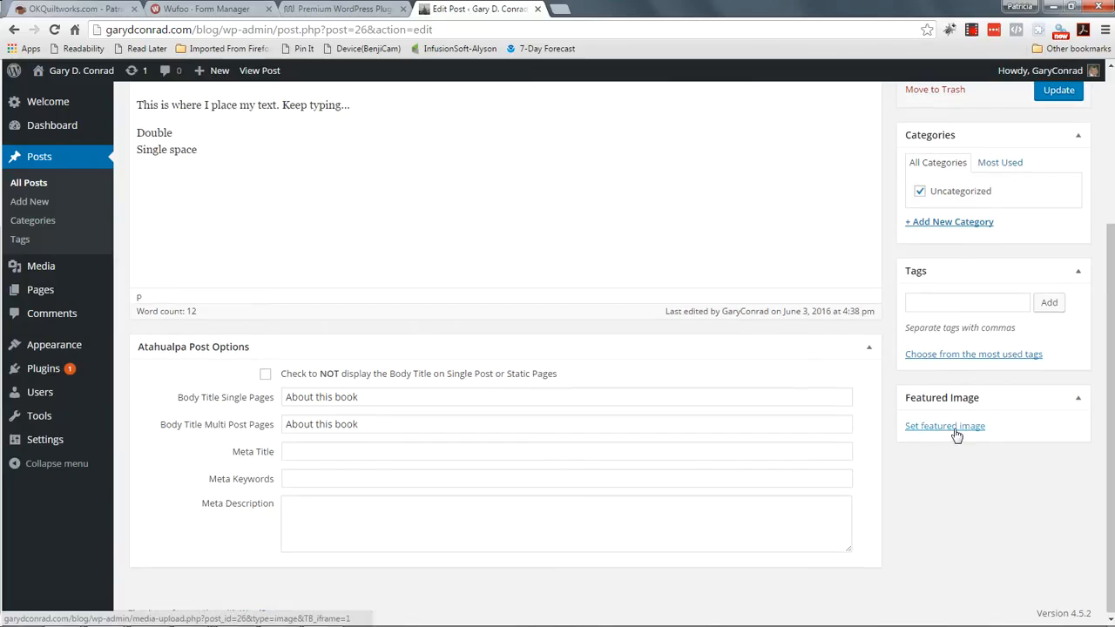
pyautogui.scroll(3, 871, 383)
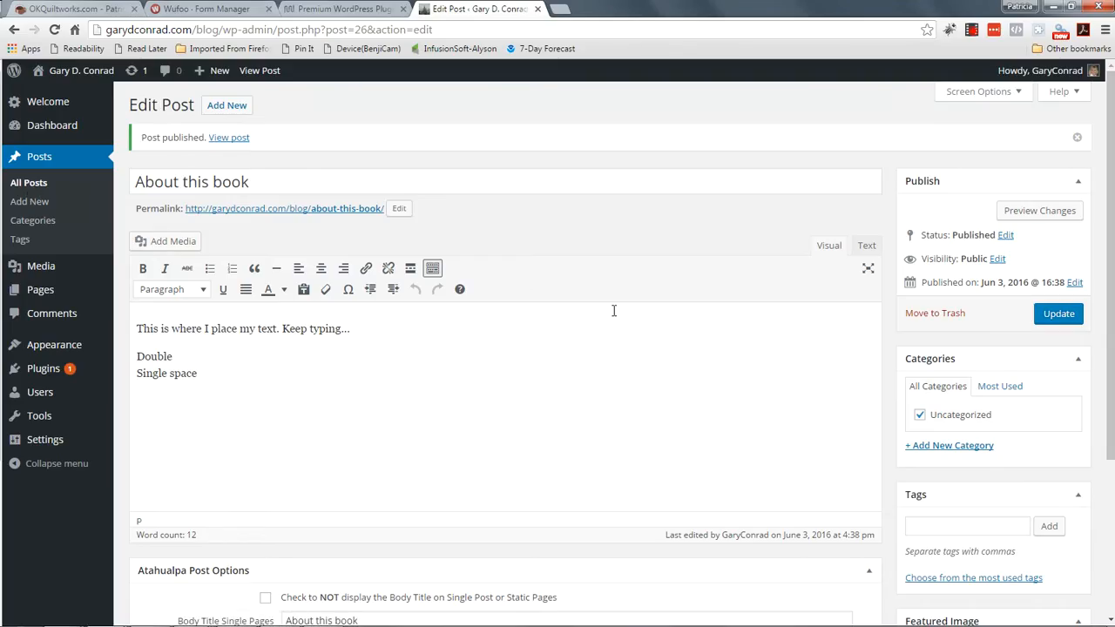
pyautogui.click(35, 184)
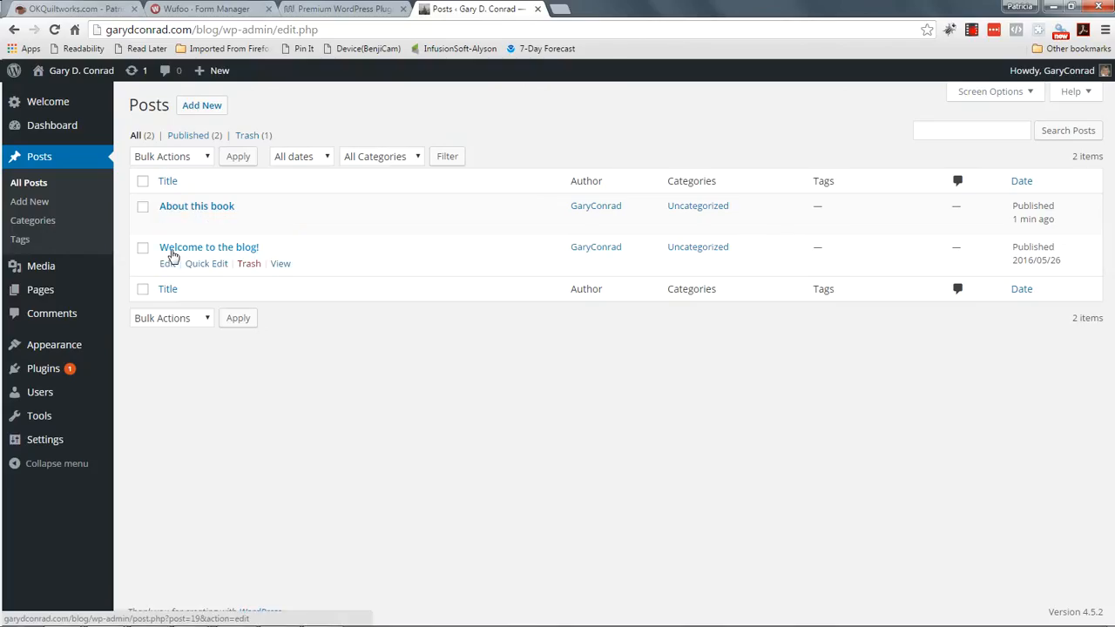
# Step: View the published 'About this book' post live, then go to the blog's main page
pyautogui.click(194, 207)
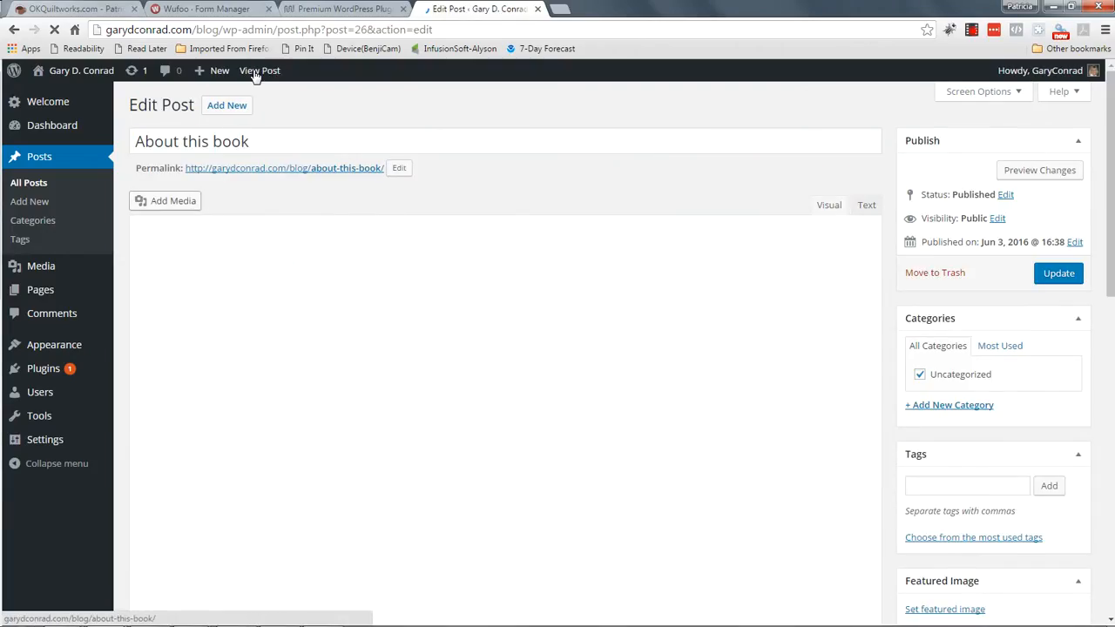
pyautogui.click(257, 71)
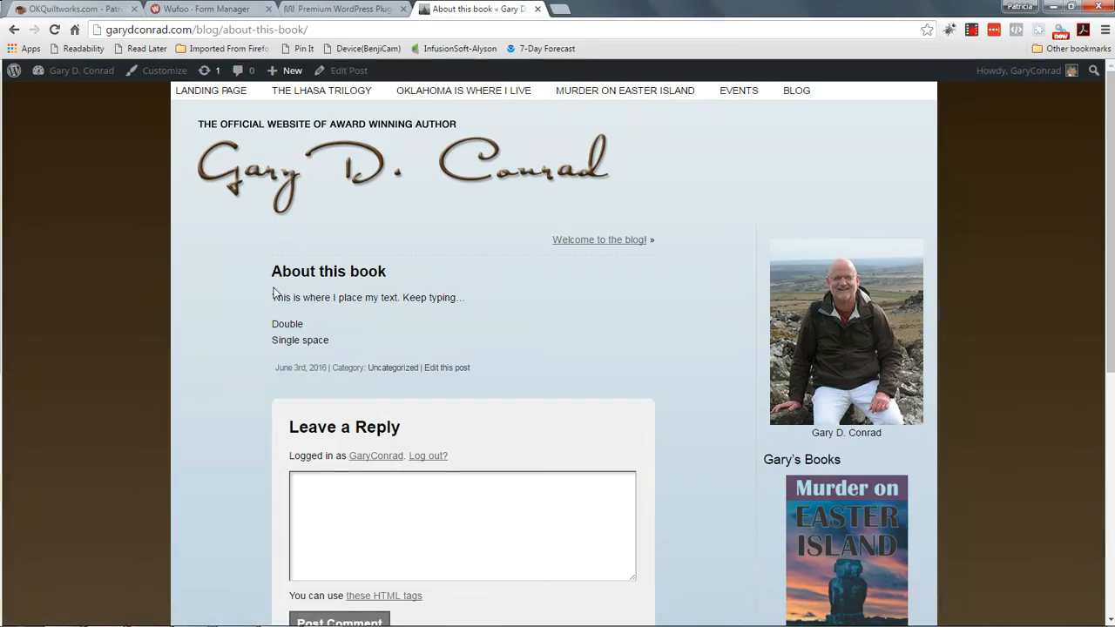
pyautogui.click(798, 92)
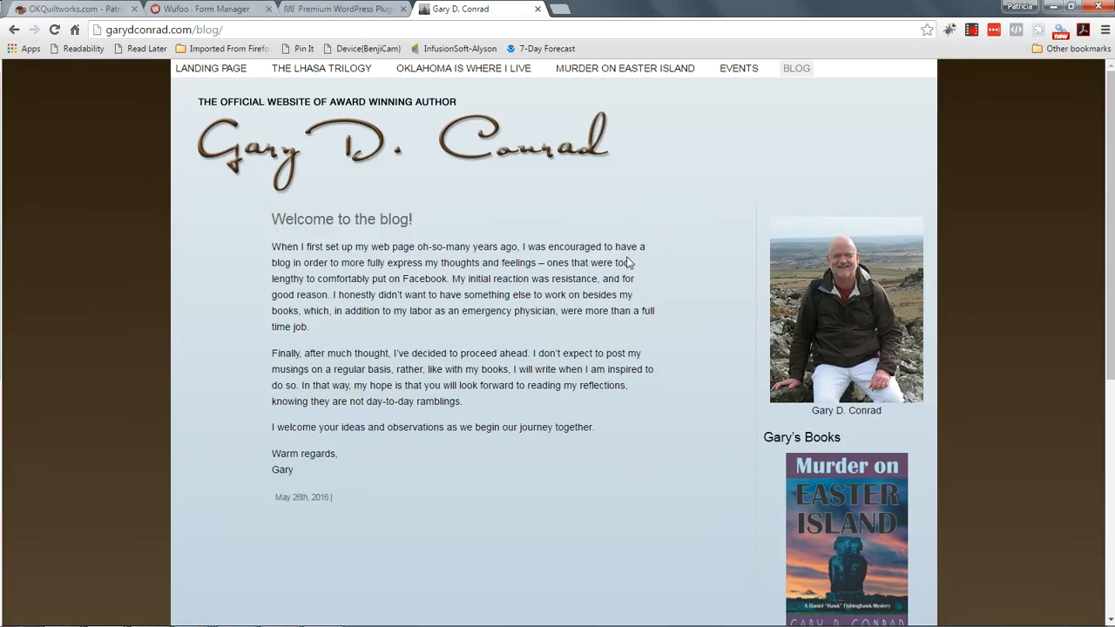
# Step: Reload the blog page and check 'About this book' appears above 'Welcome to the blog!'
pyautogui.scroll(-5, 581, 256)
pyautogui.scroll(5, 558, 248)
pyautogui.rightClick(570, 211)
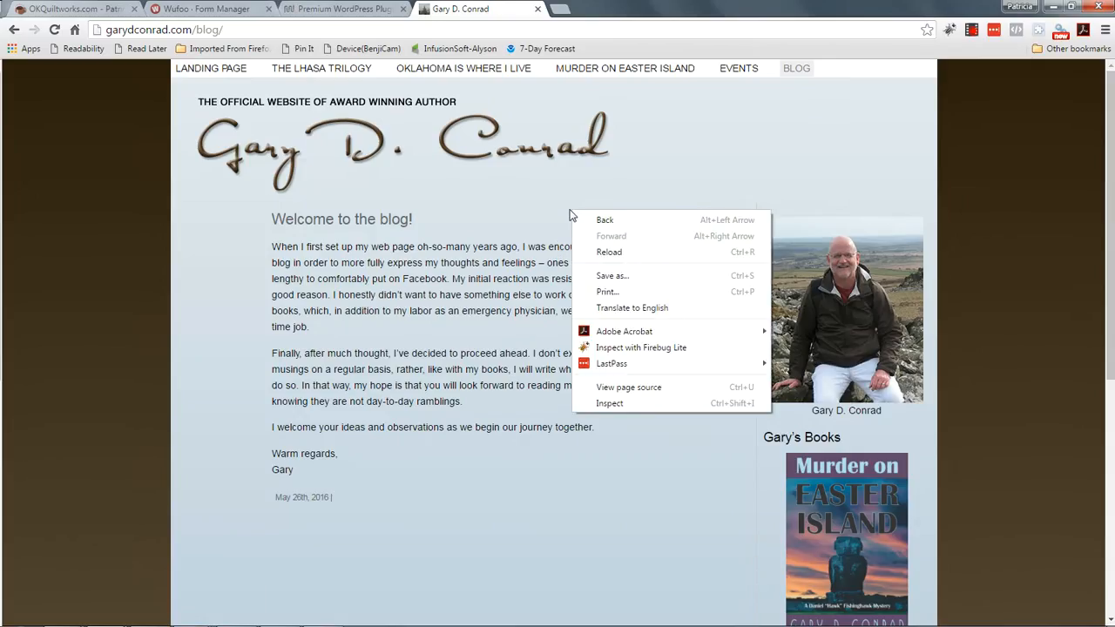
pyautogui.click(602, 255)
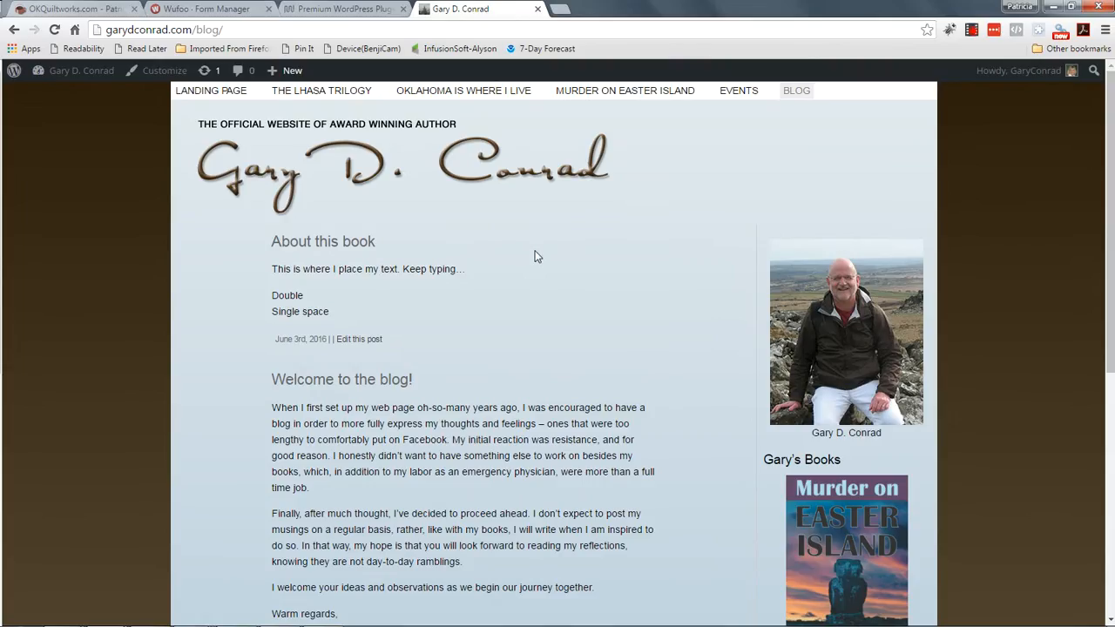
pyautogui.scroll(-1, 535, 256)
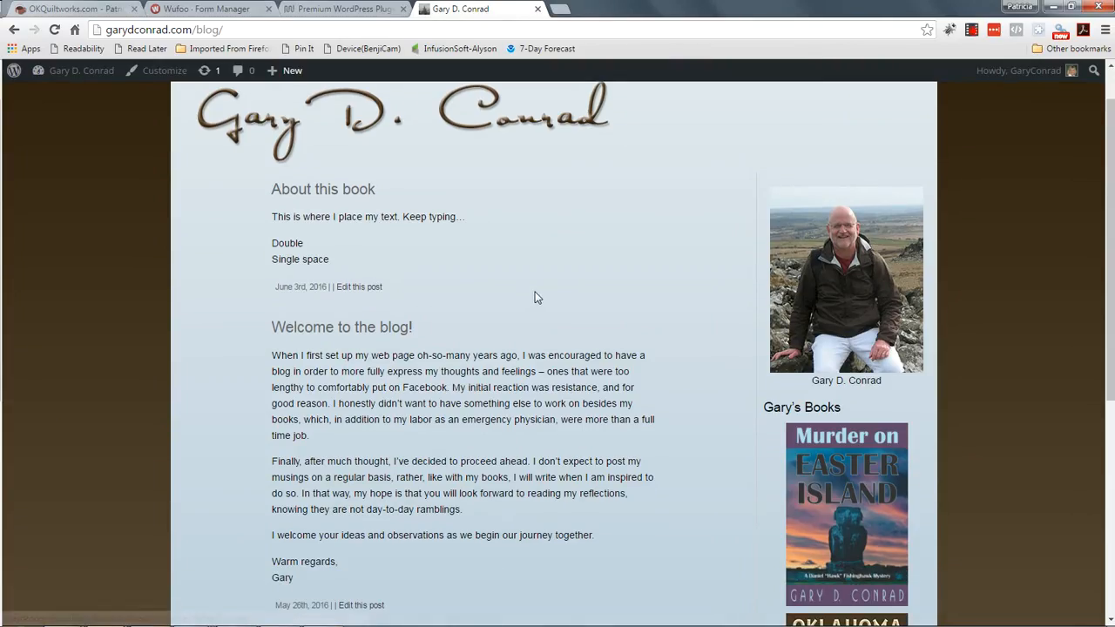
pyautogui.scroll(-1, 535, 297)
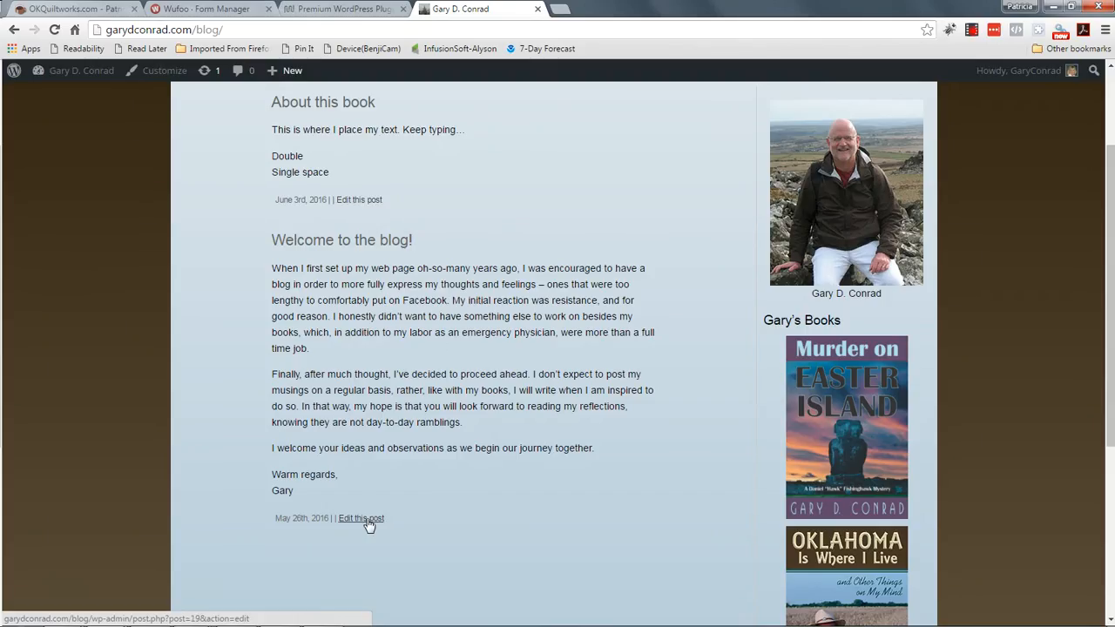
pyautogui.scroll(2, 530, 341)
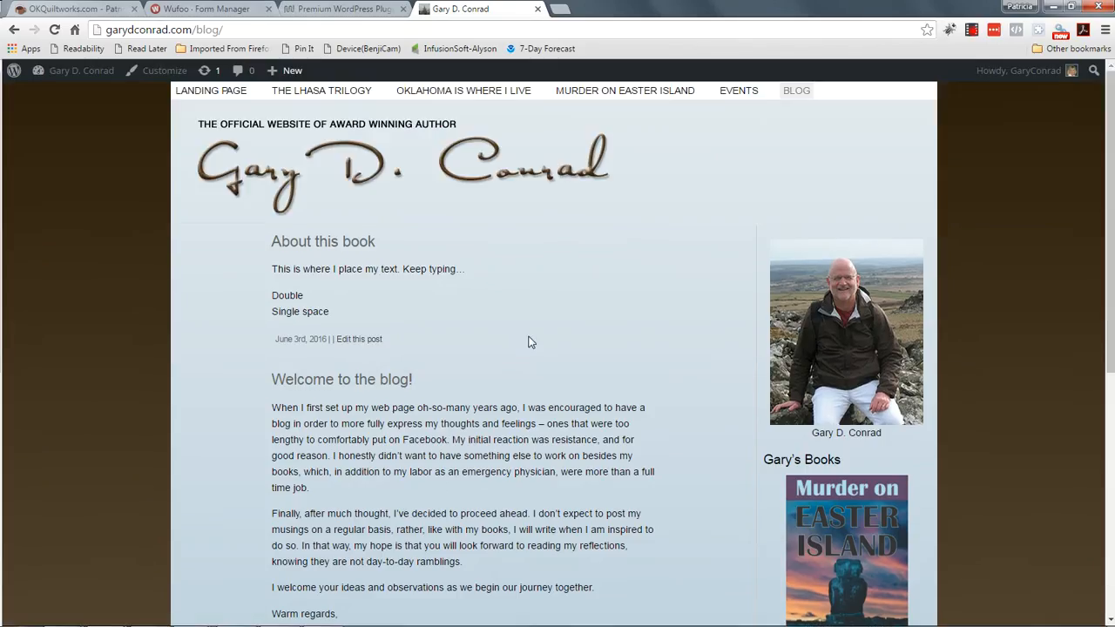
# Step: Delete the 'Single space' line from 'About this book' and update the post
pyautogui.click(350, 339)
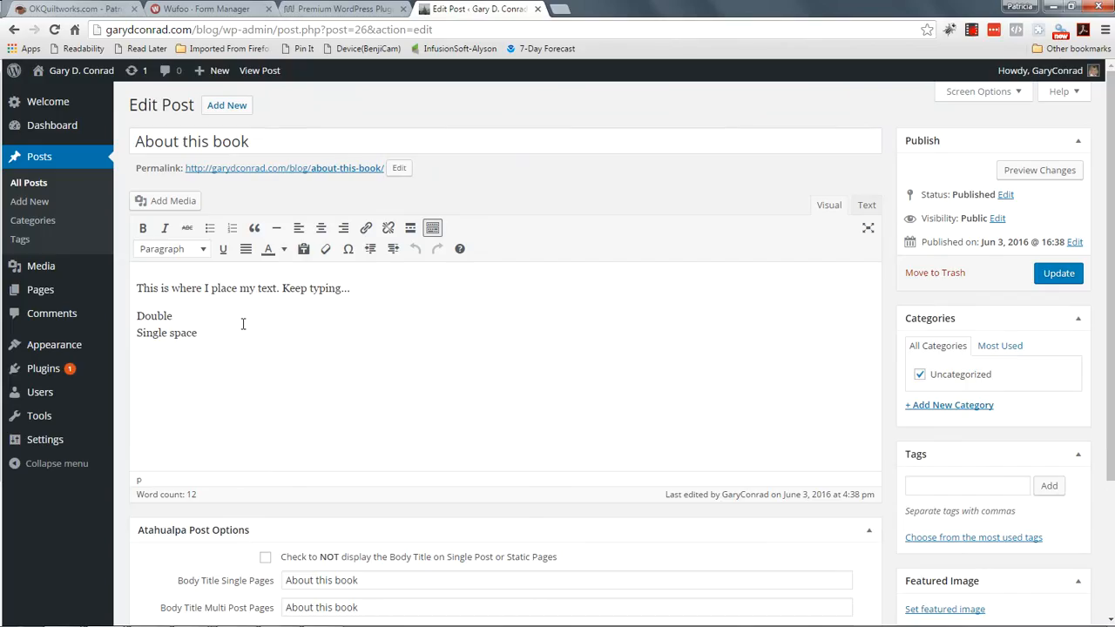
pyautogui.moveTo(135, 333); pyautogui.dragTo(218, 336)
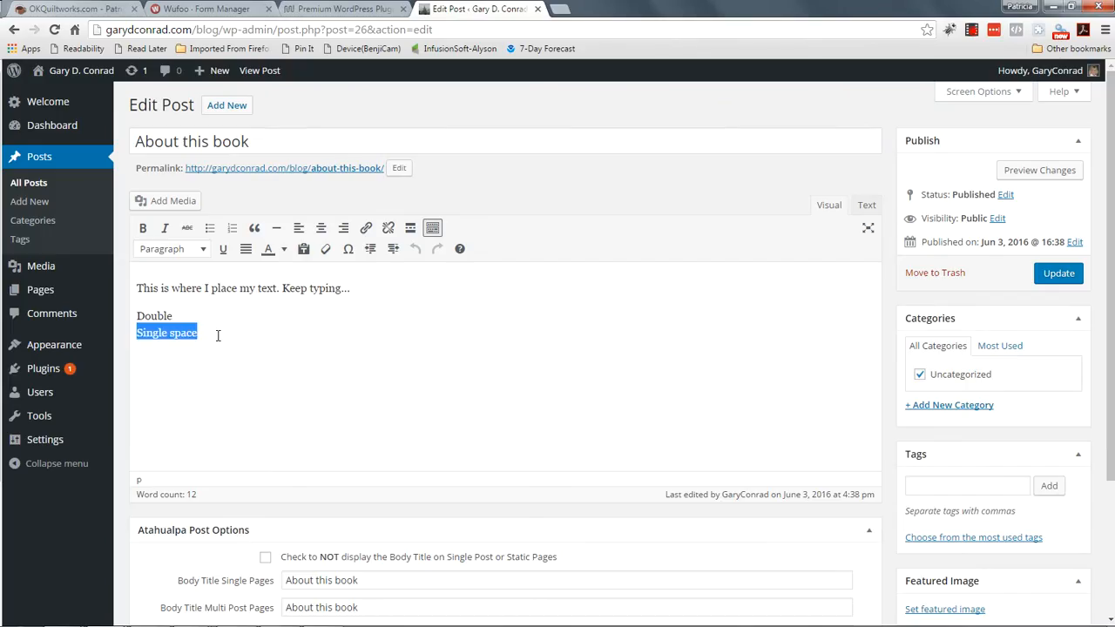
pyautogui.press('Delete')
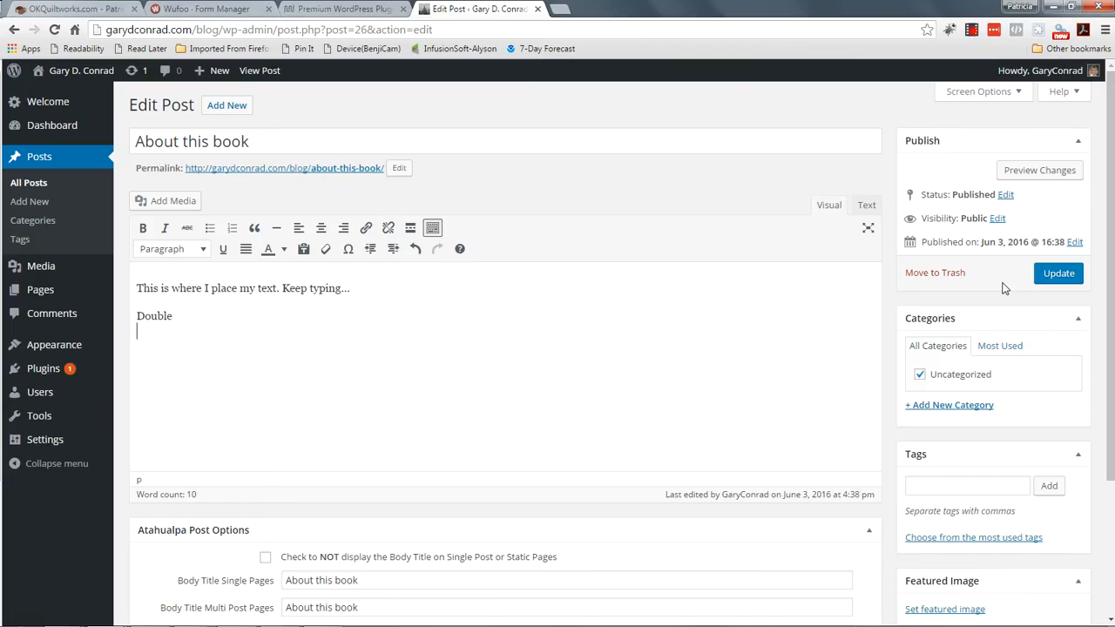
pyautogui.click(1044, 284)
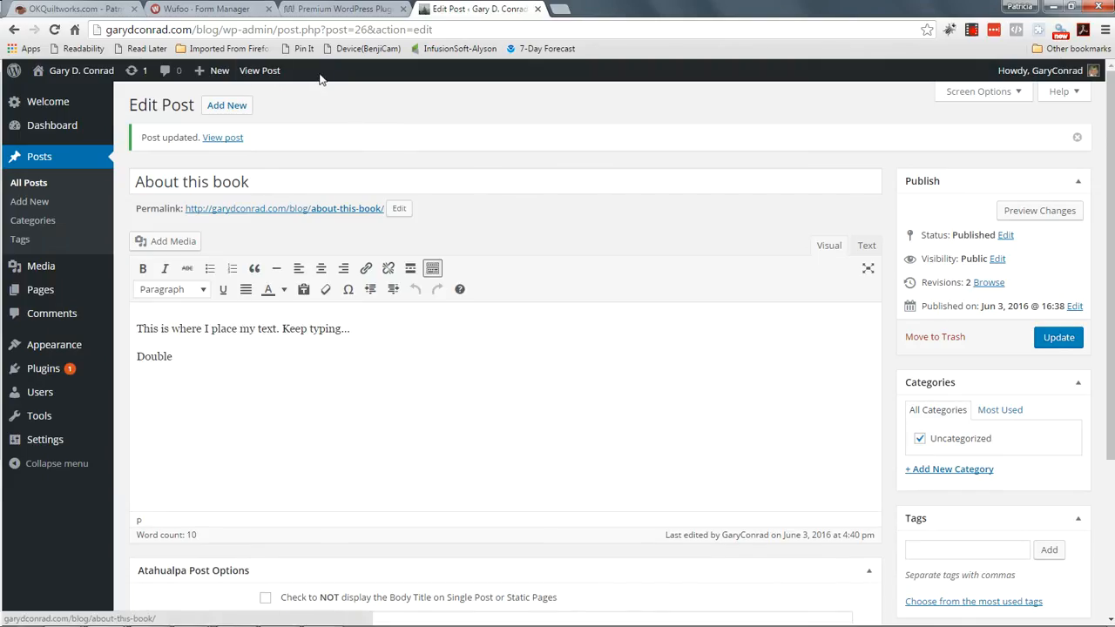
# Step: Reload the live blog to confirm the post now ends at 'Double'
pyautogui.moveTo(70, 70)
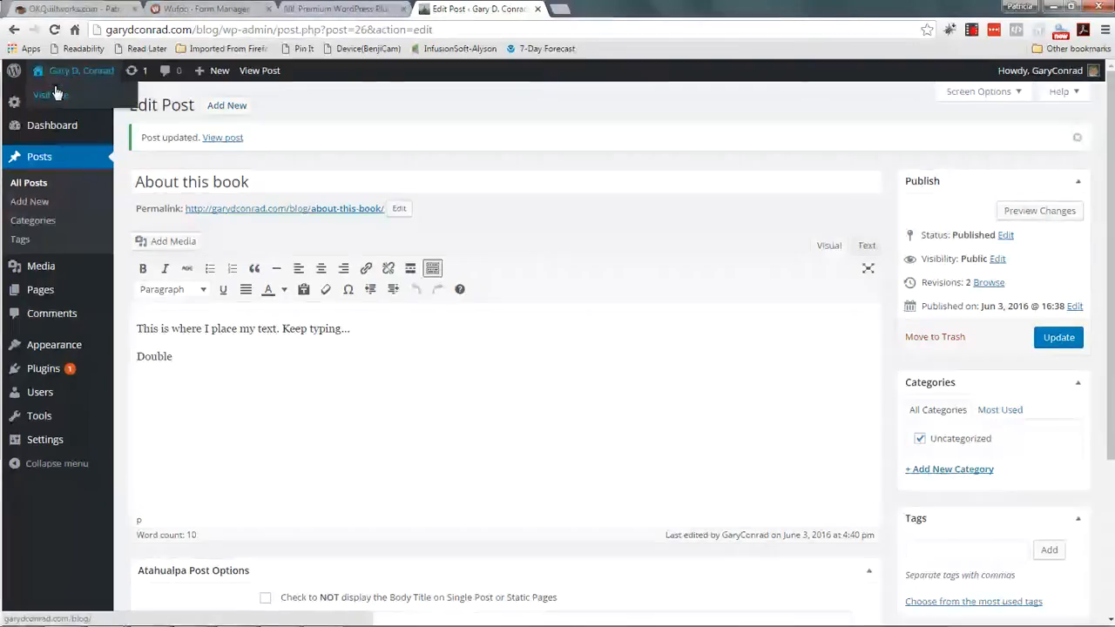
pyautogui.click(50, 96)
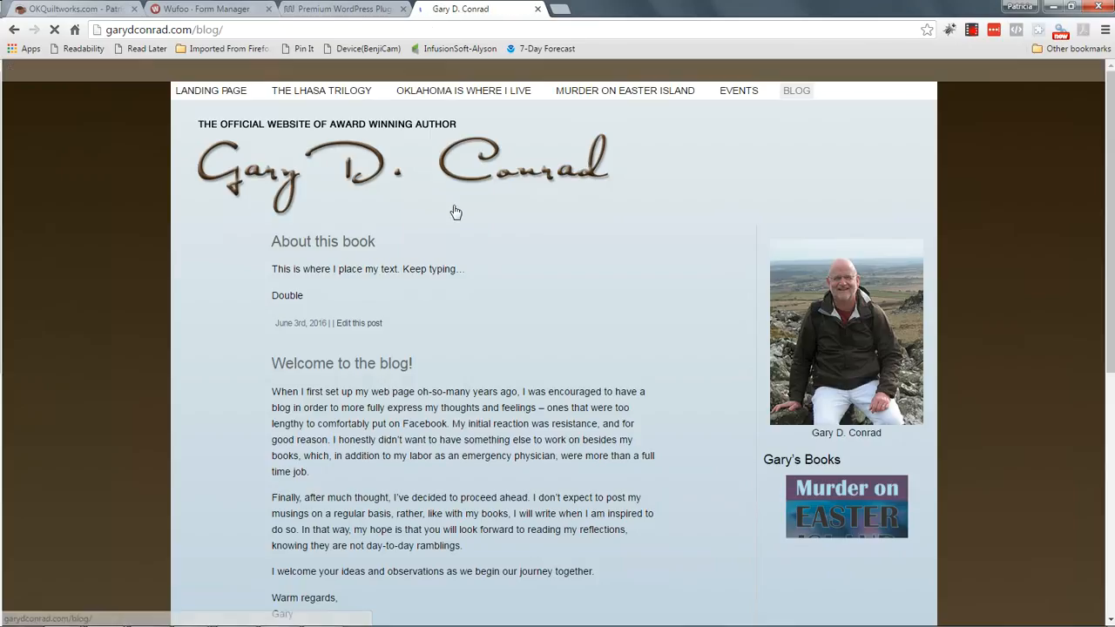
pyautogui.rightClick(688, 190)
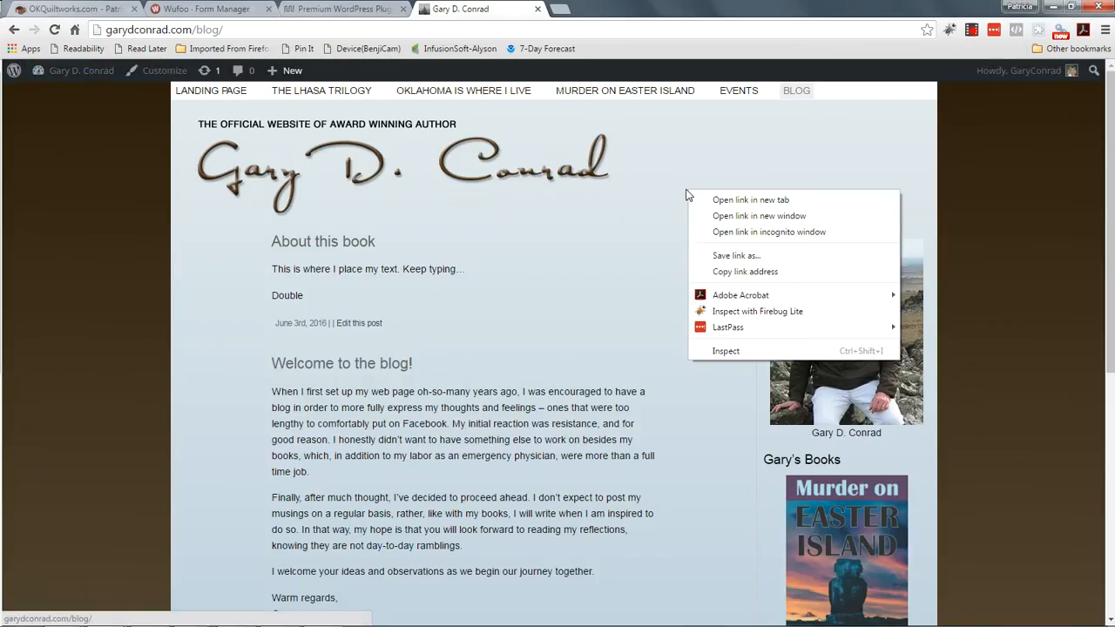
pyautogui.click(995, 186)
pyautogui.rightClick(994, 186)
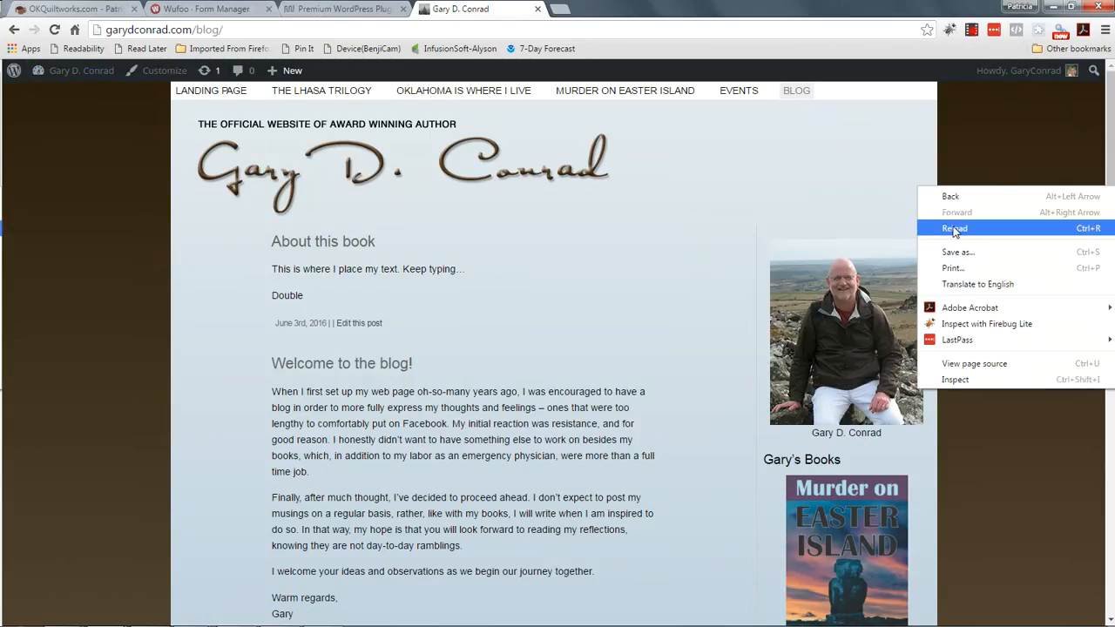
pyautogui.click(953, 225)
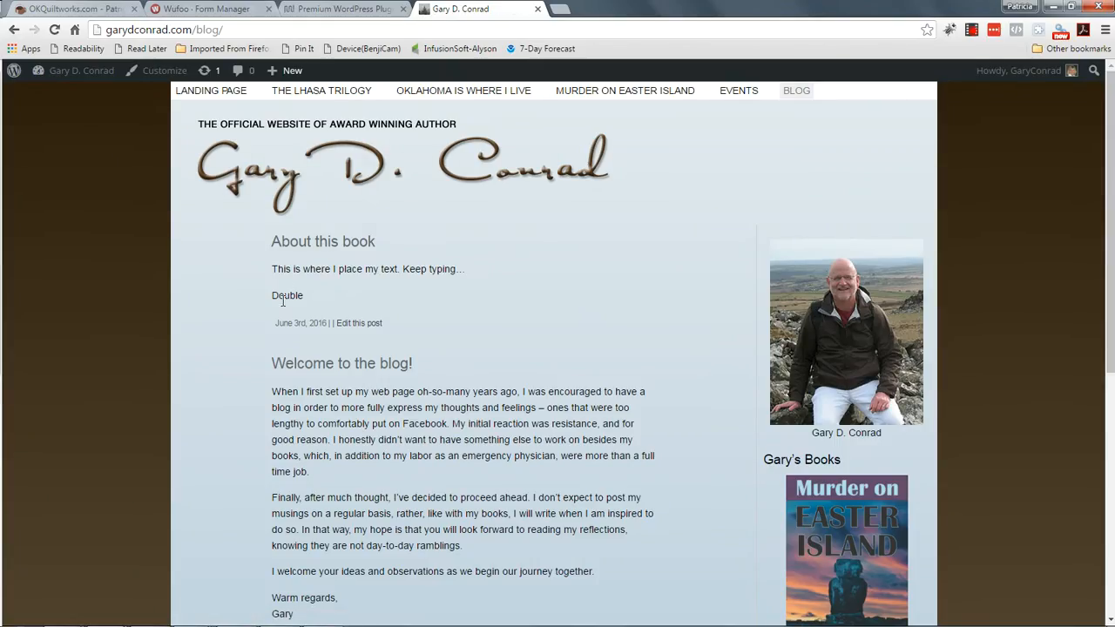
pyautogui.scroll(-3, 459, 308)
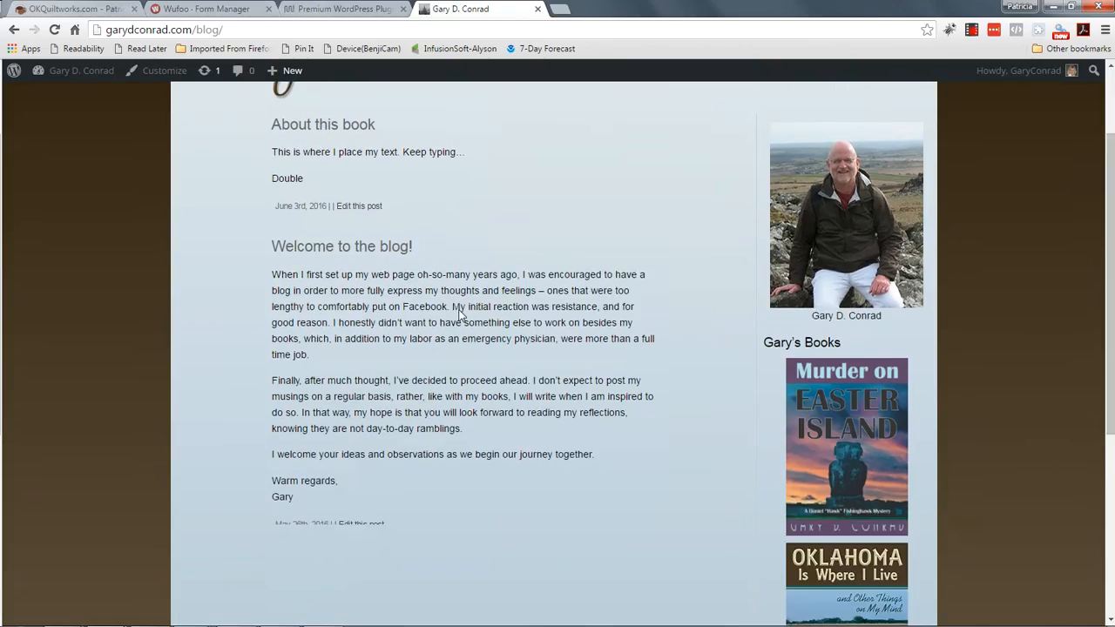
pyautogui.scroll(-3, 461, 306)
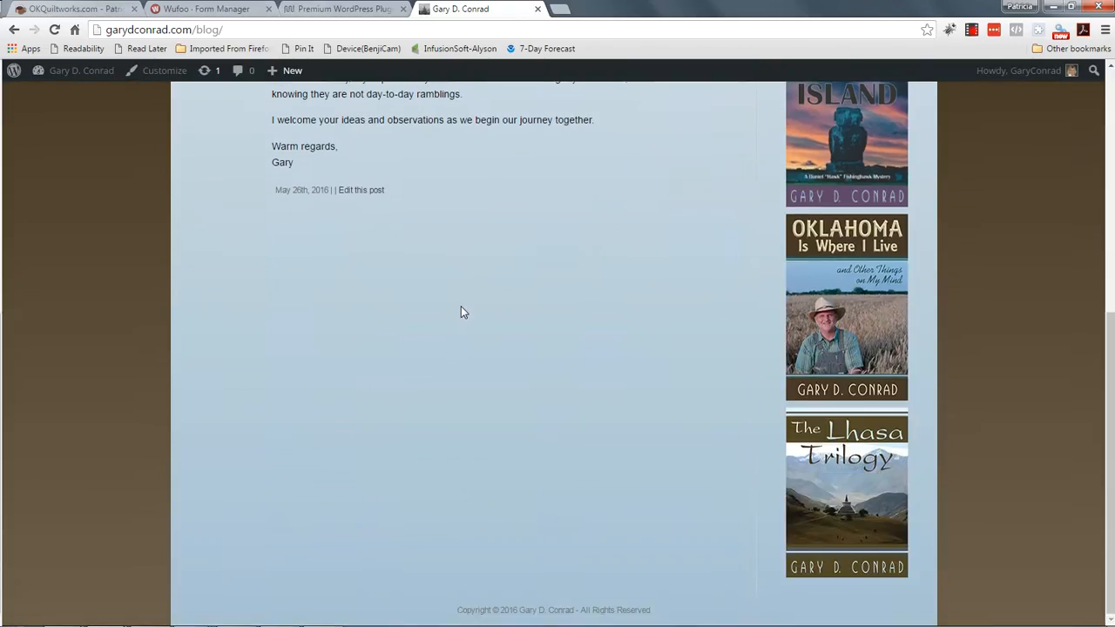
pyautogui.scroll(6, 461, 306)
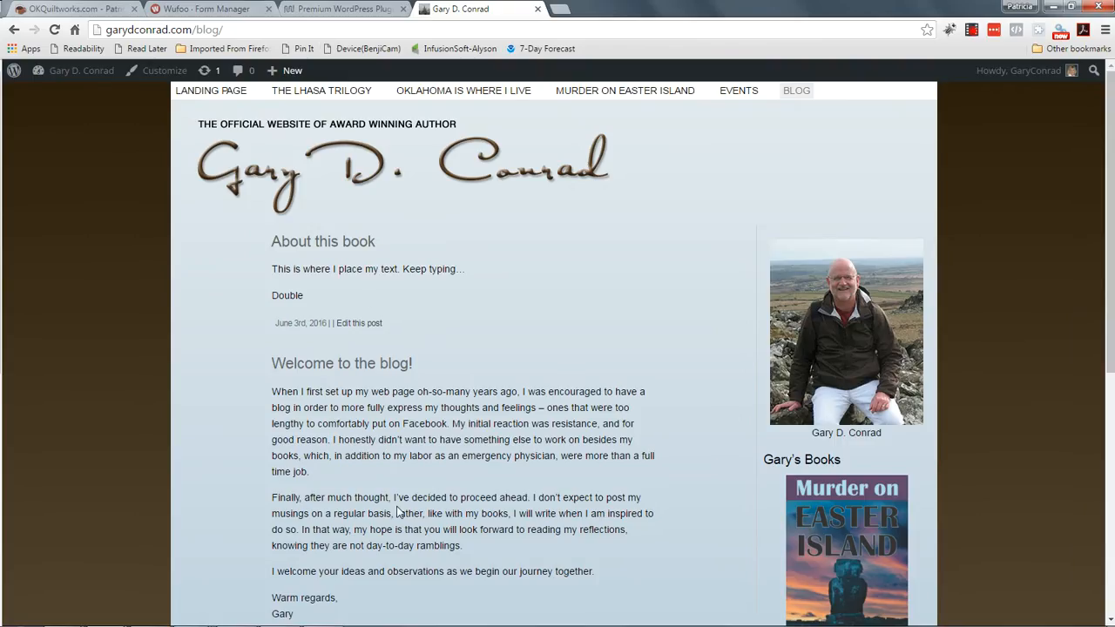
pyautogui.scroll(-1, 397, 495)
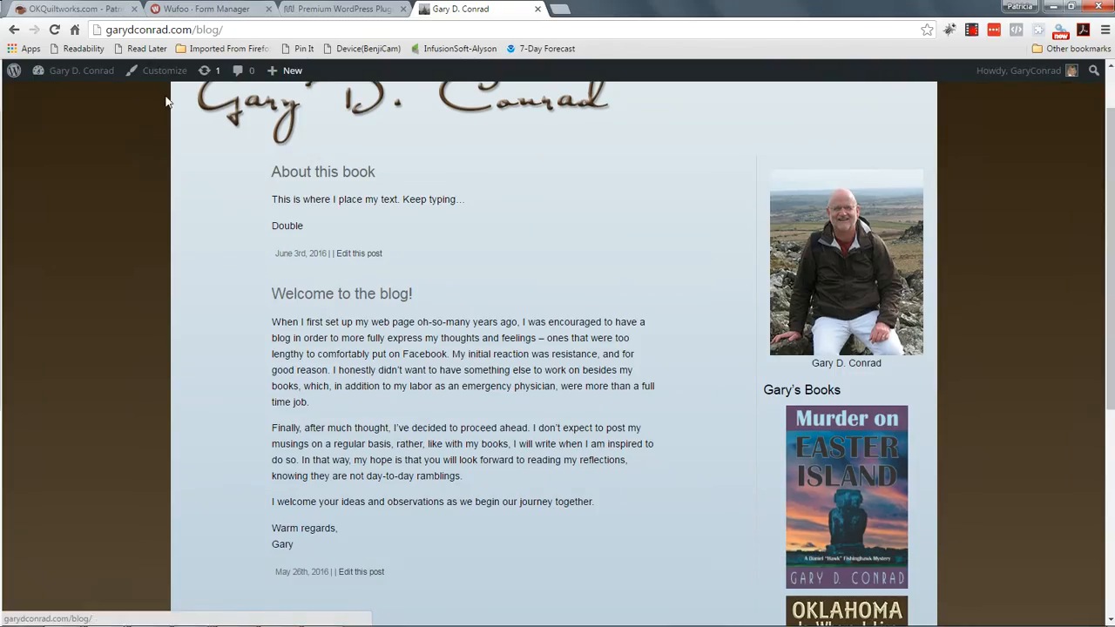
pyautogui.moveTo(85, 74)
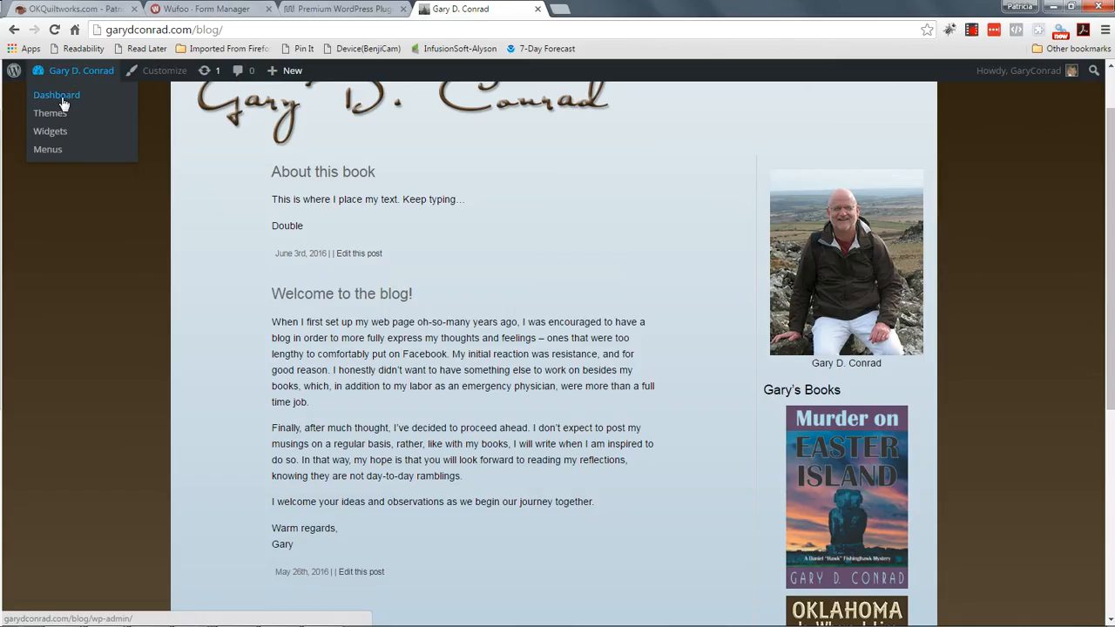
# Step: From the dashboard's All Posts list, move 'About this book' to the Trash
pyautogui.click(59, 96)
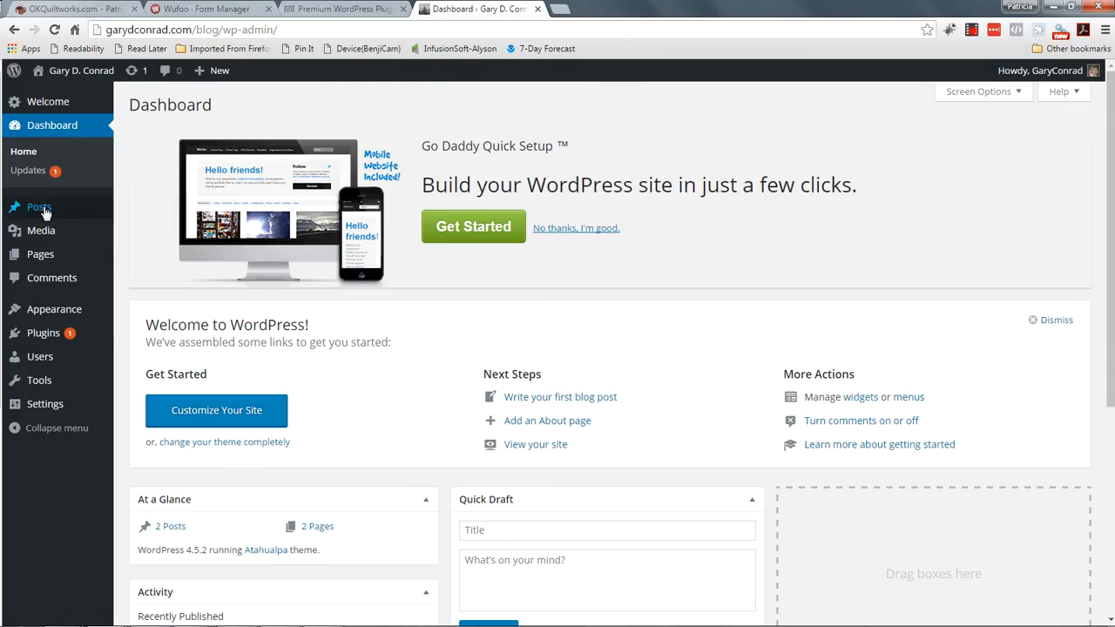
pyautogui.moveTo(80, 209)
pyautogui.click(140, 210)
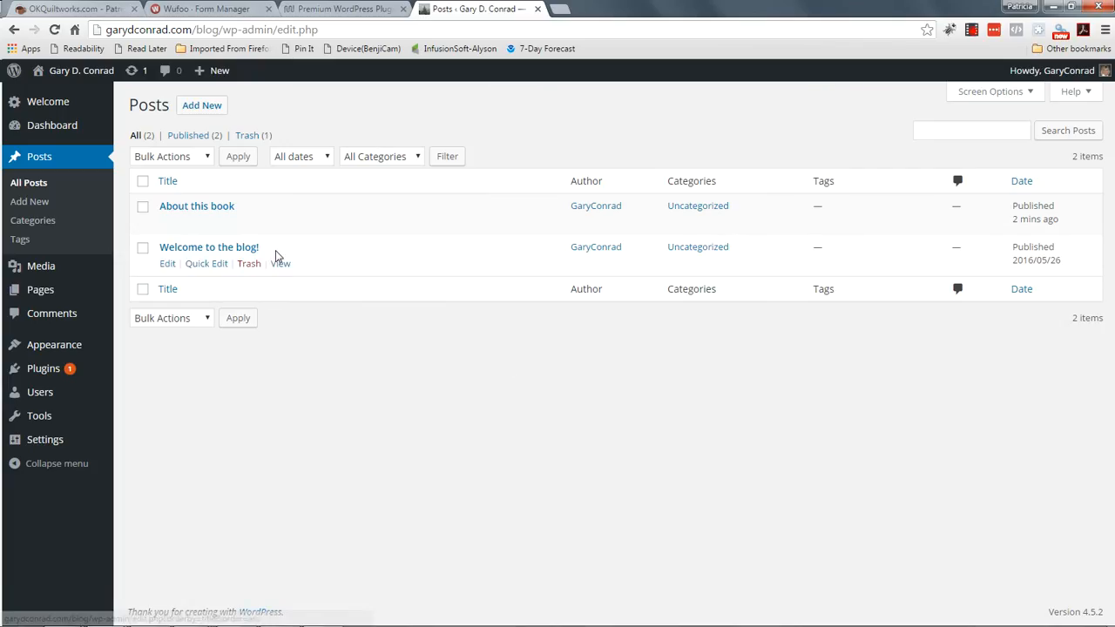
pyautogui.moveTo(215, 212)
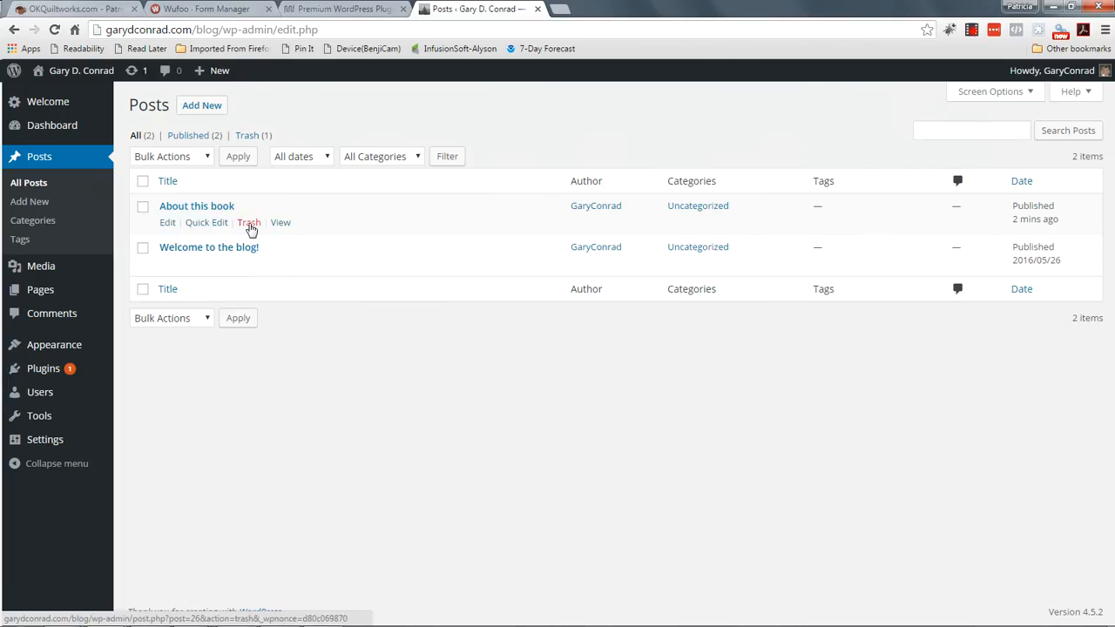
pyautogui.click(249, 223)
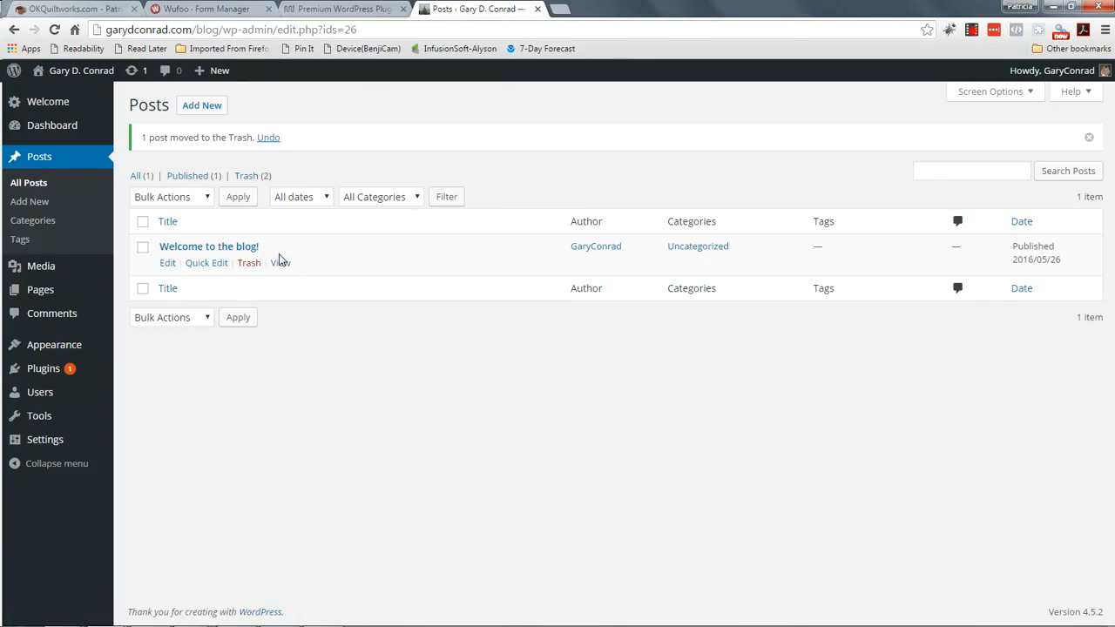
# Step: Open 'Welcome to the blog!' in the editor and scroll through its 149-word text
pyautogui.click(218, 247)
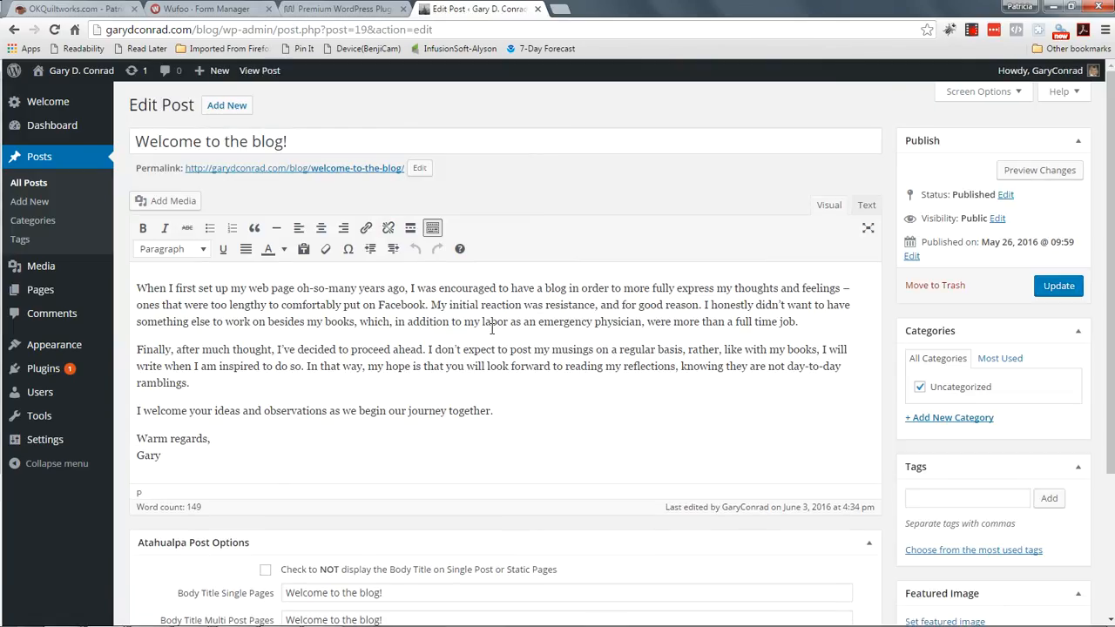
pyautogui.scroll(-2, 286, 345)
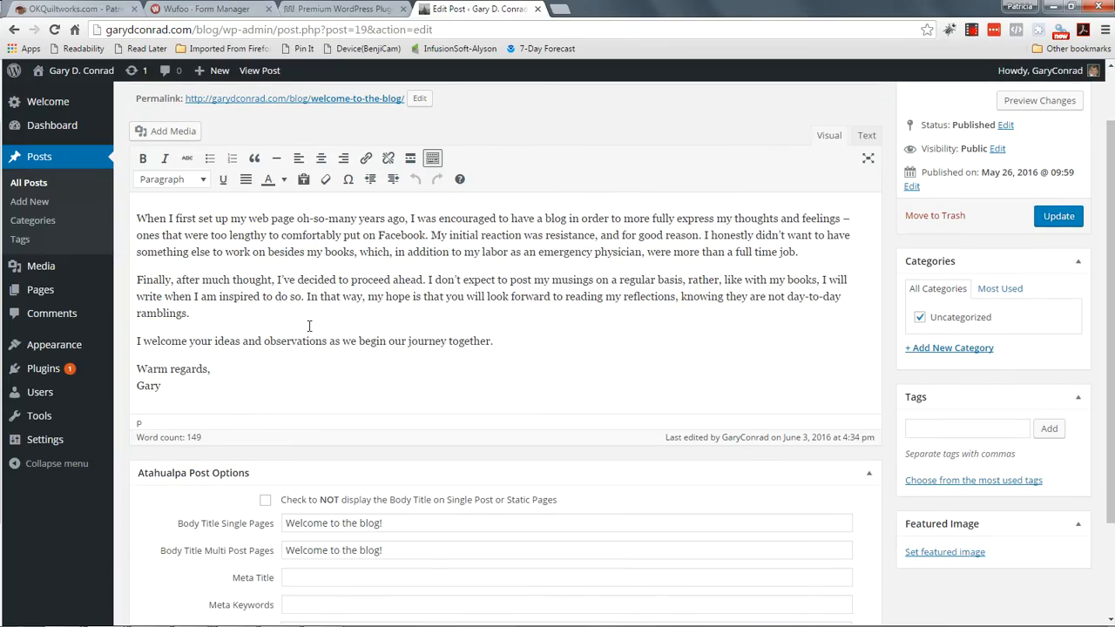
pyautogui.scroll(2, 349, 327)
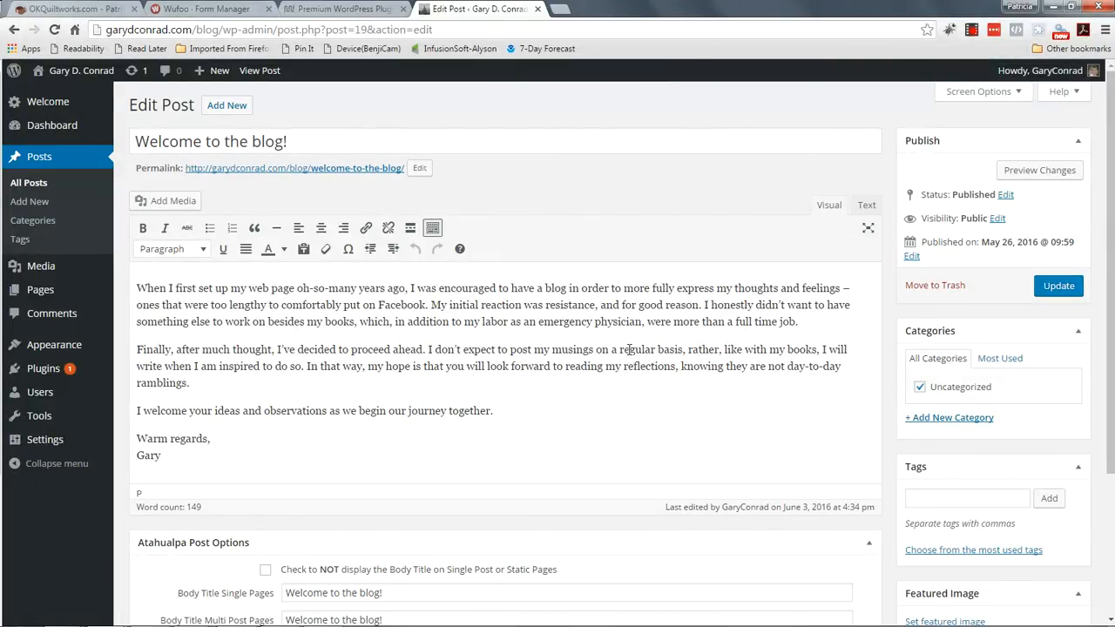
pyautogui.scroll(-3, 629, 346)
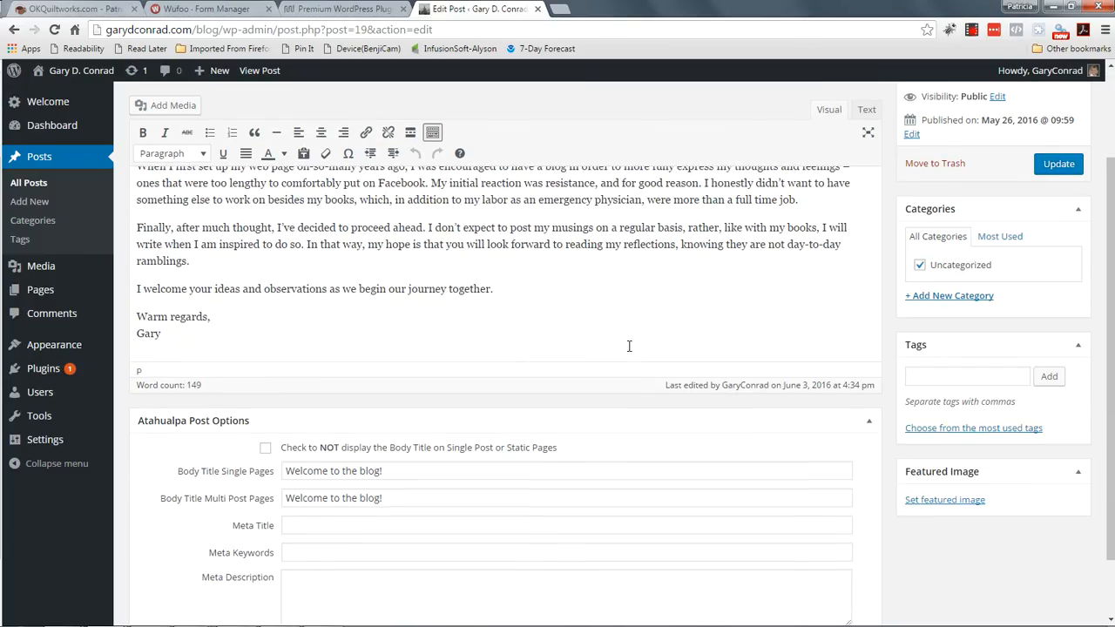
pyautogui.scroll(-1, 629, 346)
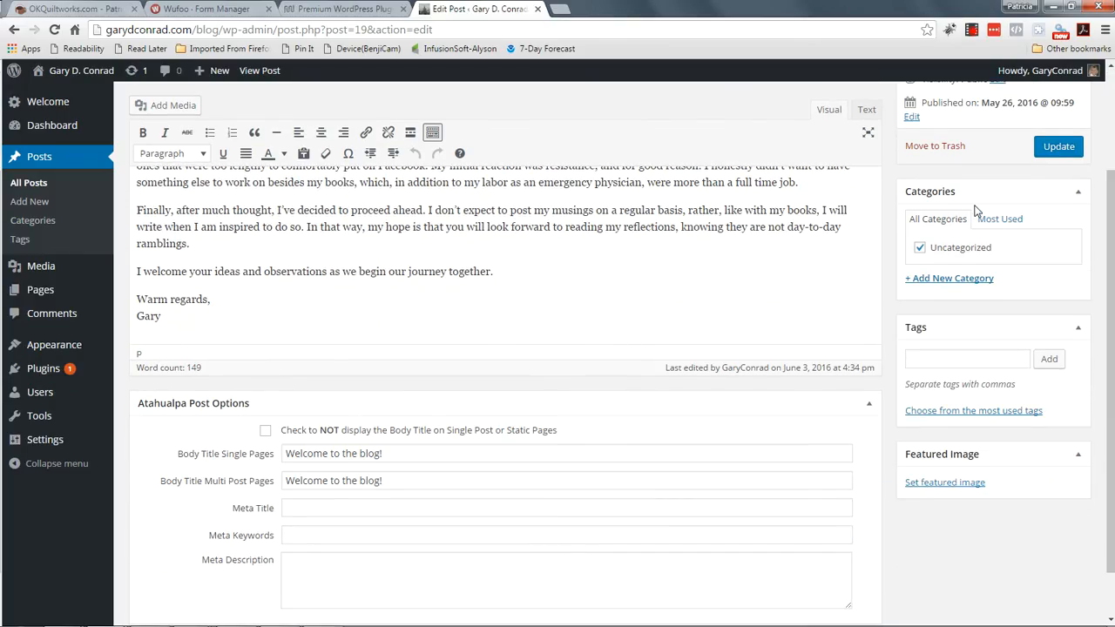
pyautogui.scroll(3, 959, 293)
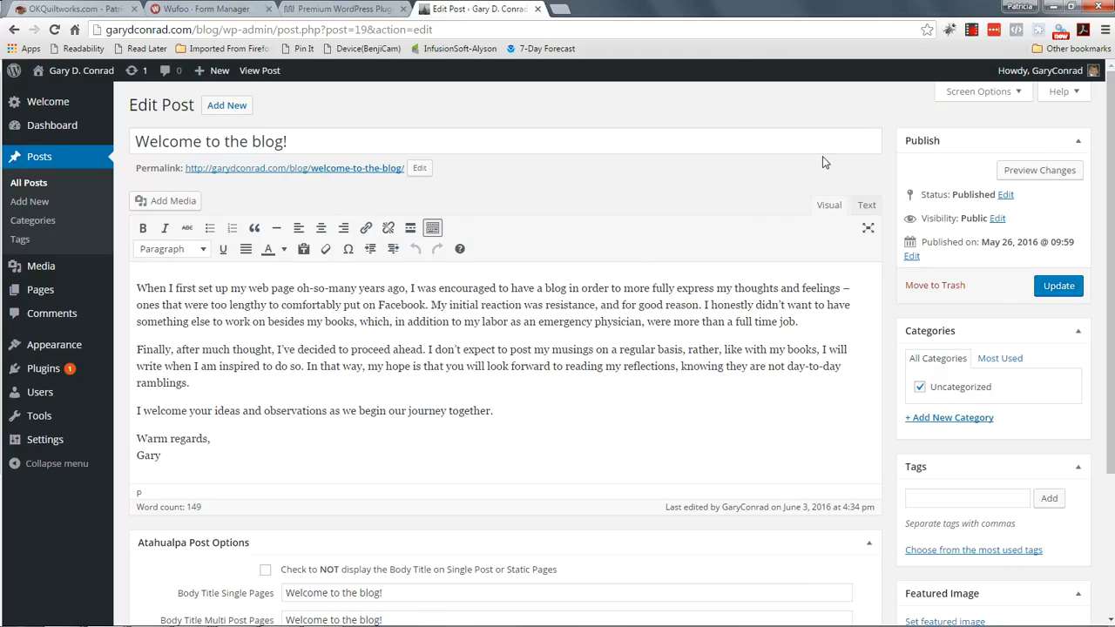
pyautogui.click(969, 31)
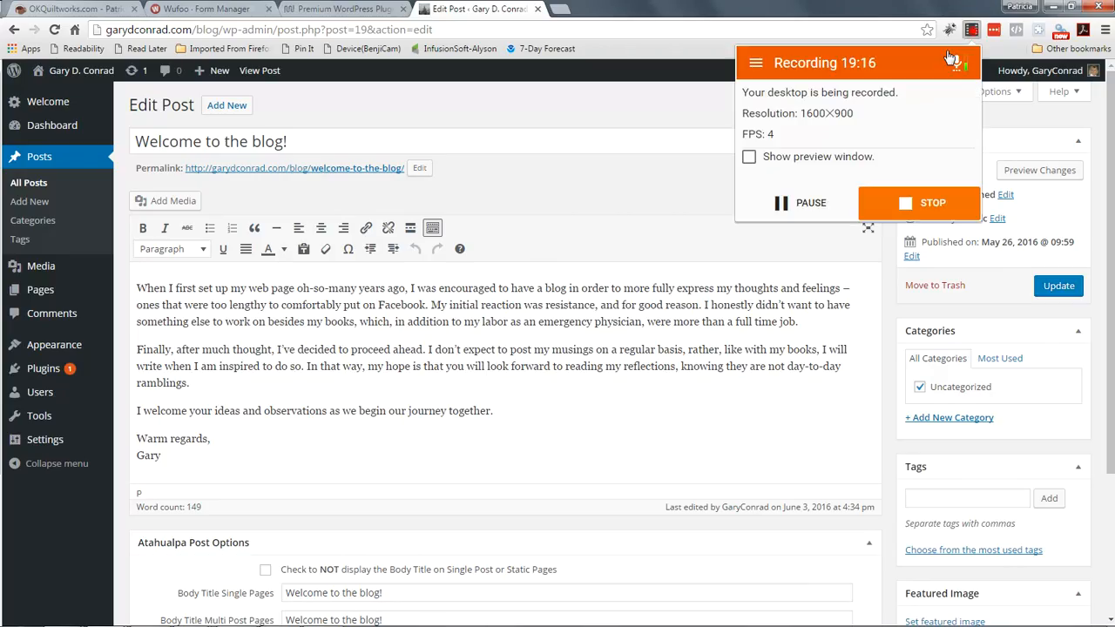